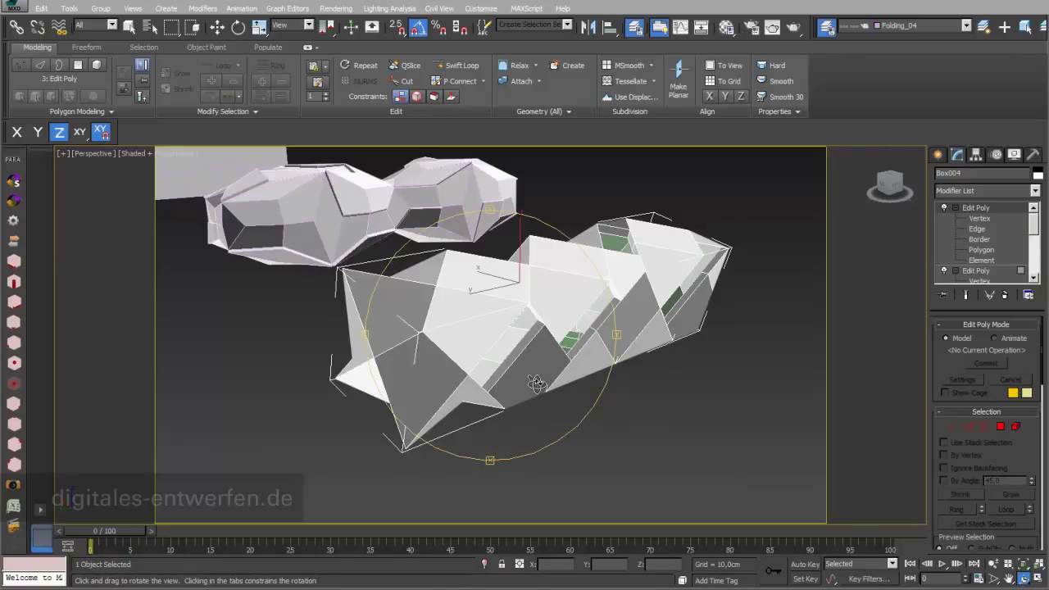
Step: Orbit the Perspective view to inspect the folded example objects from several angles
key(ctrl+r)
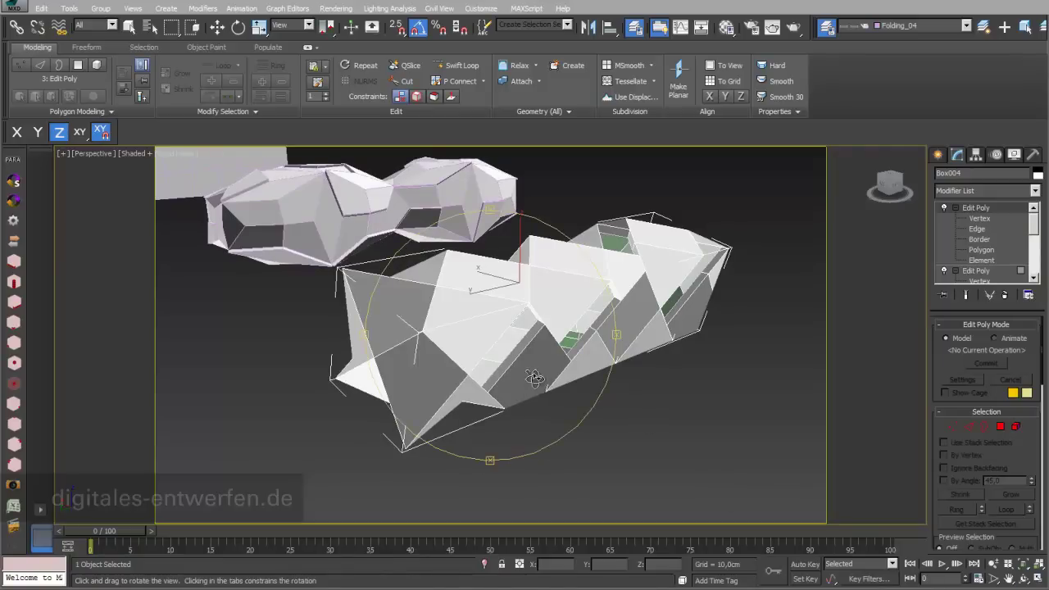
drag(536, 383, 681, 454)
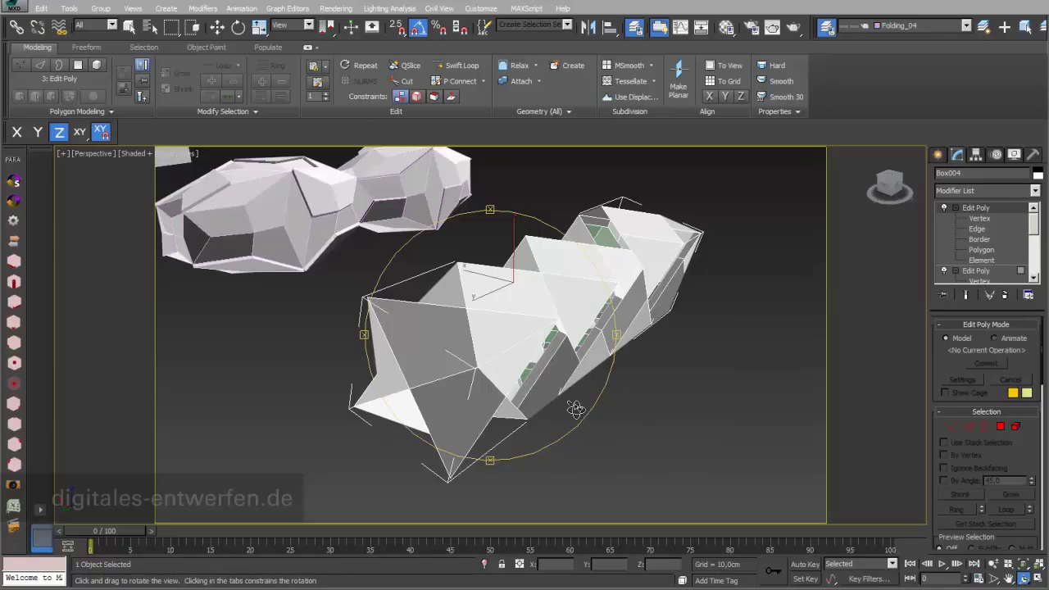
mouse_move(503, 338)
mouse_down()
mouse_move(497, 323)
mouse_move(500, 352)
mouse_move(520, 347)
mouse_move(494, 342)
mouse_move(503, 328)
mouse_move(490, 325)
mouse_move(487, 334)
mouse_move(520, 352)
mouse_move(598, 363)
mouse_move(641, 332)
mouse_move(486, 343)
mouse_up()
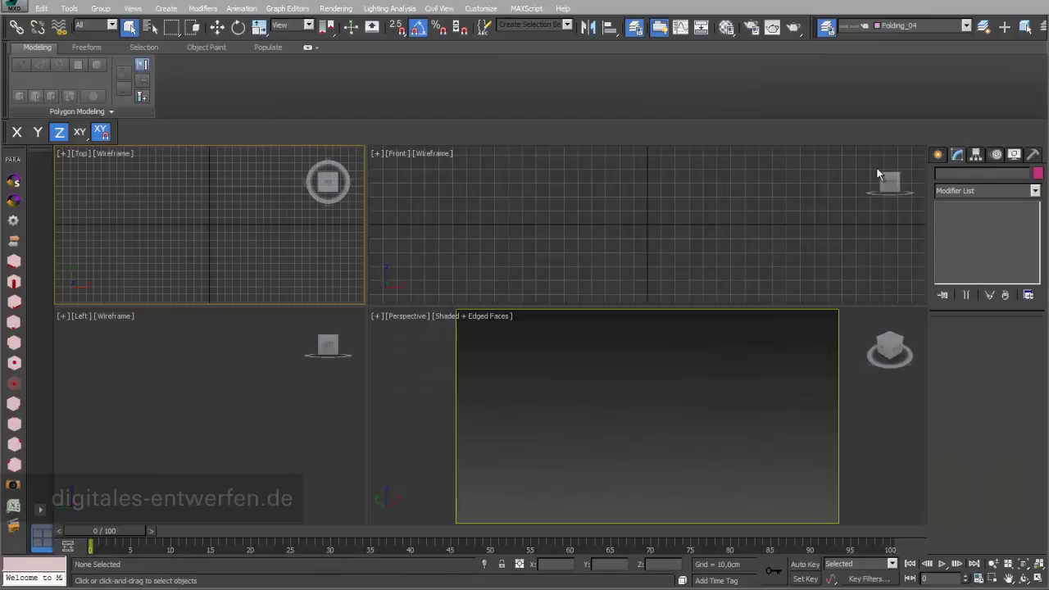
Step: Create a 40 × 40 × 40 cm box at the origin with Keyboard Entry and reduce its segments to 1
click(938, 155)
click(955, 237)
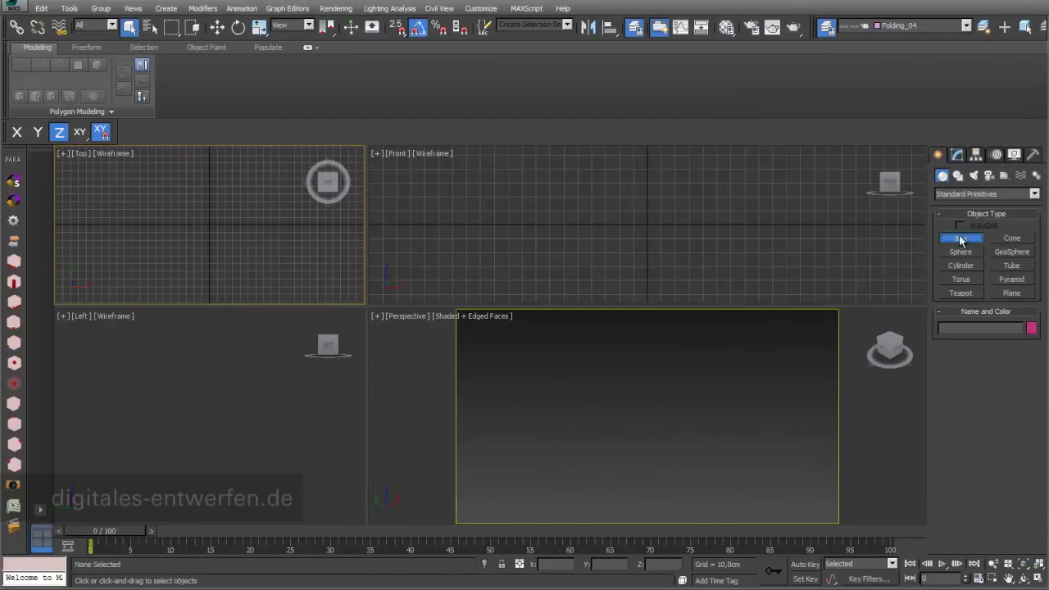
click(942, 382)
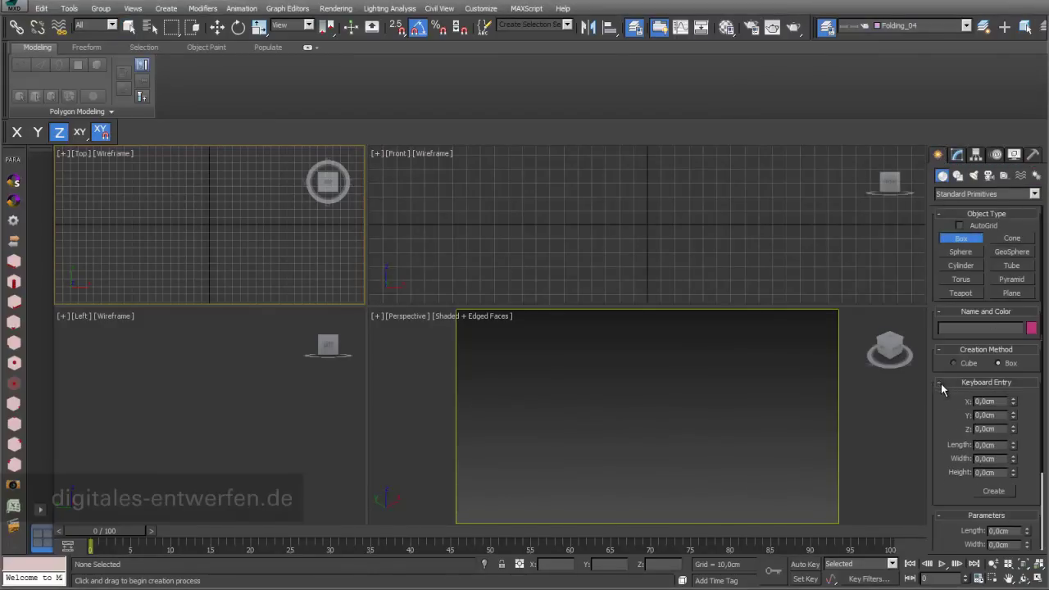
click(992, 492)
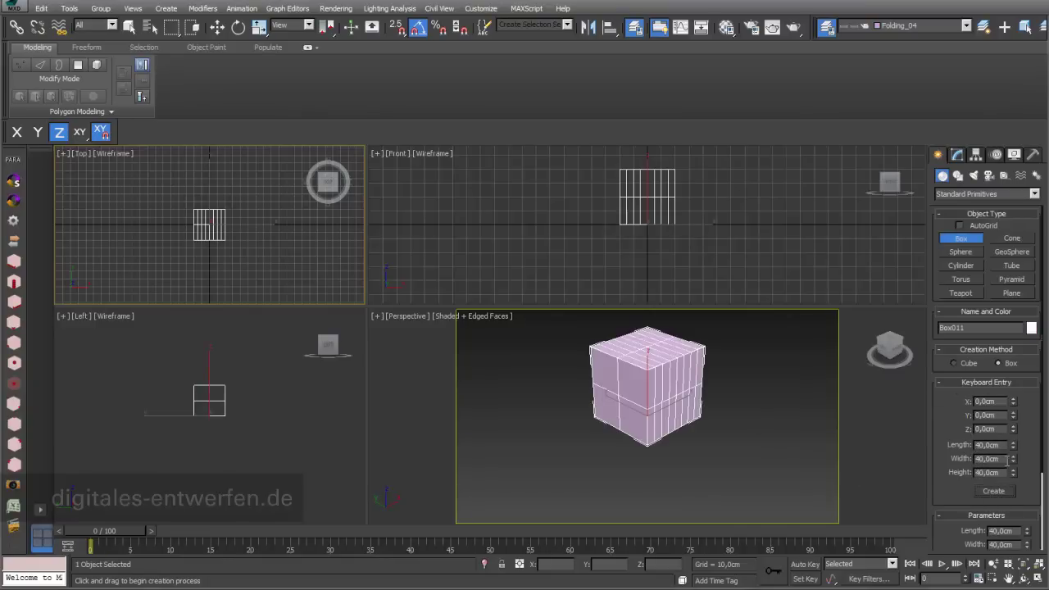
scroll(1035, 468, down, 4)
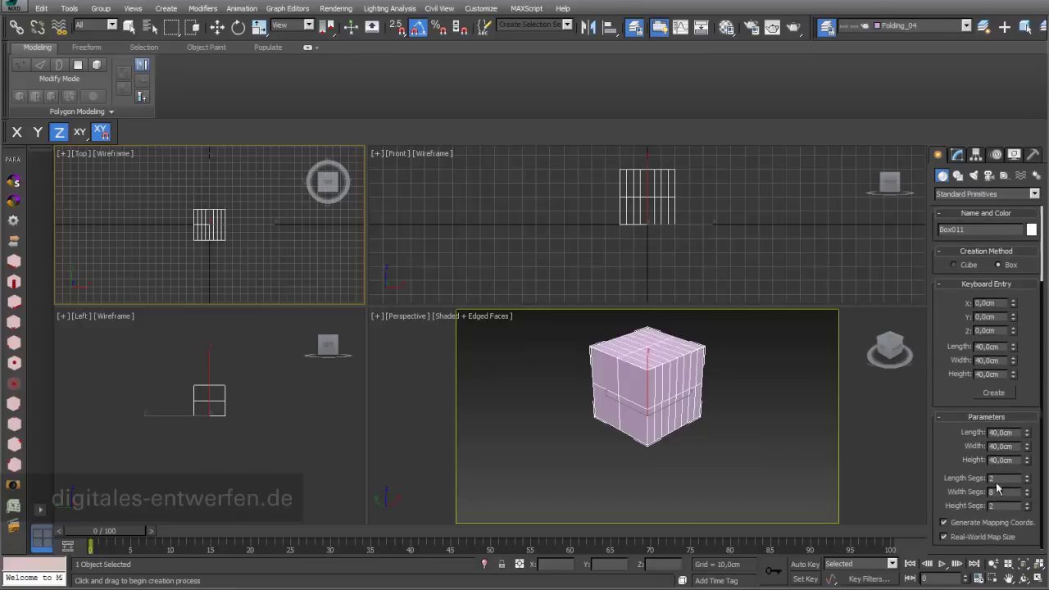
key(Return)
click(992, 507)
Step: Set the box's height segments to 1 and add an FFD 2x2x2 modifier
text(1)
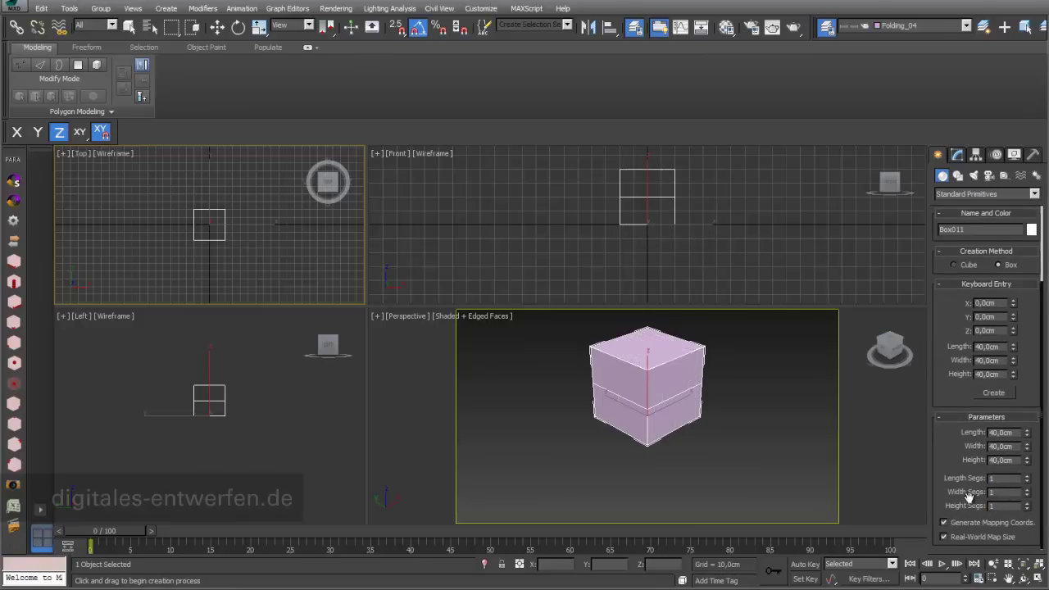
key(Return)
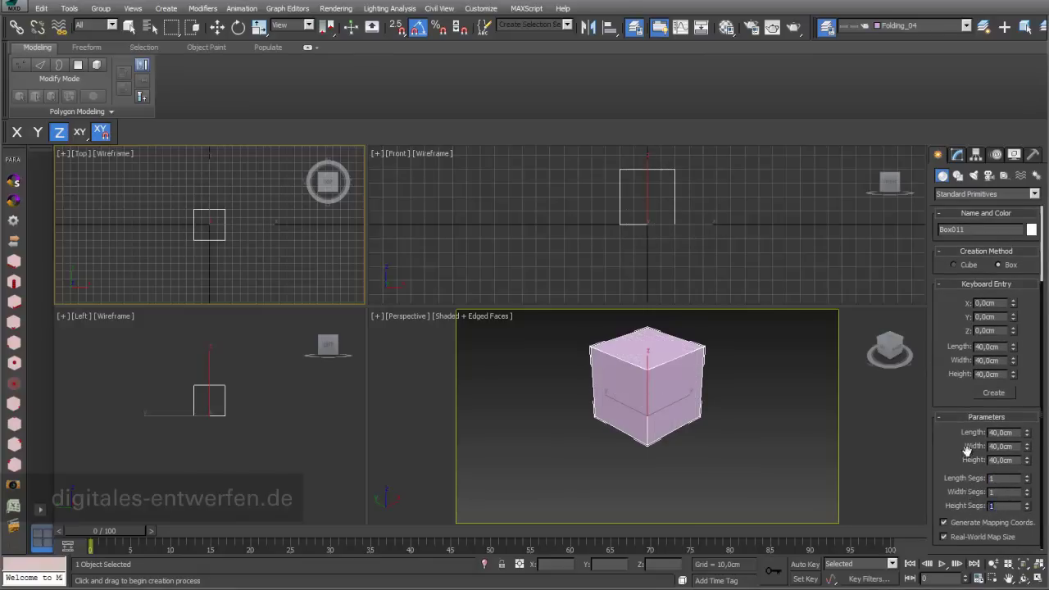
click(957, 155)
click(1036, 190)
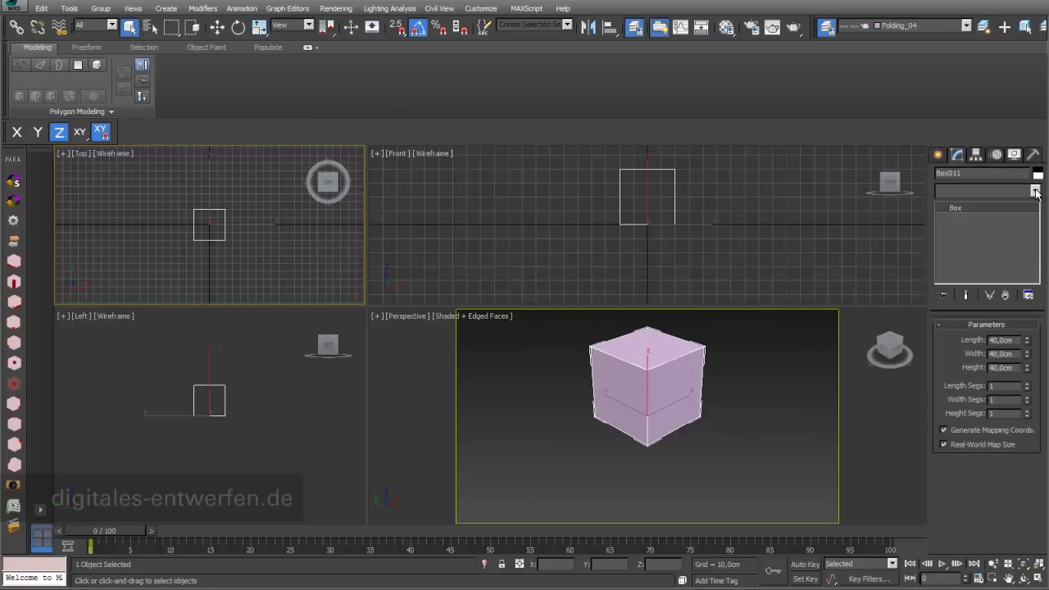
scroll(1035, 253, down, 2)
scroll(1035, 252, down, 2)
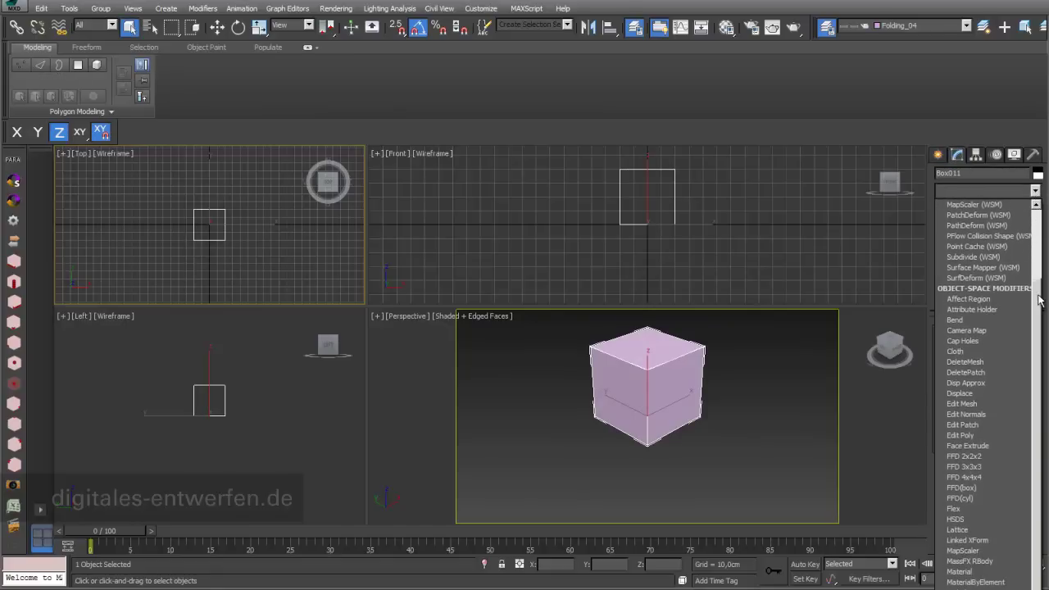
scroll(1043, 310, down, 2)
scroll(1043, 310, down, 2)
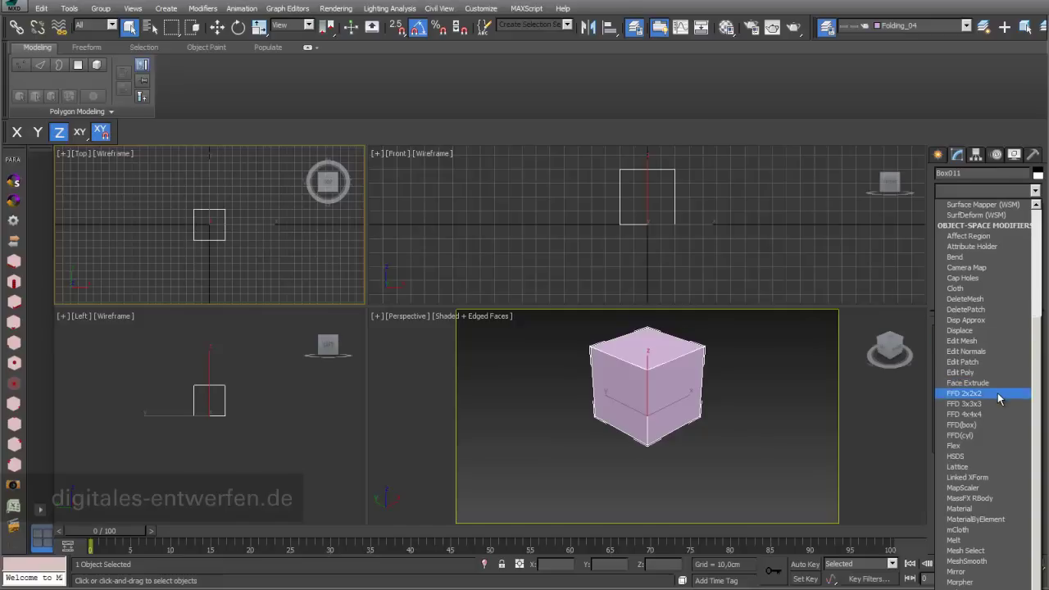
click(997, 393)
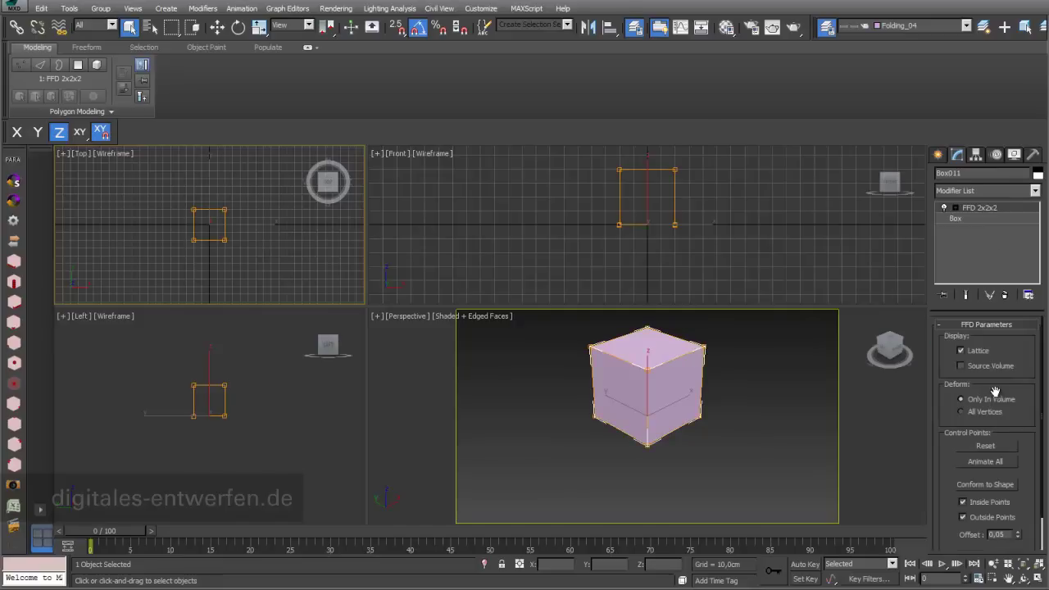
Step: Select the lattice's top control points and rotate them about Z to twist the box
click(955, 208)
click(974, 218)
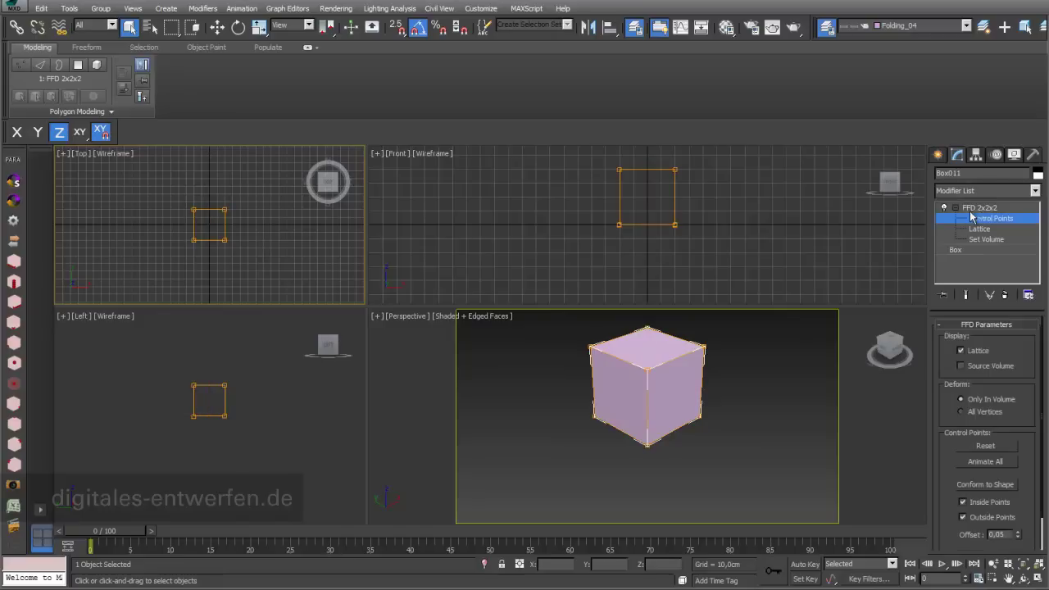
drag(593, 153, 719, 188)
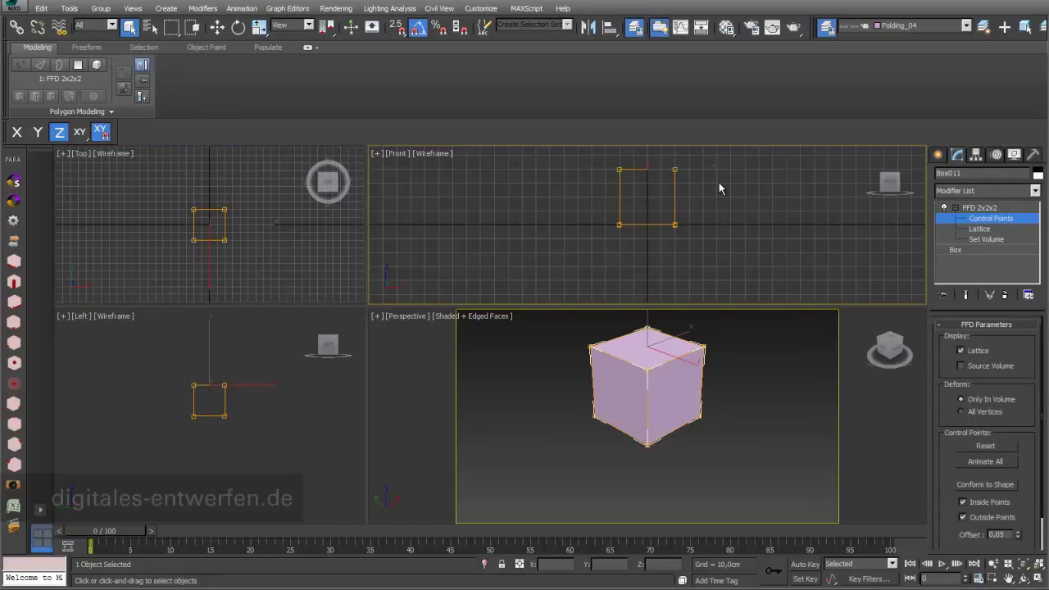
click(218, 27)
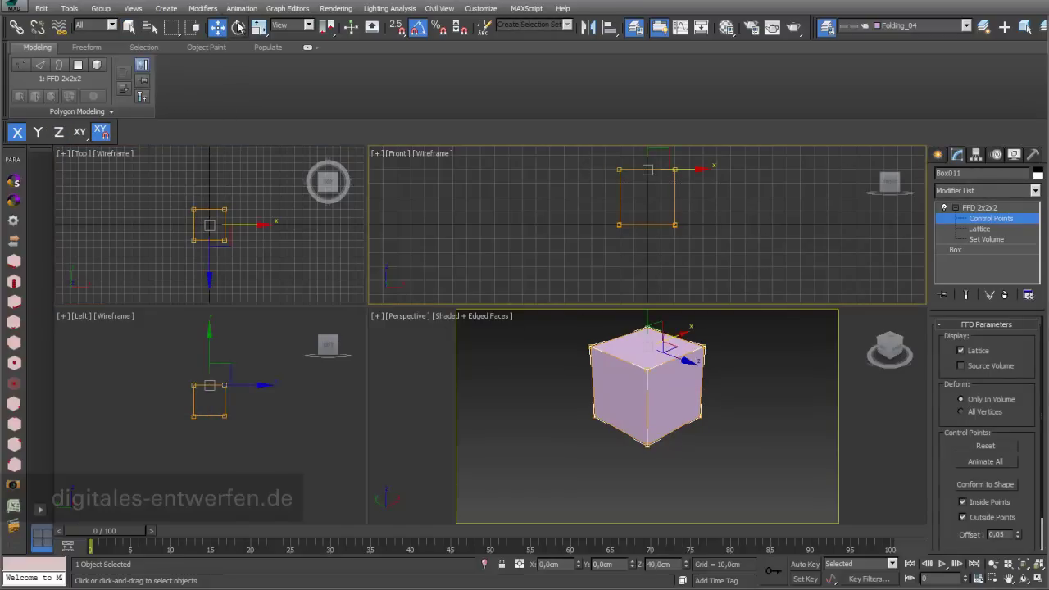
click(238, 27)
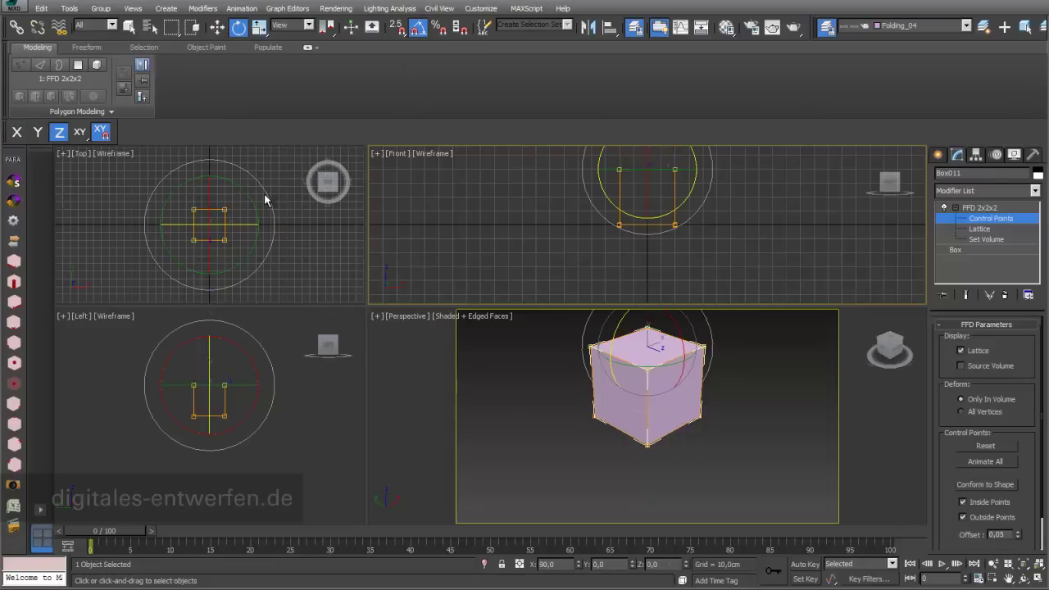
drag(265, 200, 265, 161)
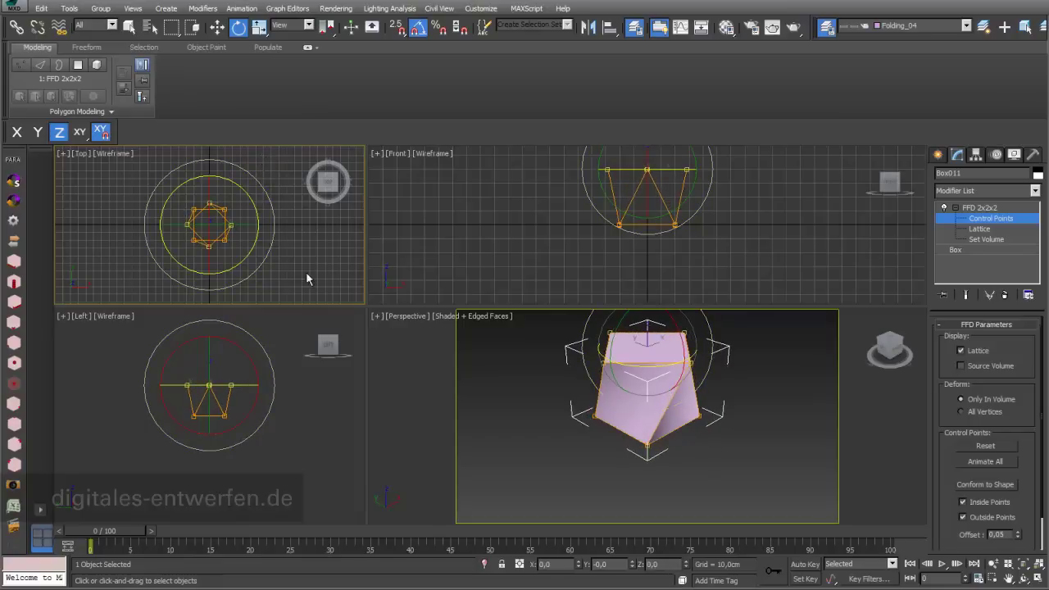
drag(365, 306, 242, 197)
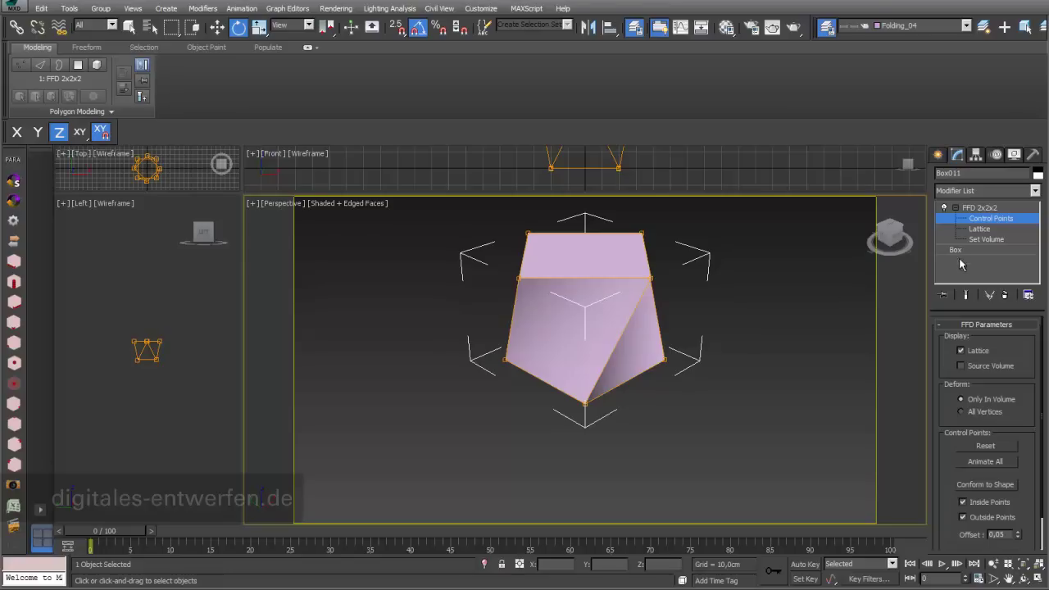
Step: Add an Edit Poly modifier above the FFD and make its smoothing Hard
click(982, 207)
click(1034, 190)
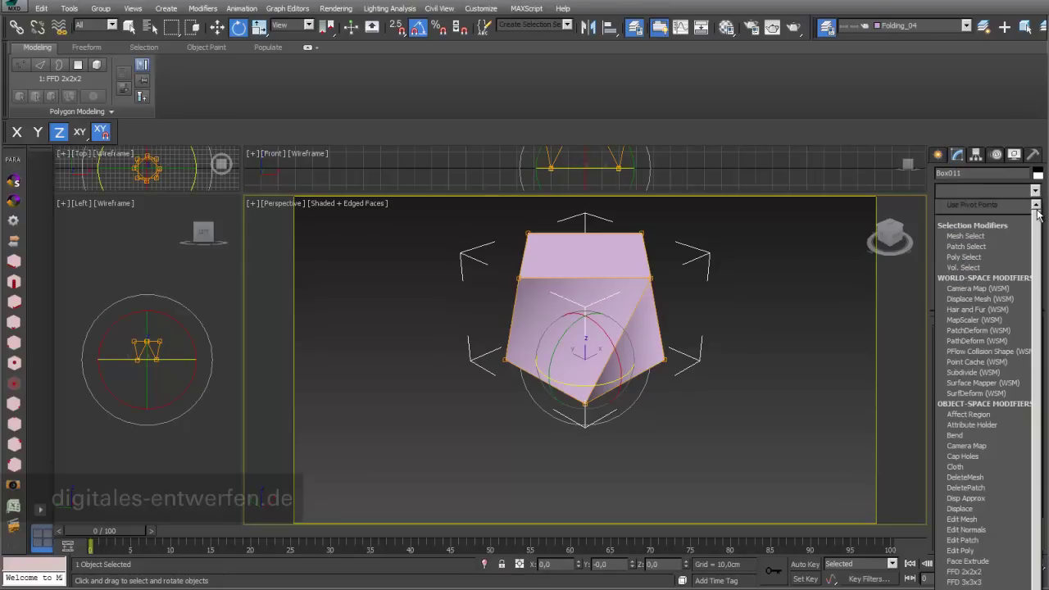
drag(1035, 227, 1037, 270)
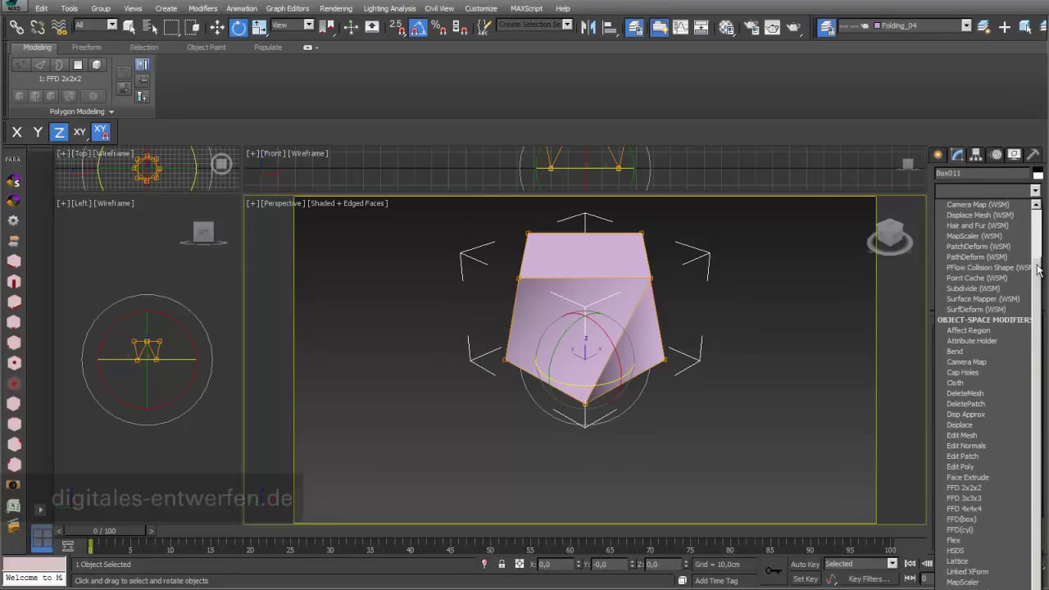
click(959, 466)
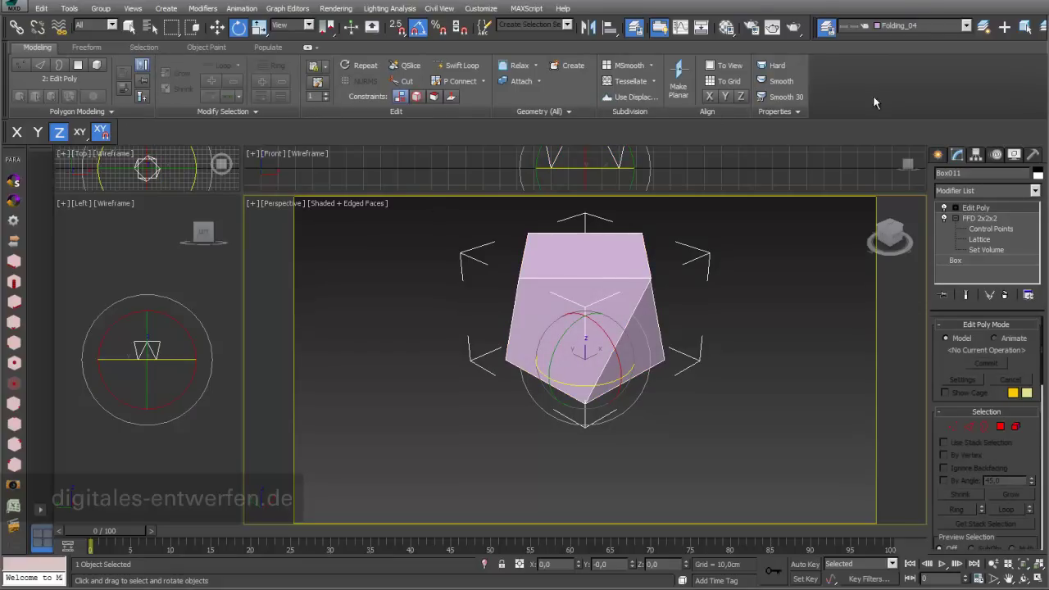
click(779, 68)
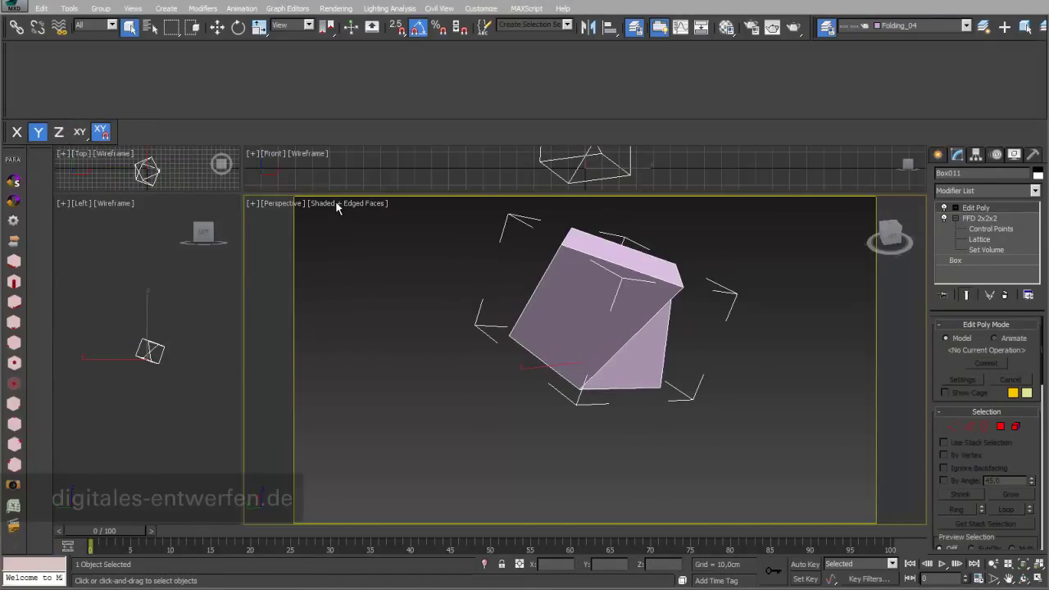
Step: Set the Perspective view to Realistic shading and orbit around the twisted box
click(336, 203)
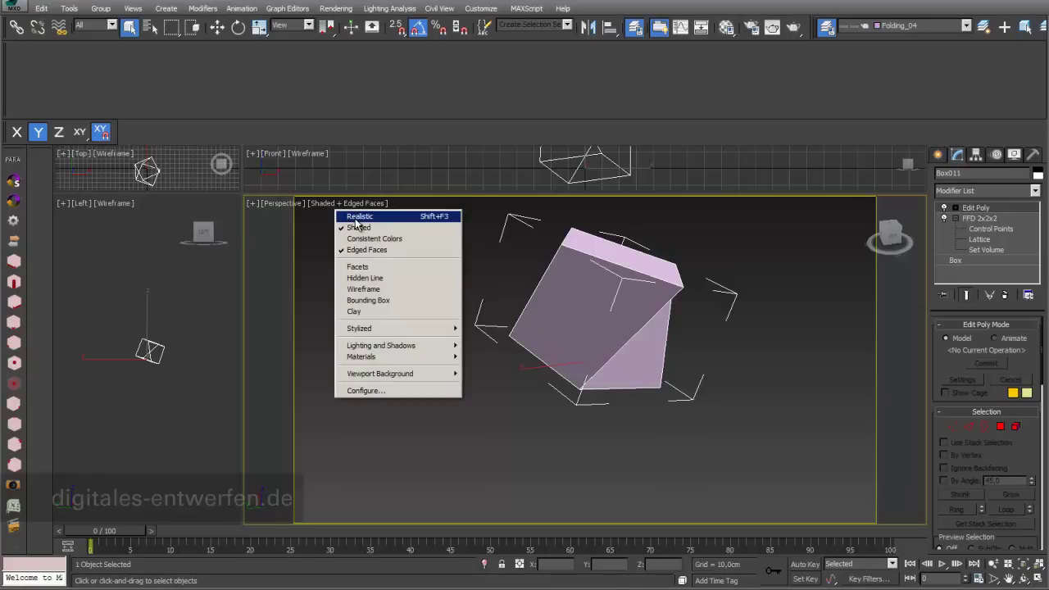
click(358, 217)
click(1024, 578)
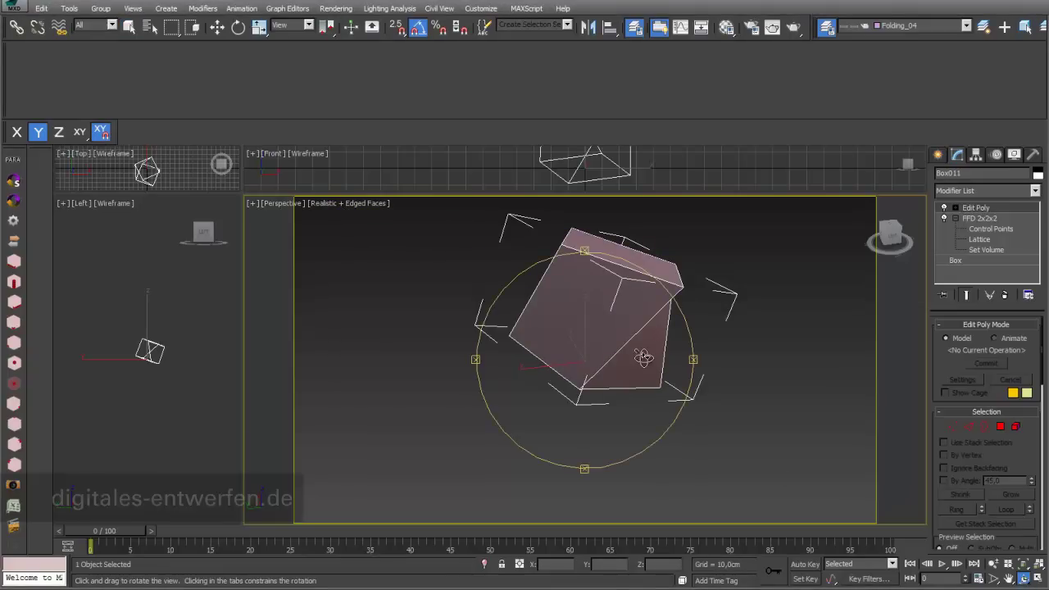
drag(644, 359, 451, 311)
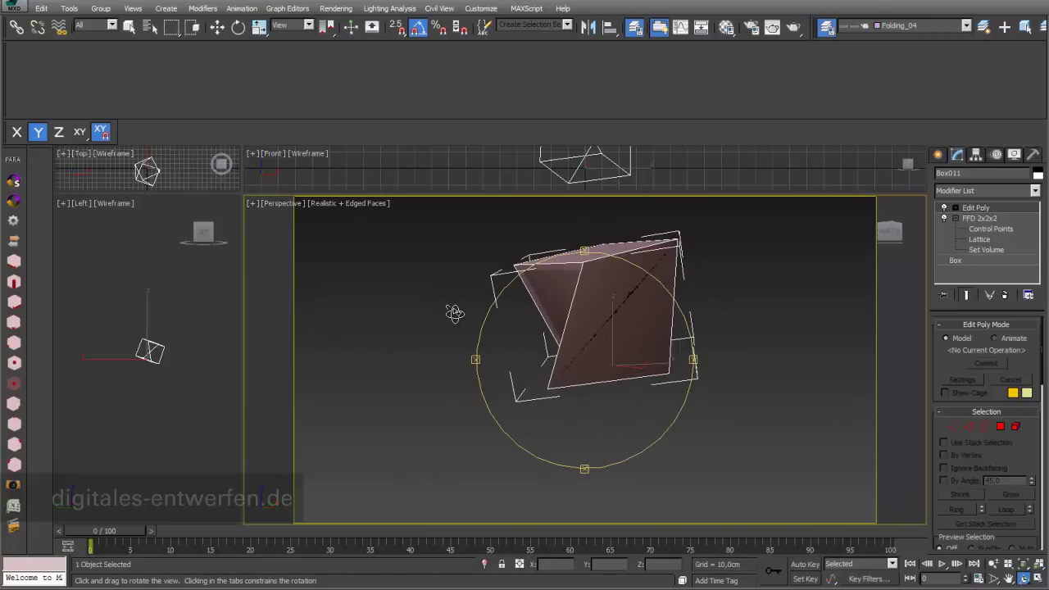
Step: Switch the Edit Poly modifier to Vertex level and start the Cut tool
click(956, 208)
click(980, 218)
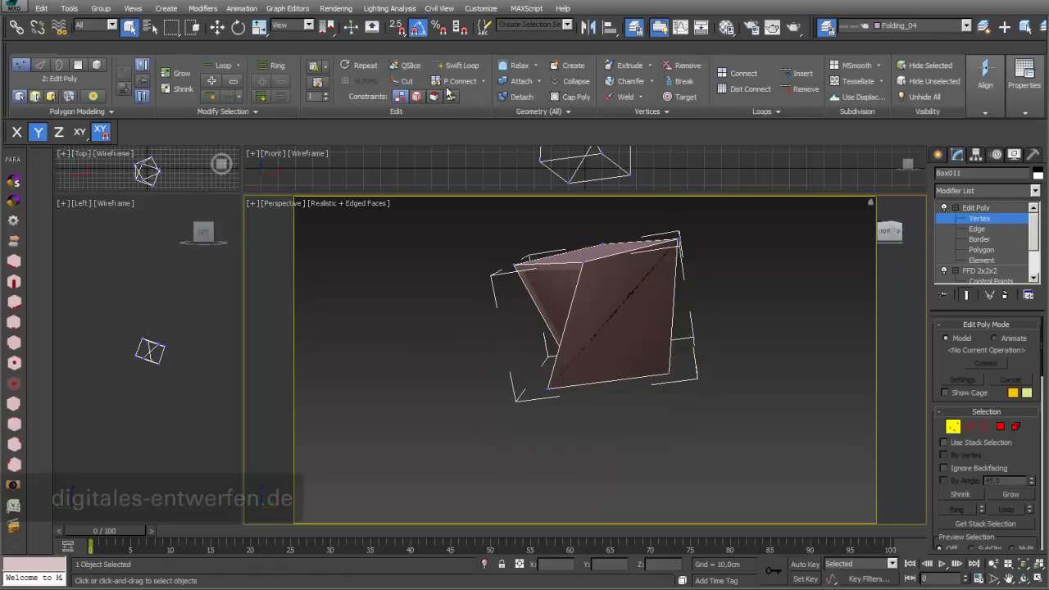
click(402, 81)
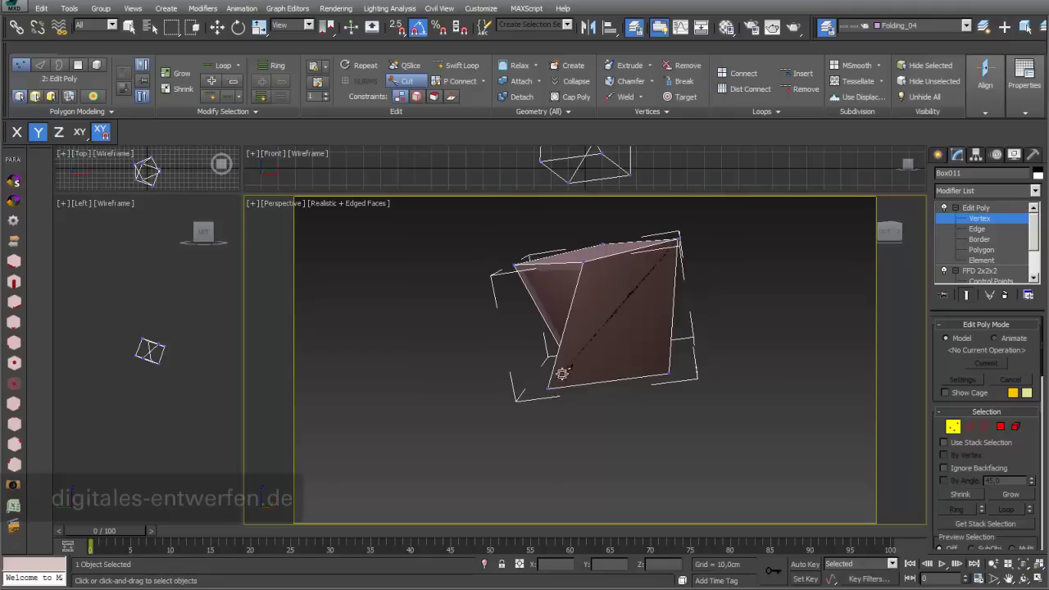
Step: Enable 2.5D snapping to vertices, test a diagonal corner-to-corner cut, then undo it
click(400, 28)
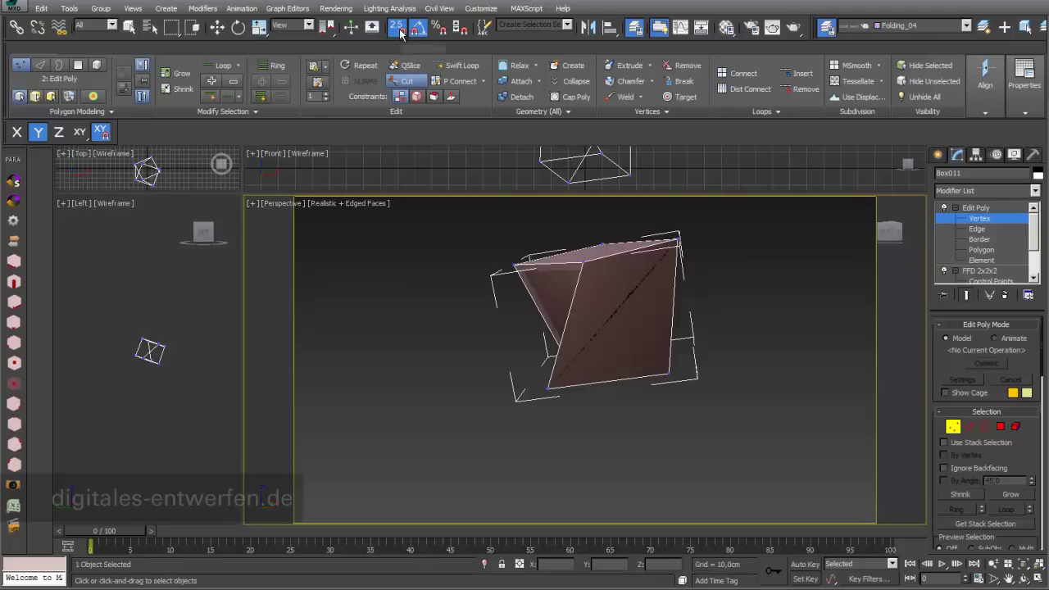
right_click(400, 32)
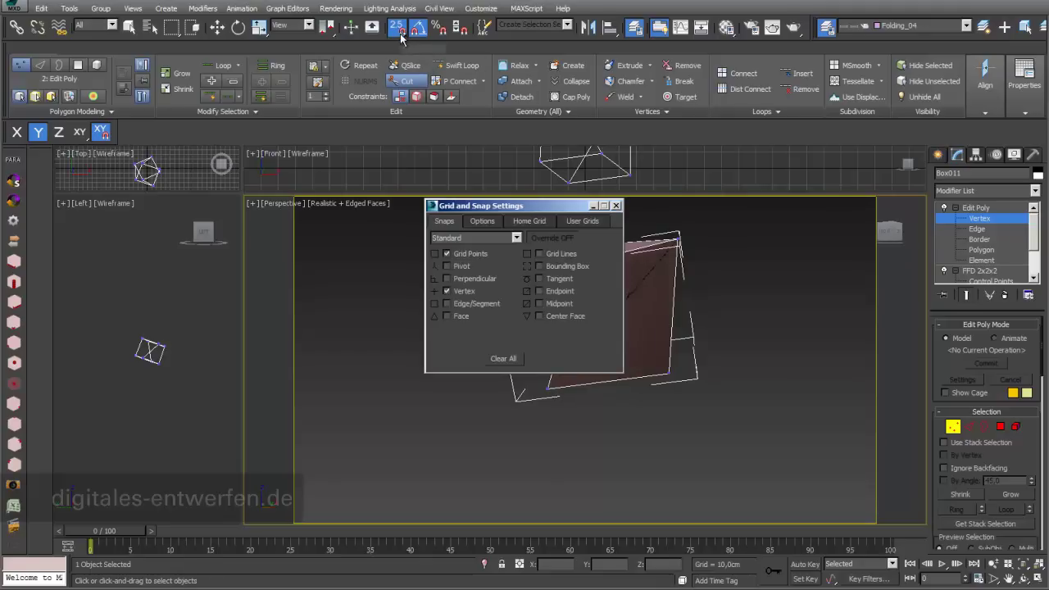
click(447, 291)
click(616, 206)
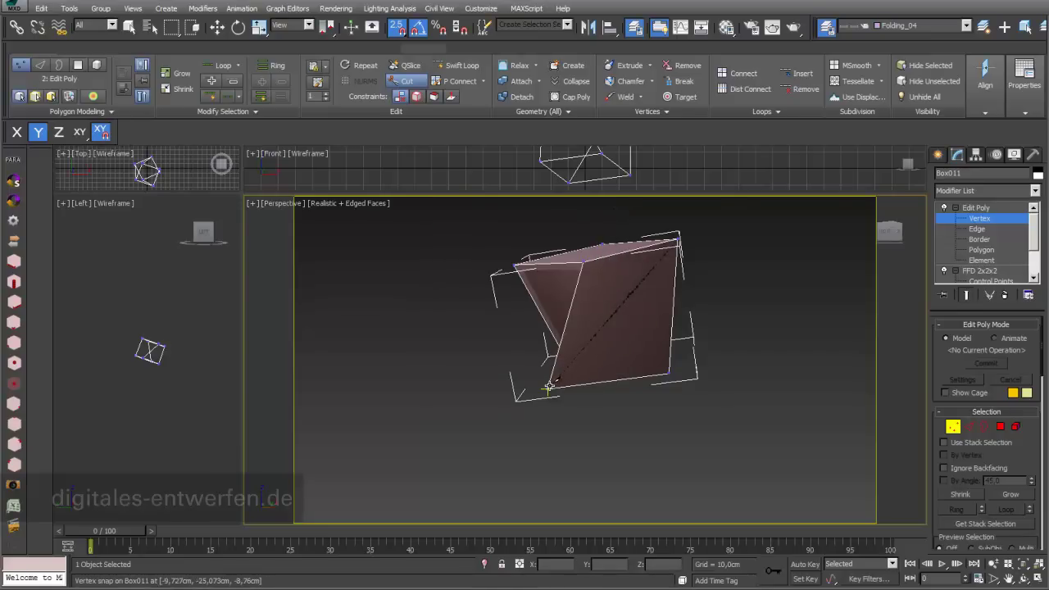
click(679, 240)
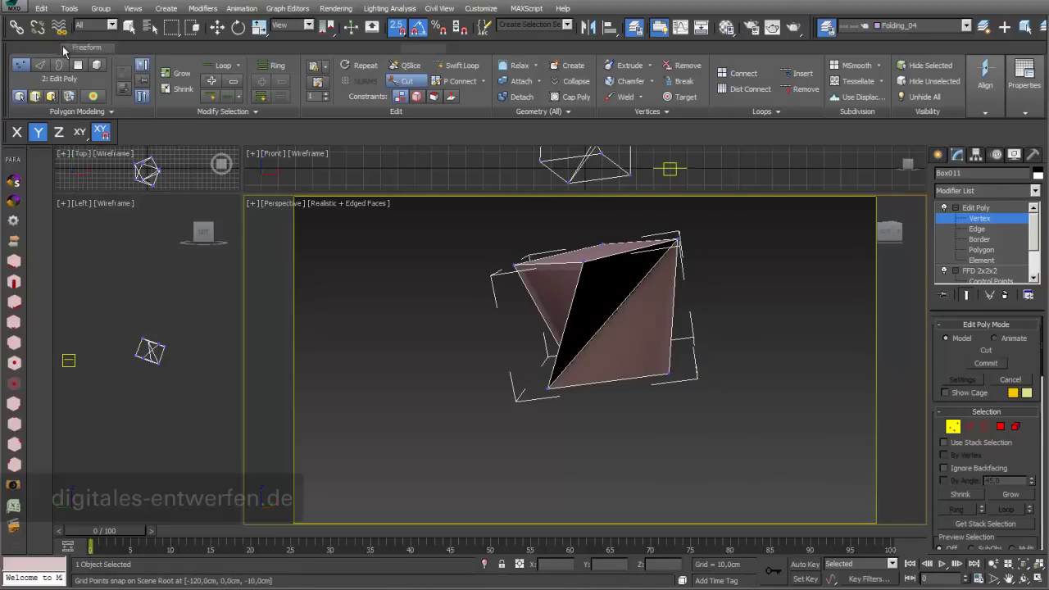
click(88, 4)
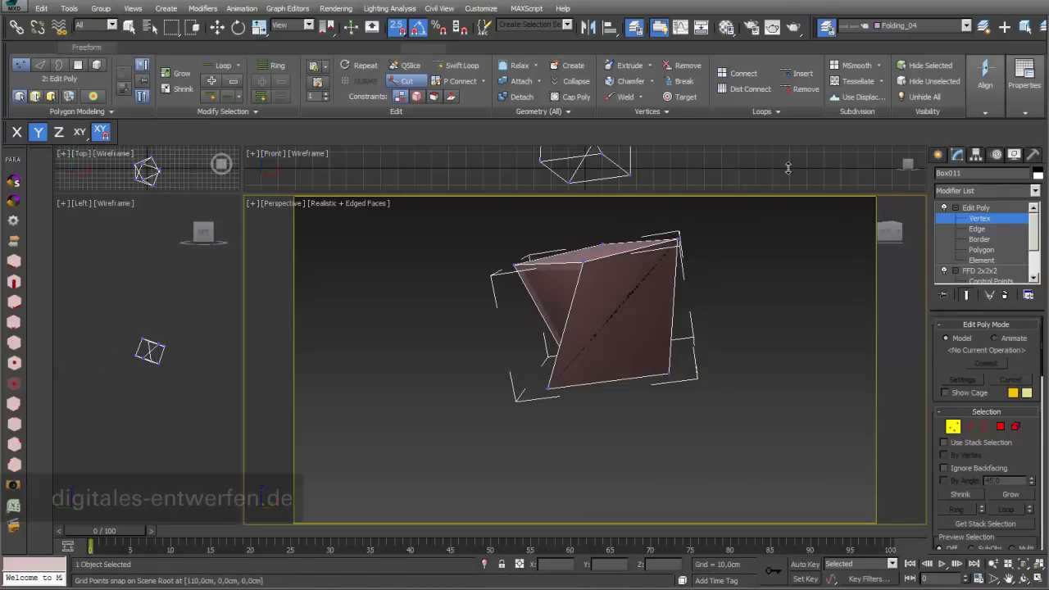
Step: Add an Edit Mesh modifier and delete the box's two triangular front faces
click(1035, 191)
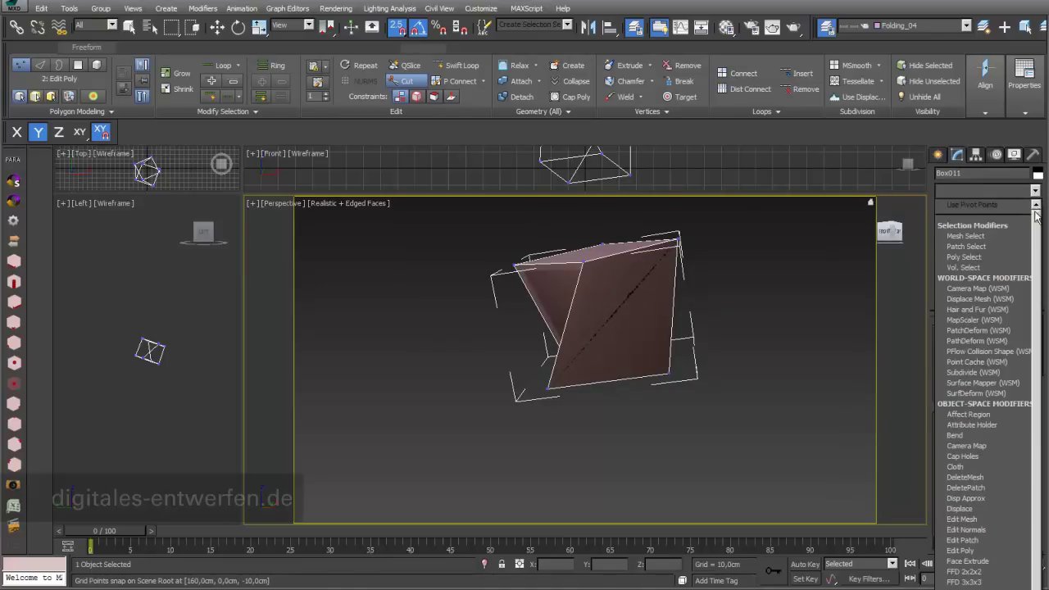
scroll(984, 328, down, 3)
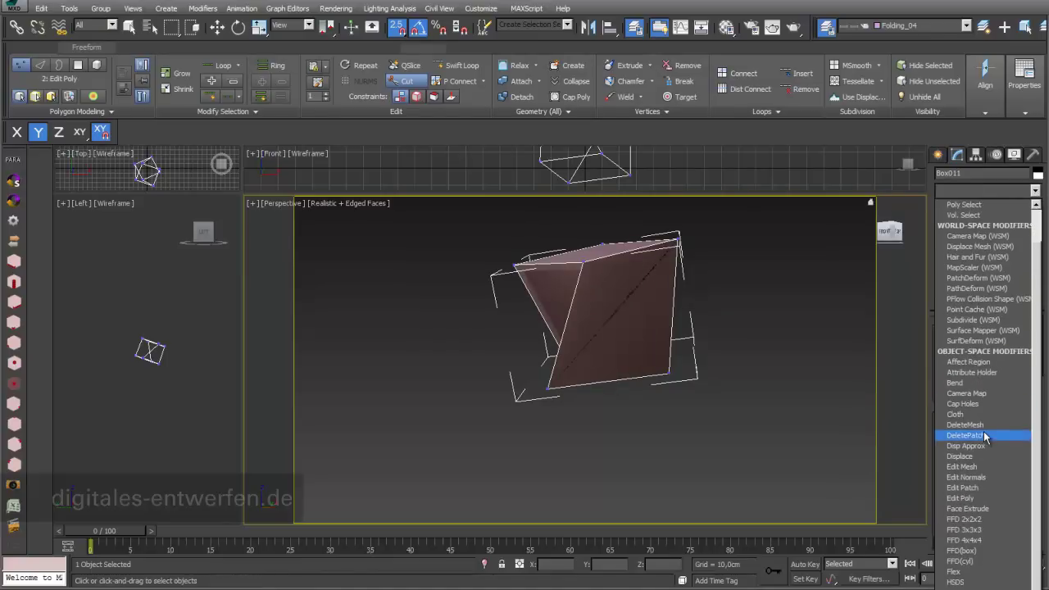
click(983, 468)
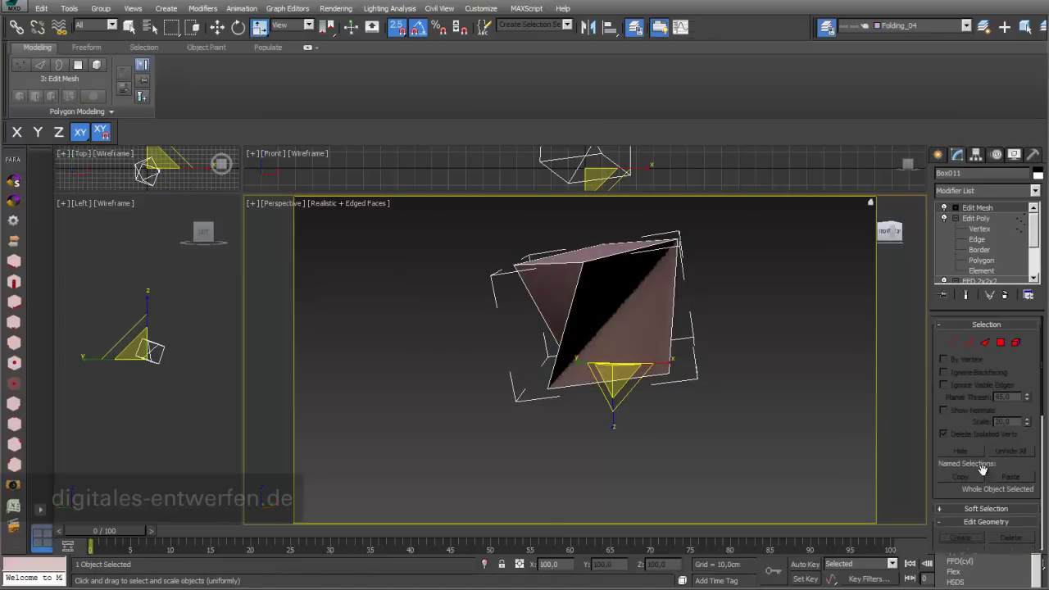
click(955, 209)
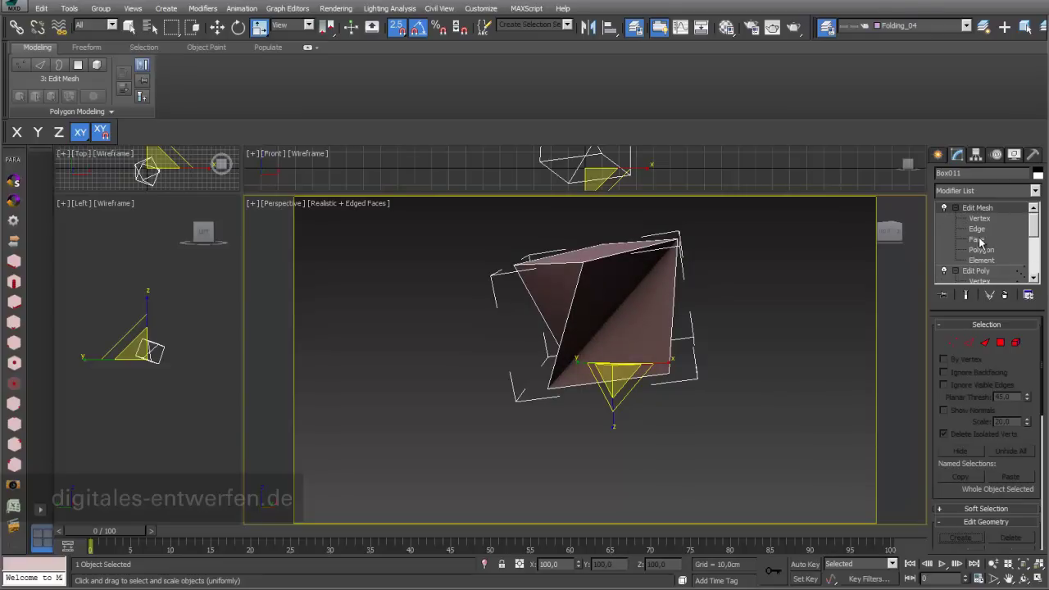
click(977, 239)
click(589, 297)
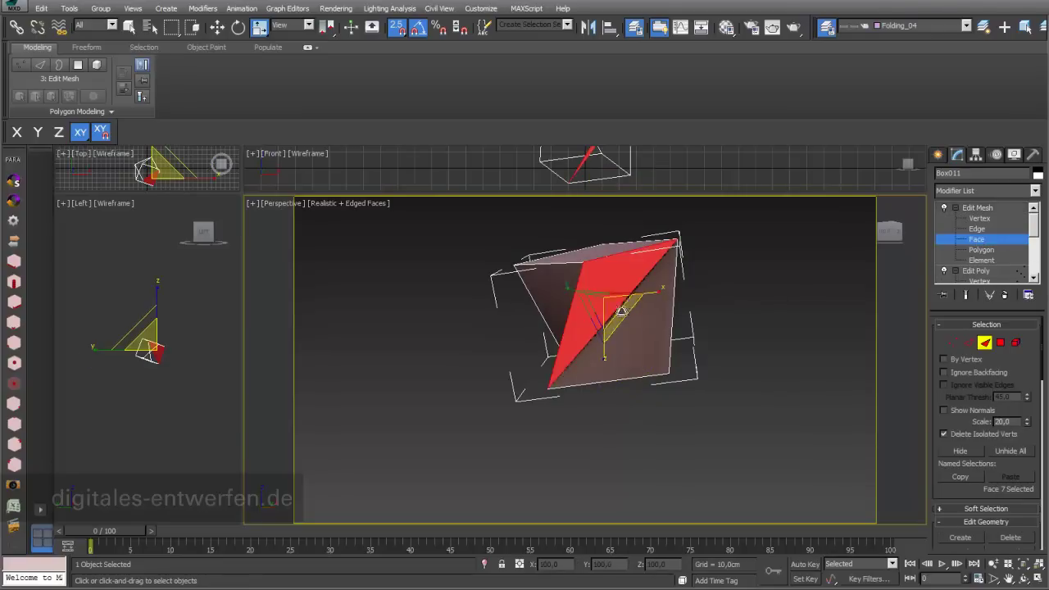
ctrl+click(641, 335)
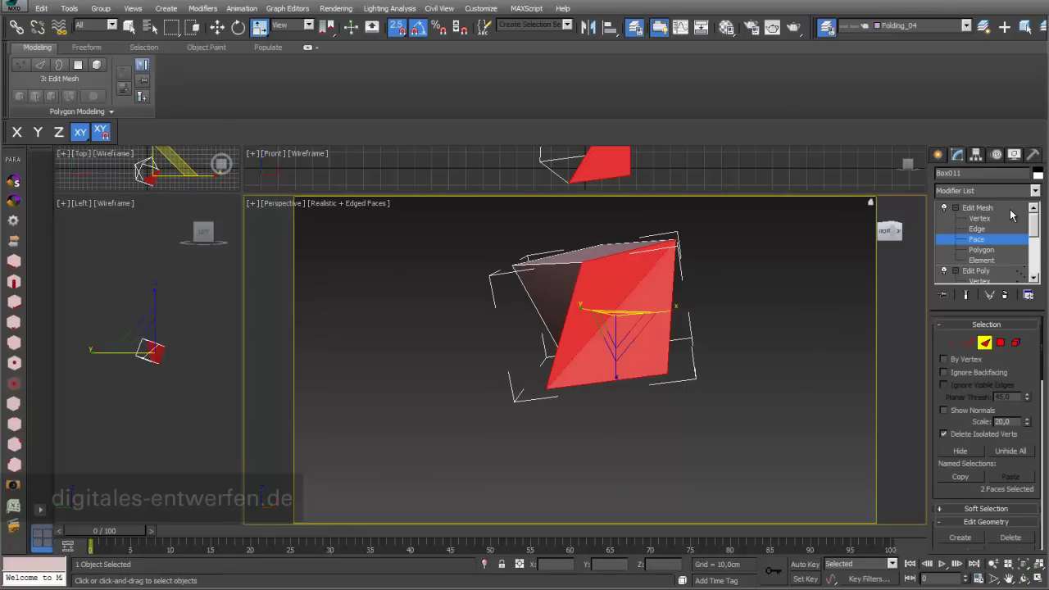
key(Delete)
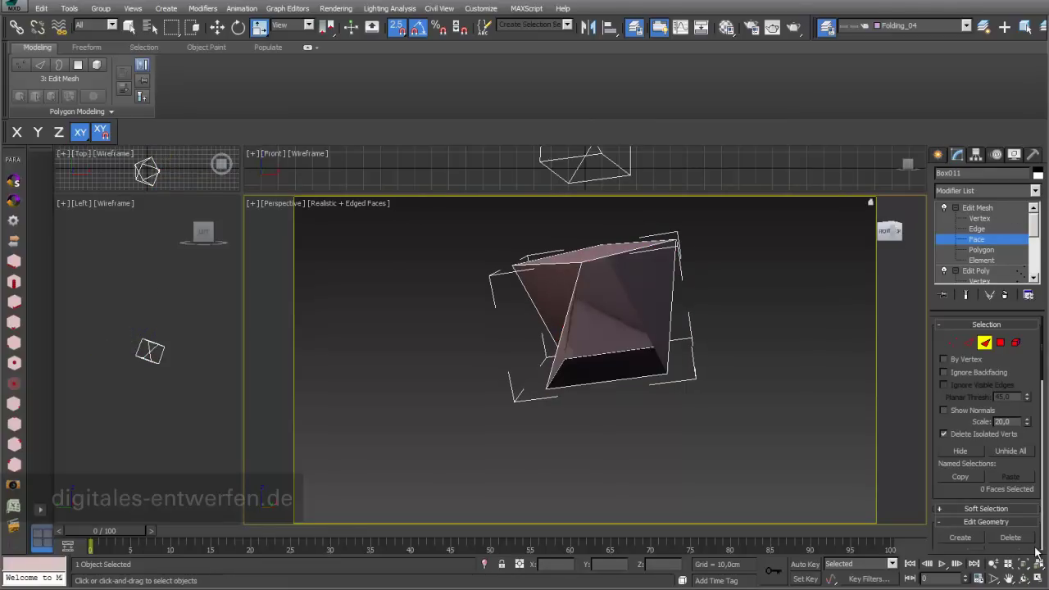
Step: Orbit around the box at object level to inspect the new opening
click(1025, 581)
drag(634, 340, 682, 352)
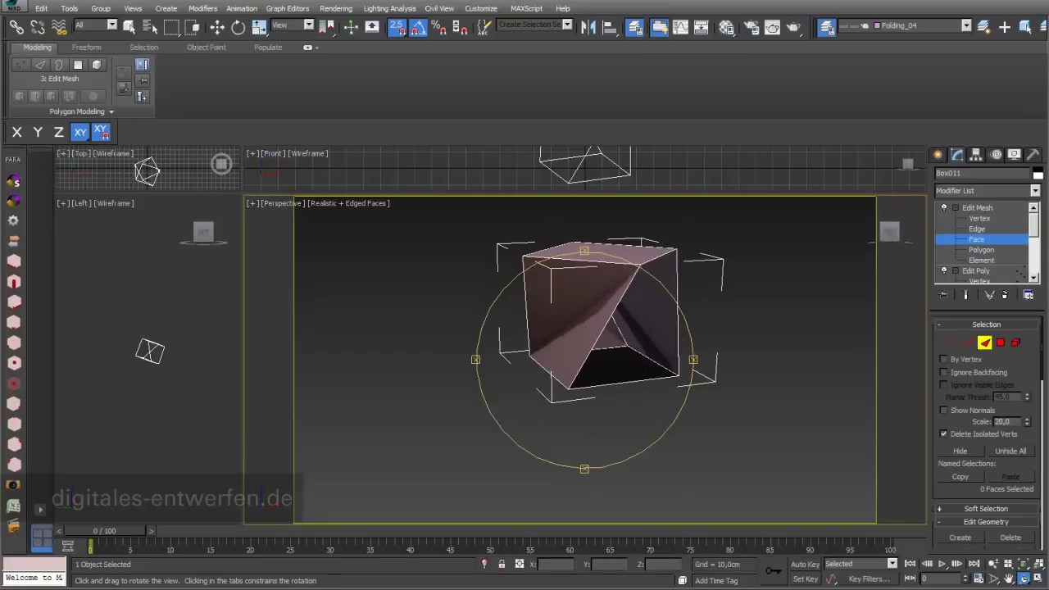
click(983, 210)
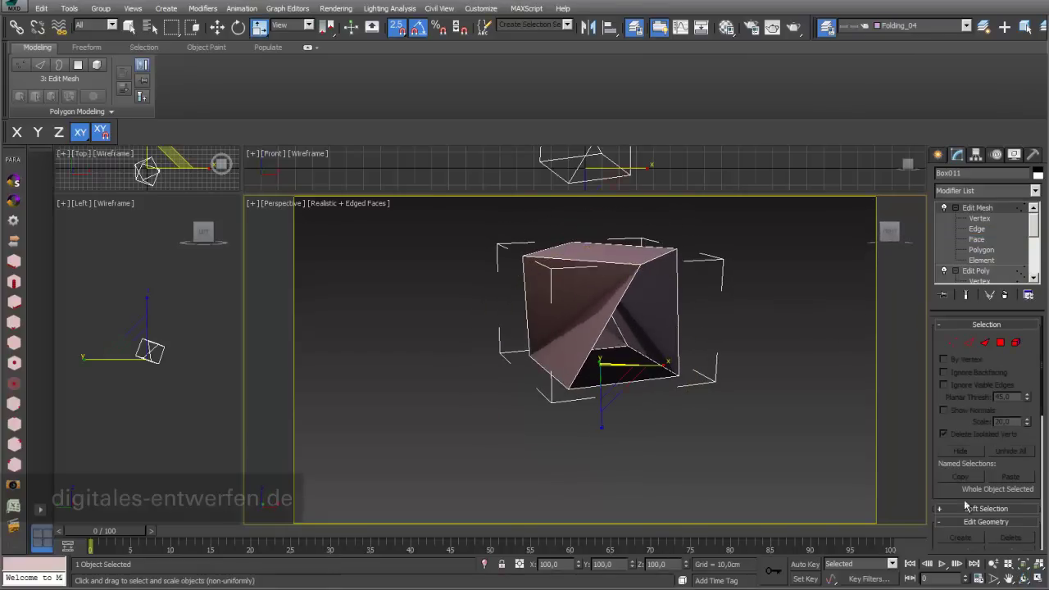
click(1020, 579)
drag(647, 344, 696, 343)
Step: Add a Shell modifier with Straighten Corners on and a 1,5cm inner amount
click(1035, 191)
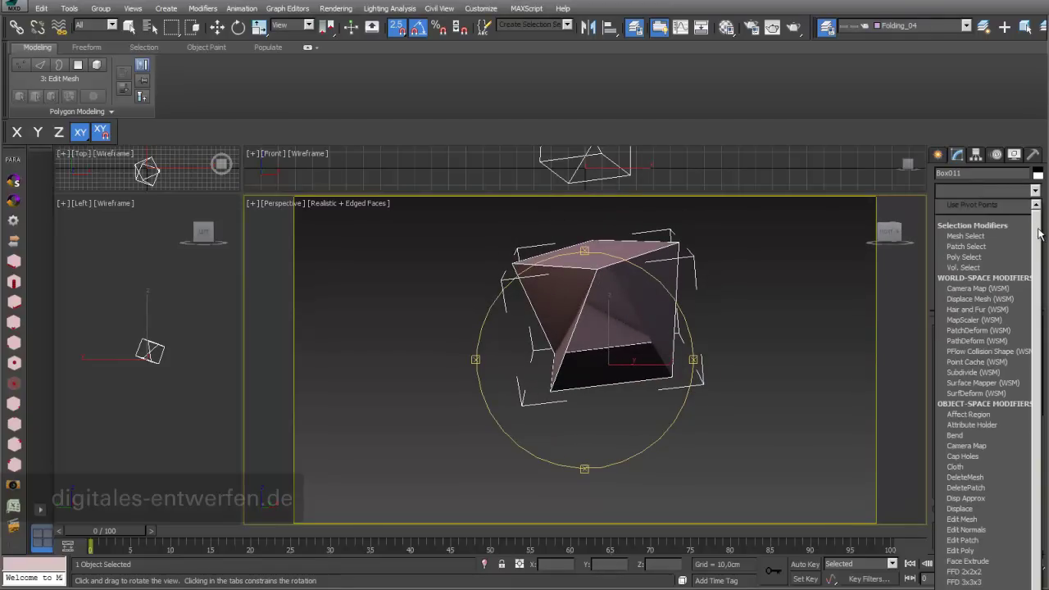
scroll(1020, 369, down, 5)
scroll(1034, 373, down, 8)
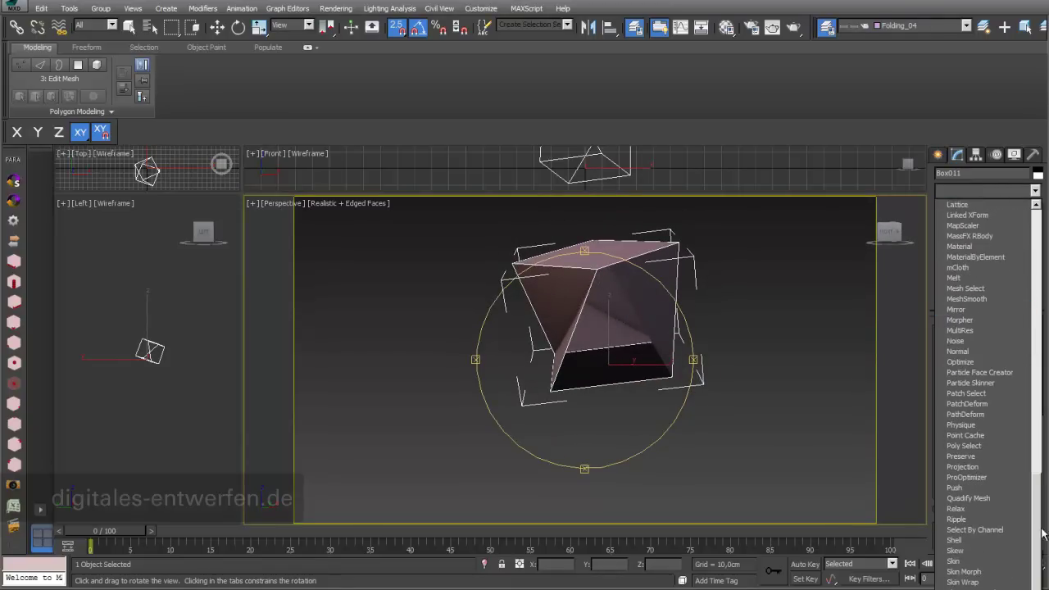
click(966, 539)
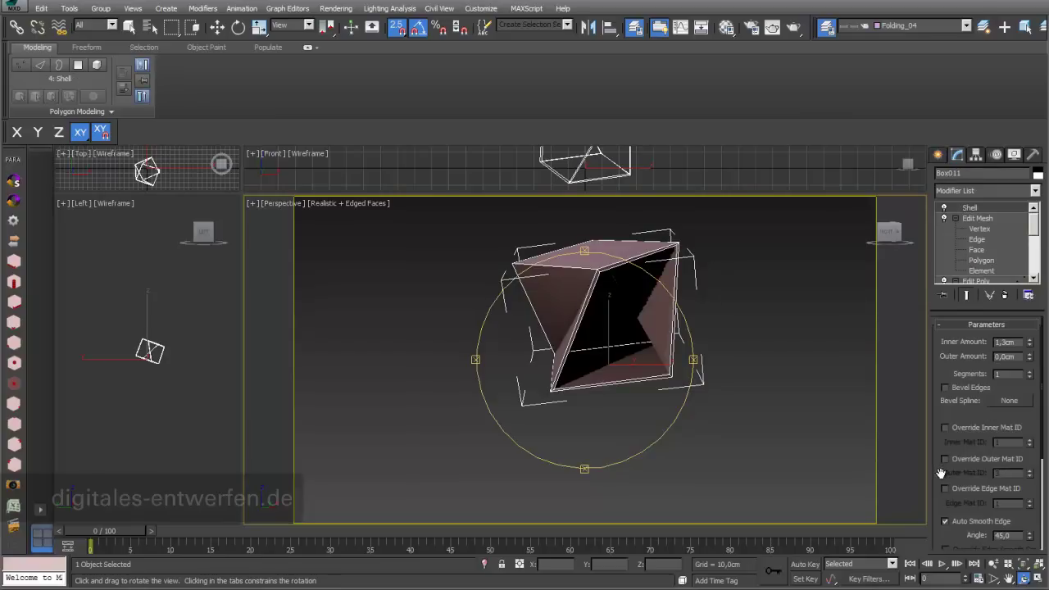
scroll(943, 480, down, 4)
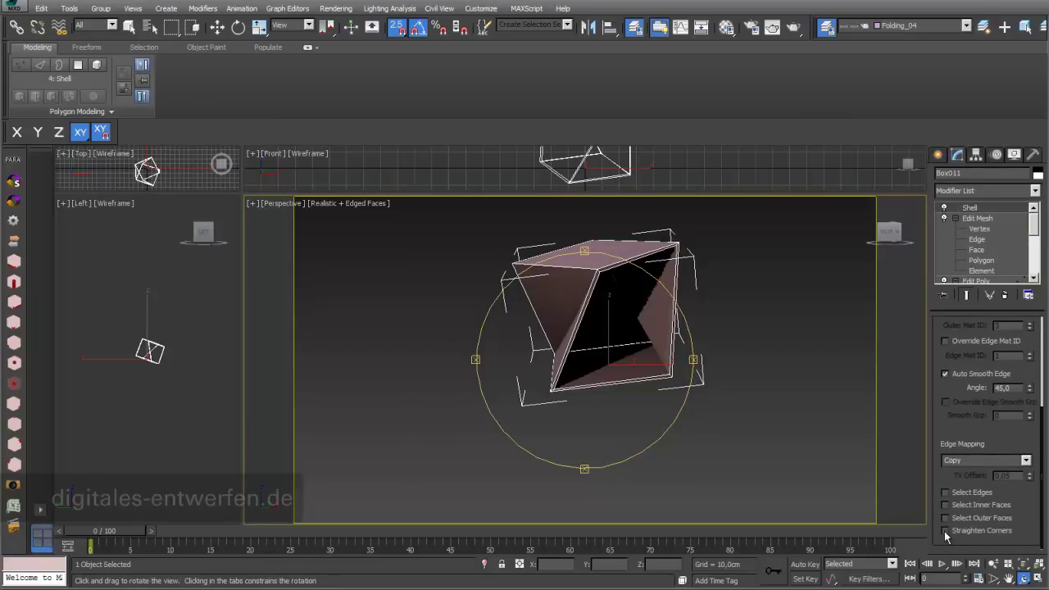
click(945, 531)
click(945, 531)
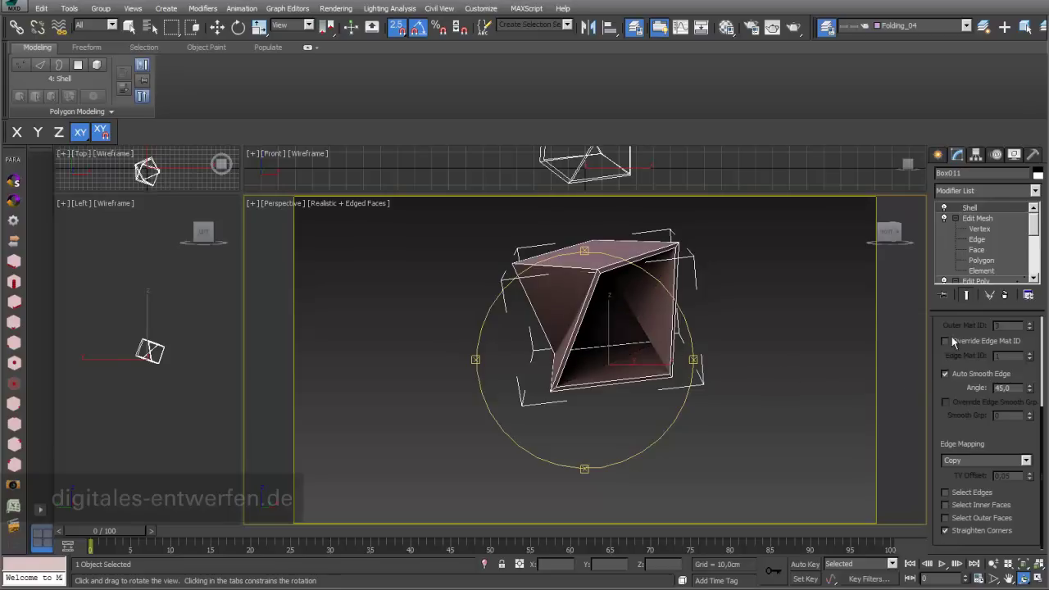
scroll(952, 330, up, 5)
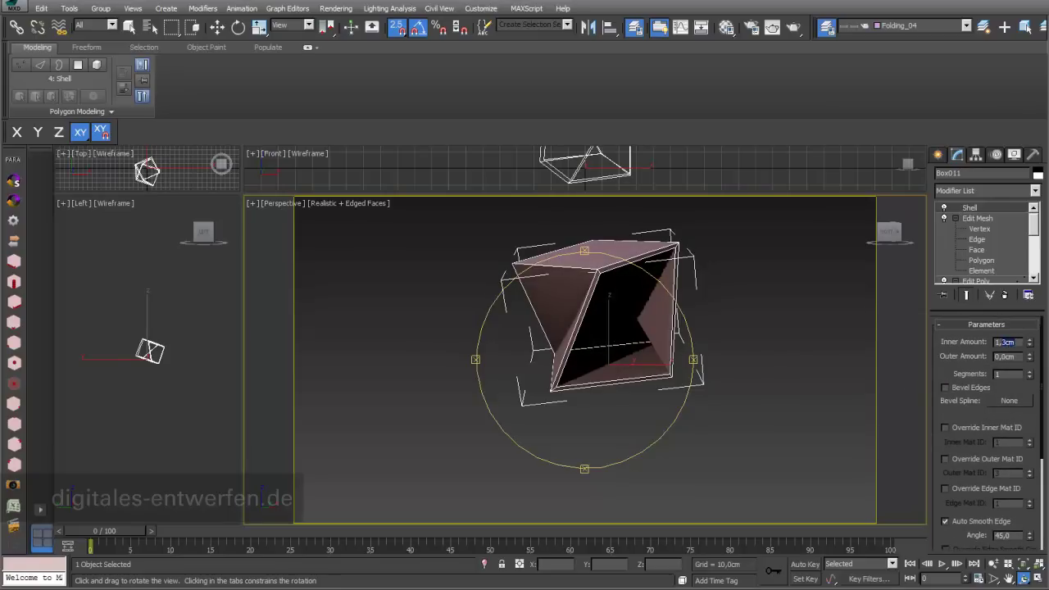
drag(1030, 342, 1029, 332)
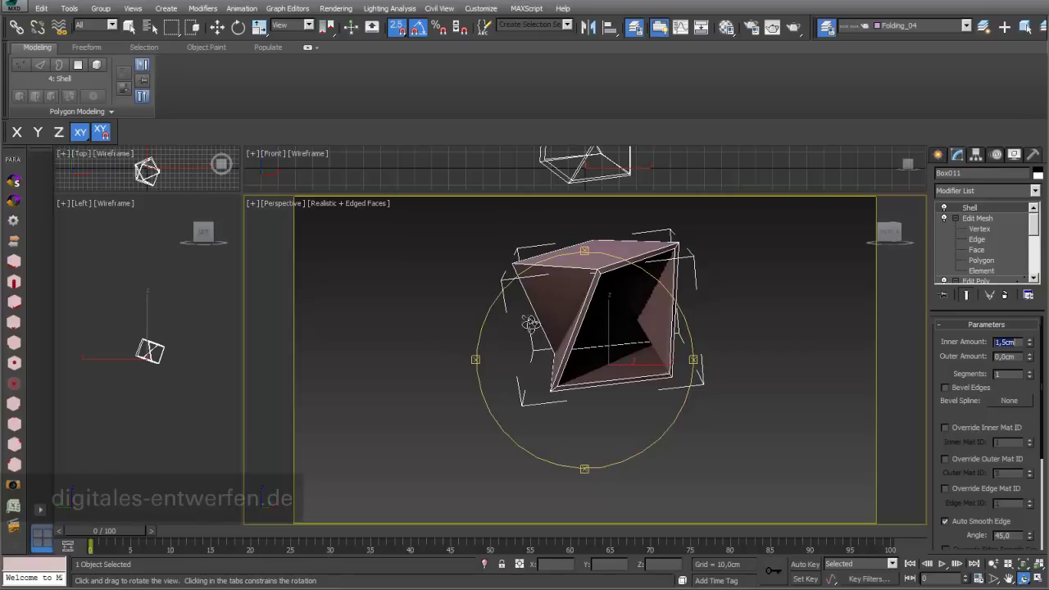
Step: Orbit the Perspective view back and forth to inspect the shelled box
drag(531, 323, 596, 359)
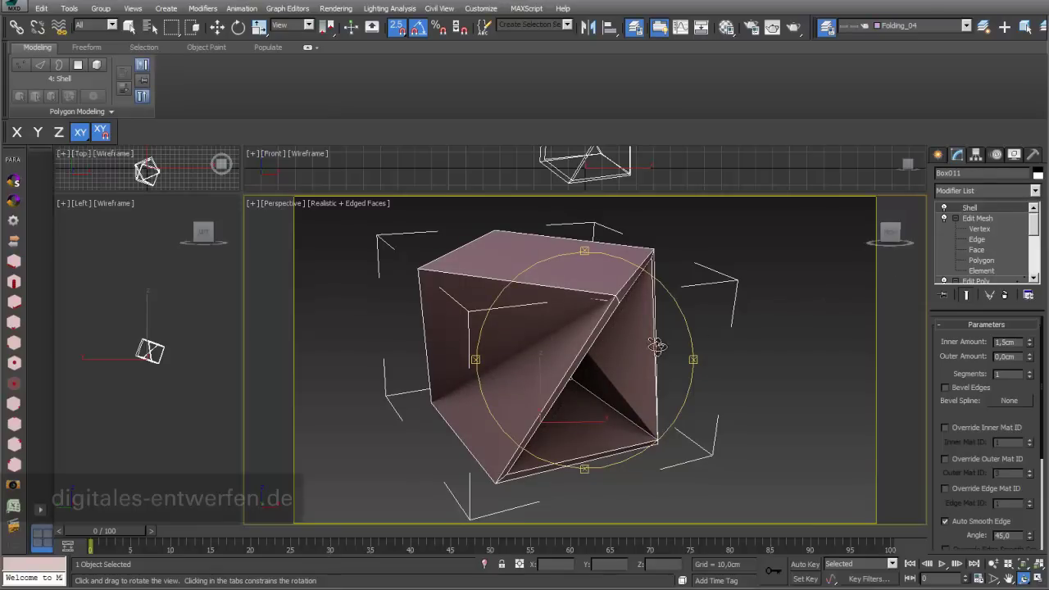
drag(612, 373, 580, 372)
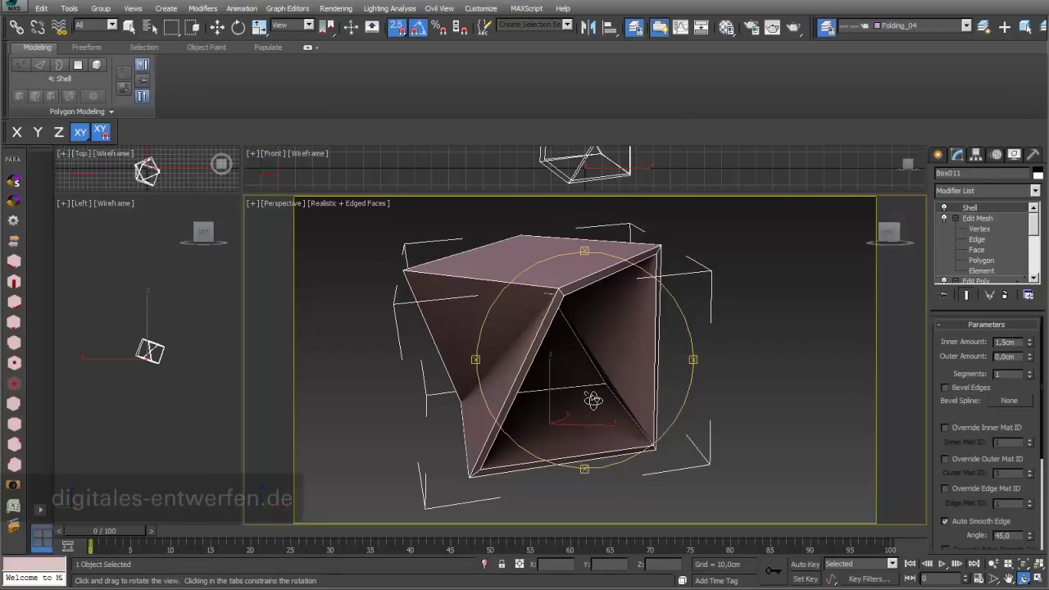
drag(593, 400, 553, 414)
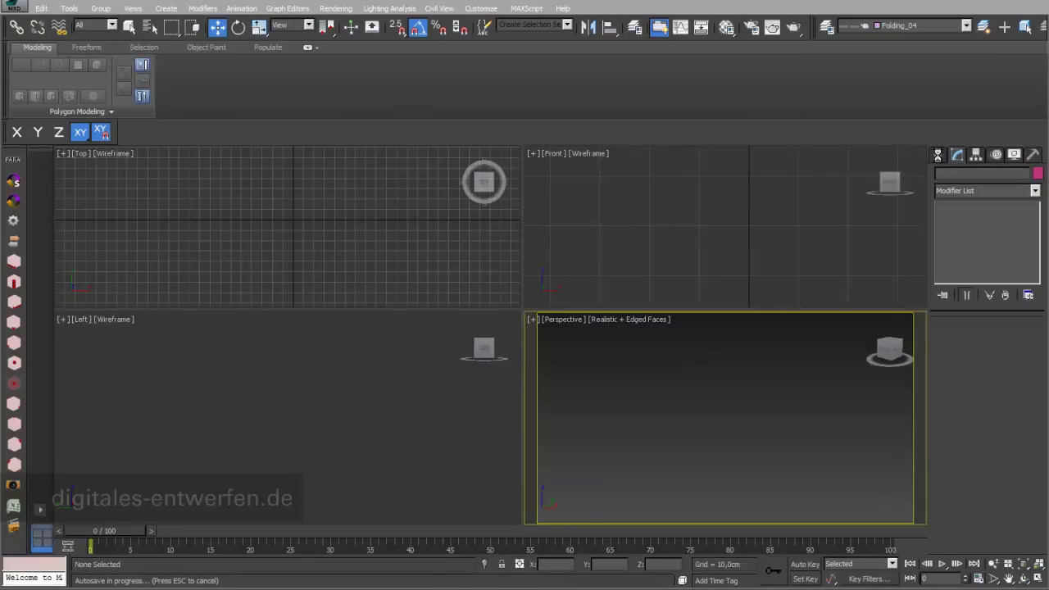
Step: Create a 40 × 160 × 40 cm box via Keyboard Entry, keeping 2 length segments
click(938, 155)
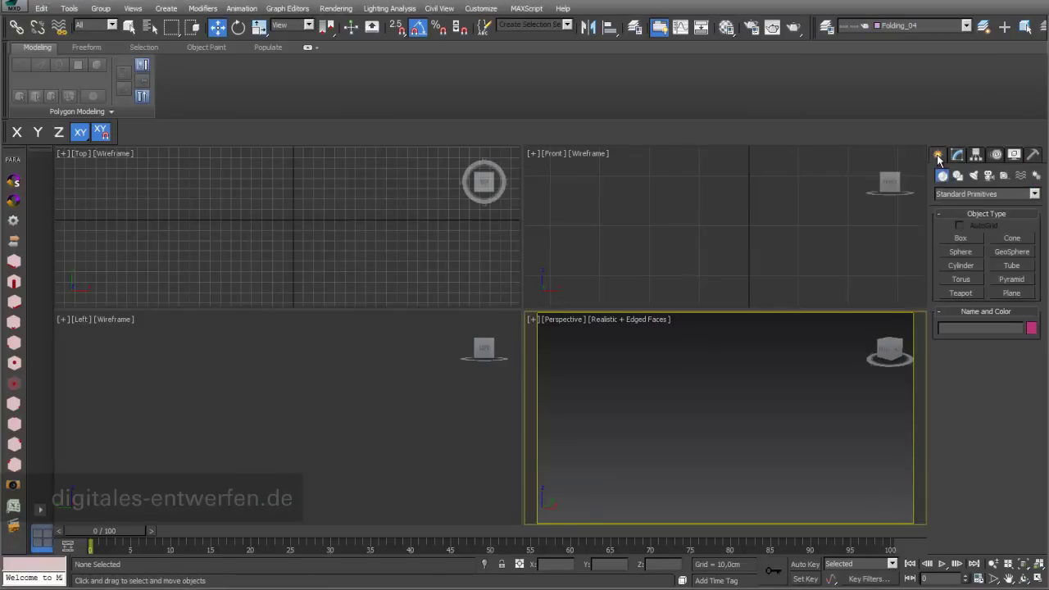
click(960, 238)
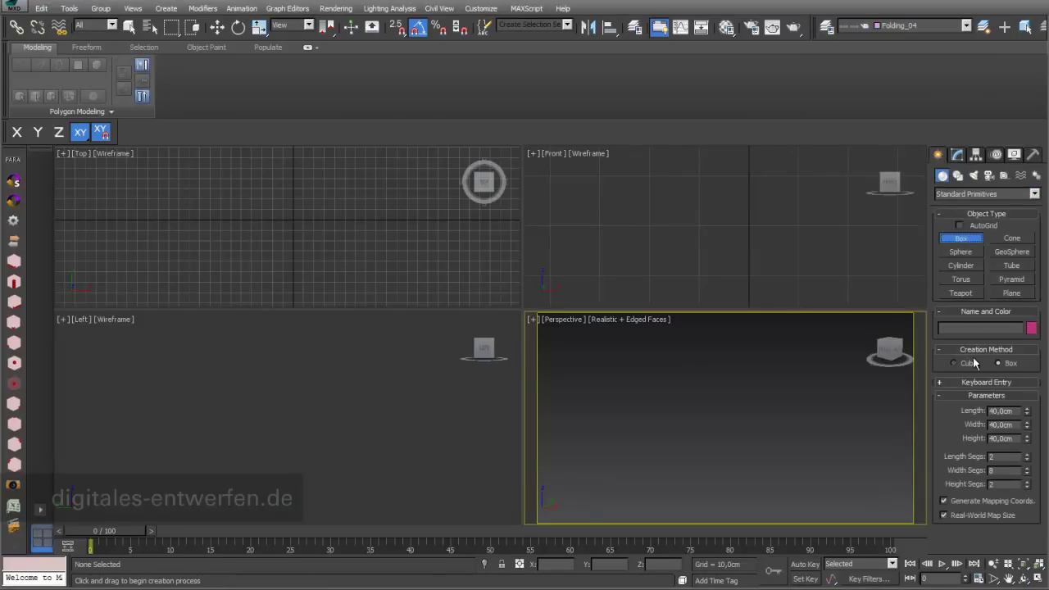
click(968, 383)
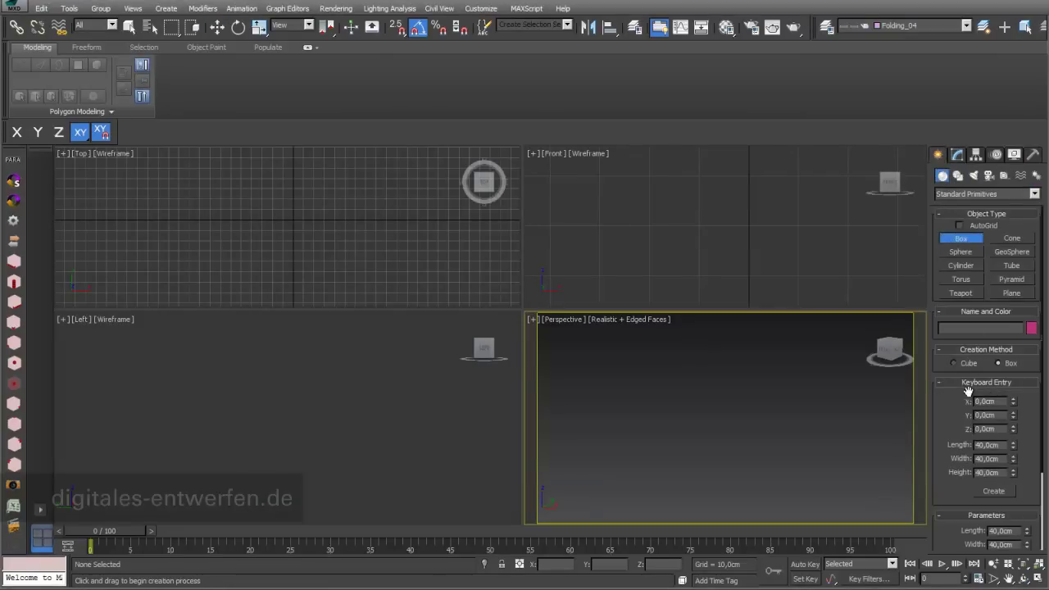
double_click(983, 459)
text(160)
click(992, 492)
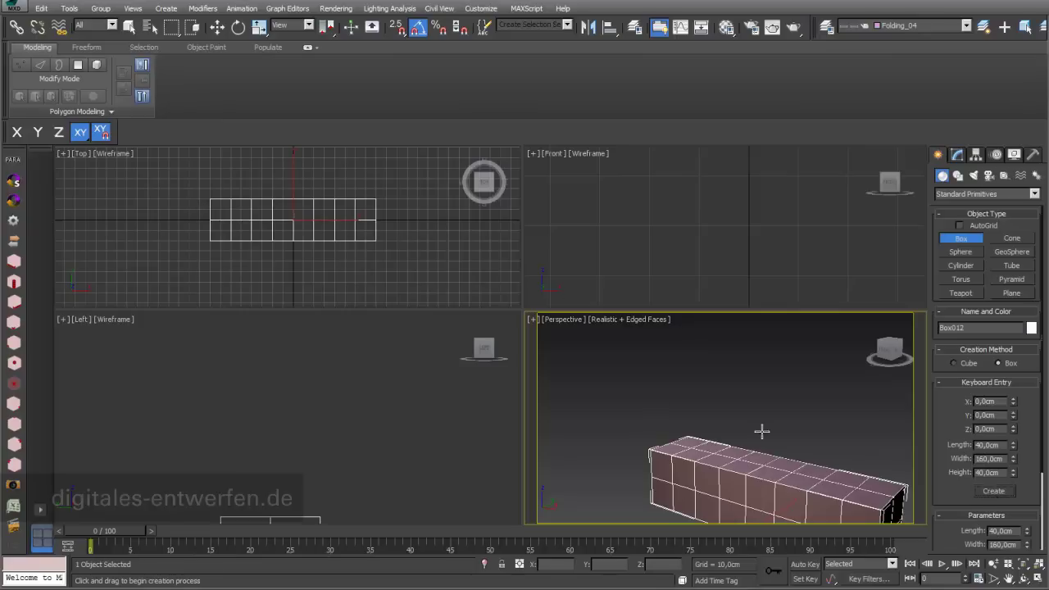
drag(954, 492, 940, 385)
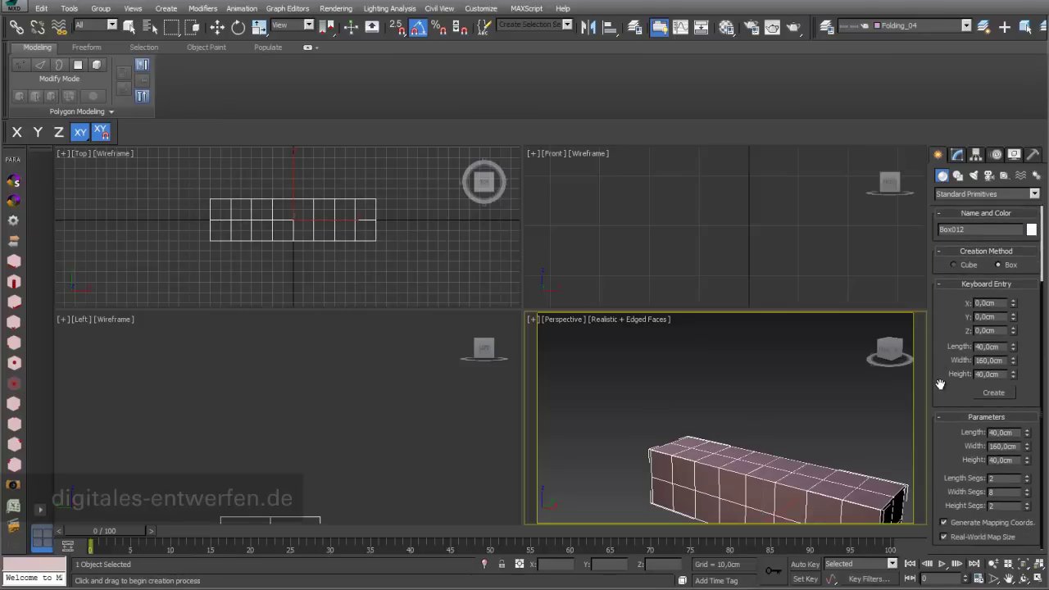
click(1027, 481)
click(1027, 478)
Step: Pan and orbit the Perspective view to a raised three-quarter angle on the box
middle_drag(777, 471, 695, 373)
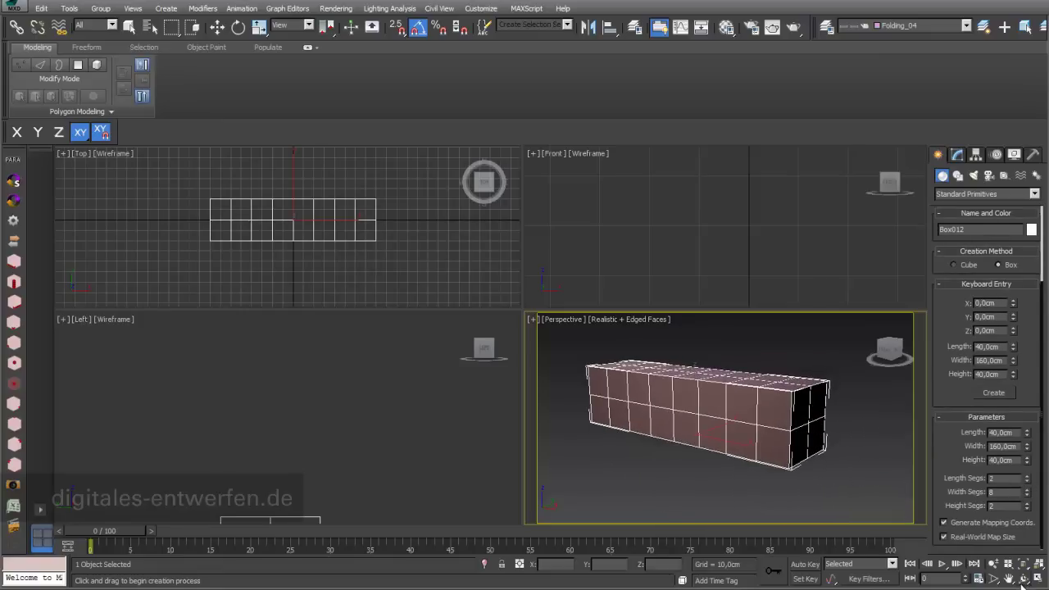
alt+middle_drag(767, 436, 740, 443)
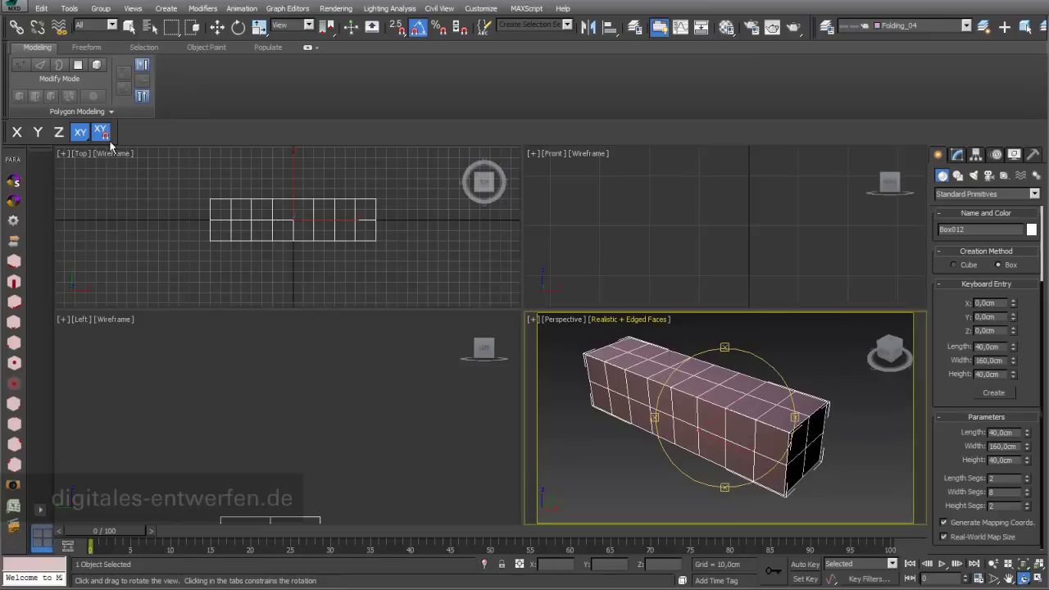
click(112, 115)
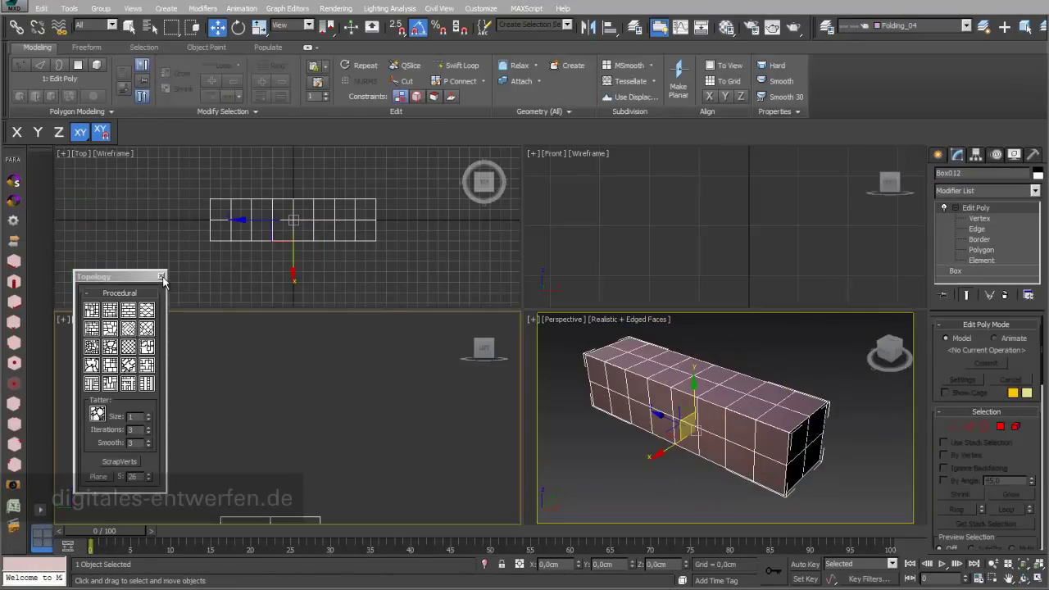
Step: Apply an Edit Poly modifier to the new box and enlarge the active Perspective viewport
click(162, 276)
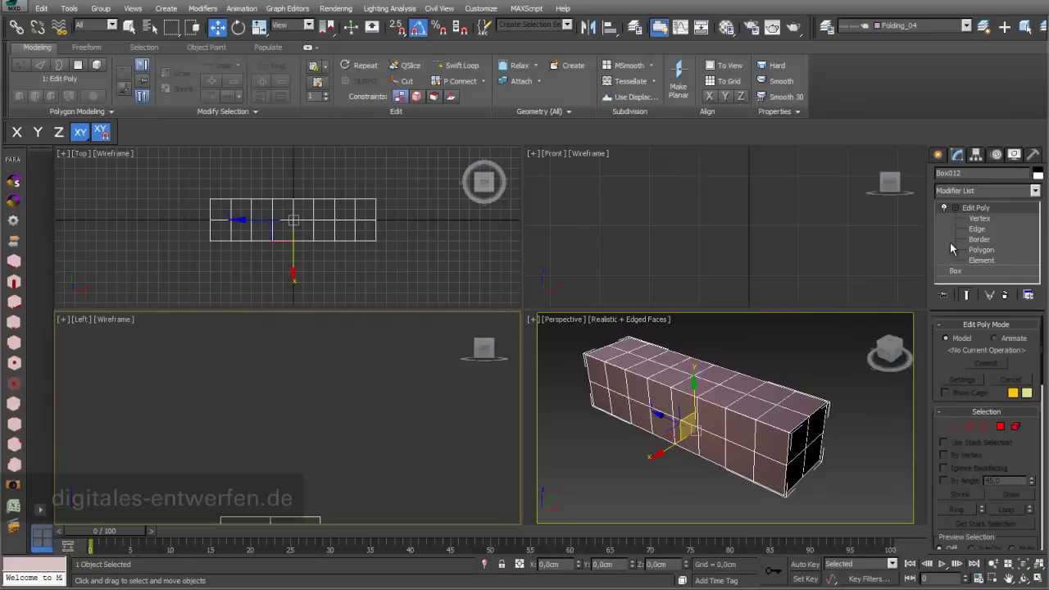
drag(525, 310, 486, 291)
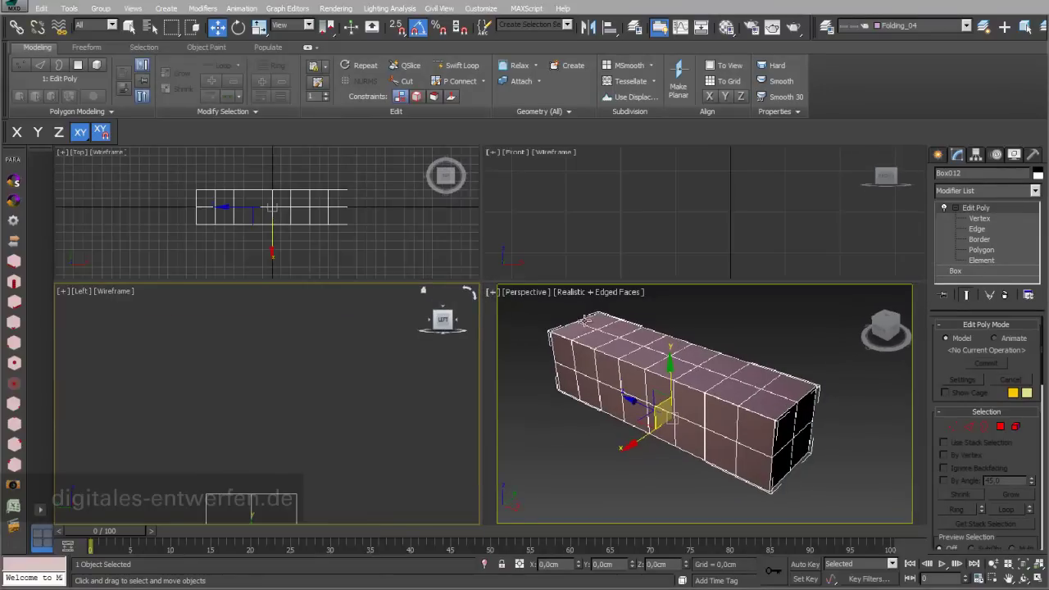
click(617, 333)
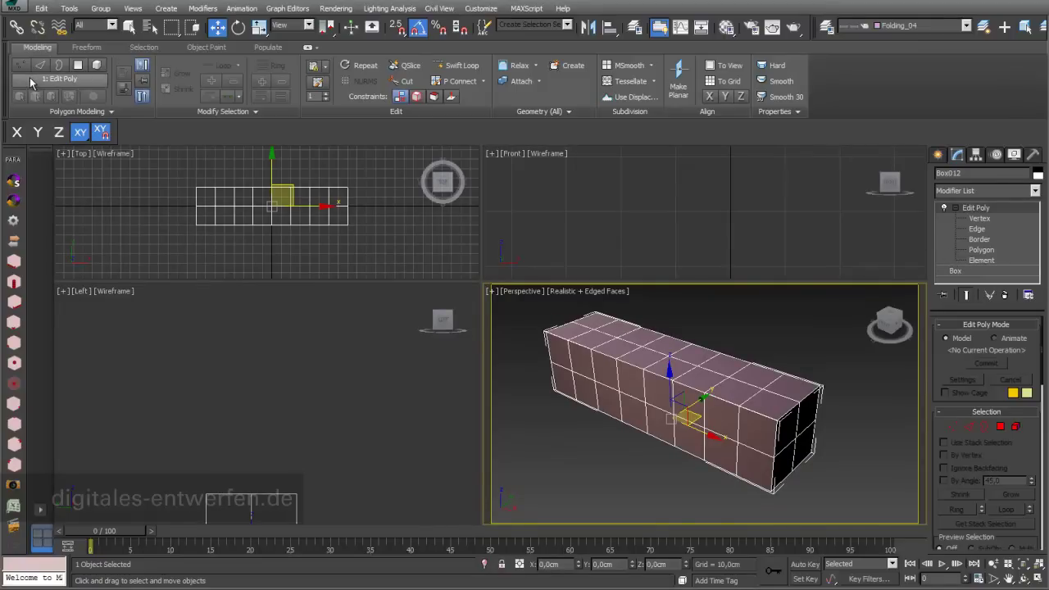
click(109, 112)
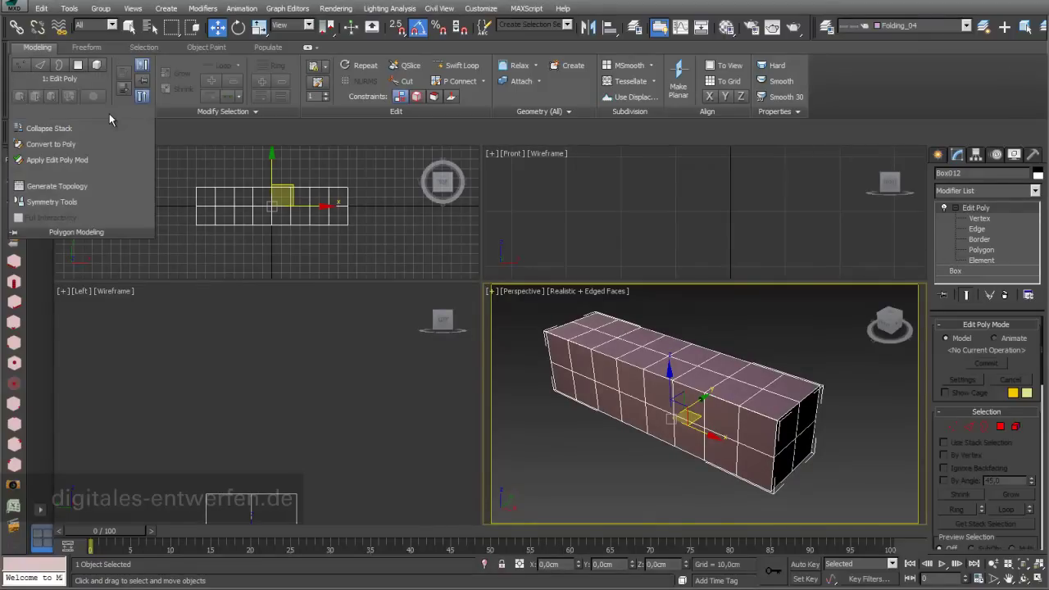
Step: Clone the box as a copy far off to the left in the Top view
click(83, 190)
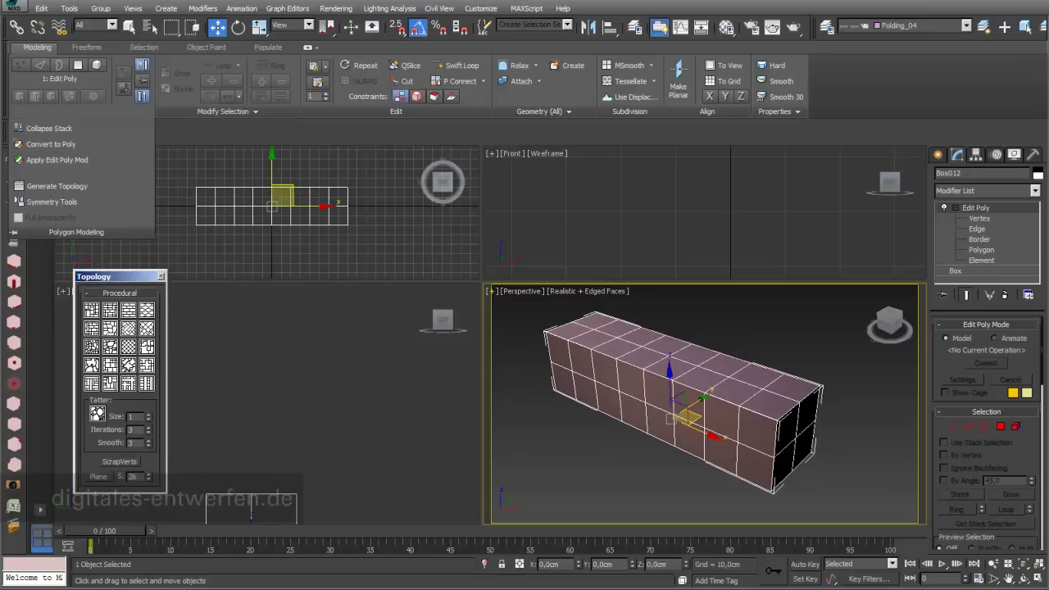
scroll(386, 259, down, 1)
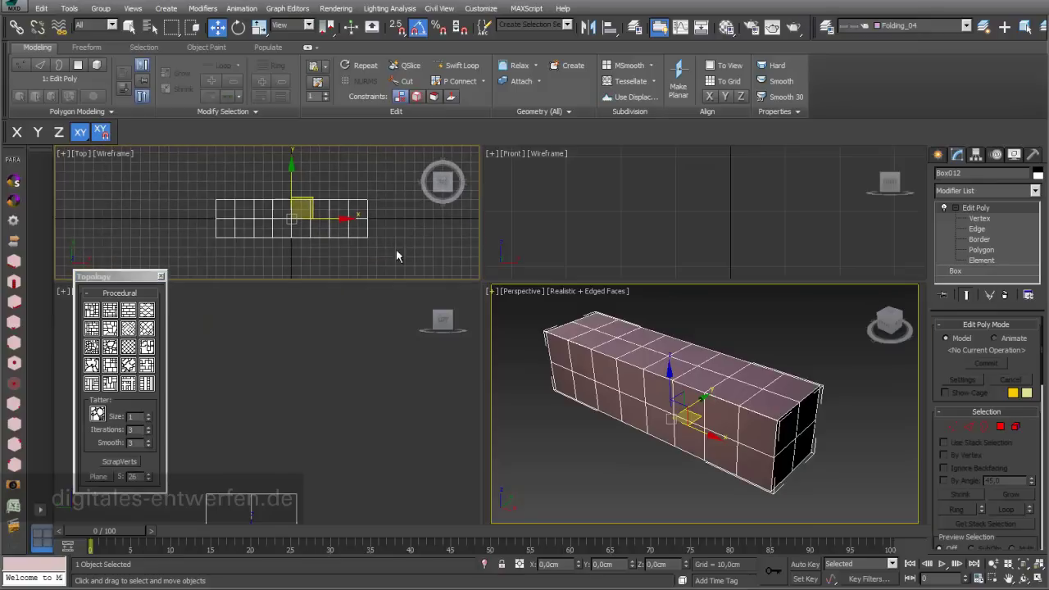
middle_drag(396, 250, 301, 228)
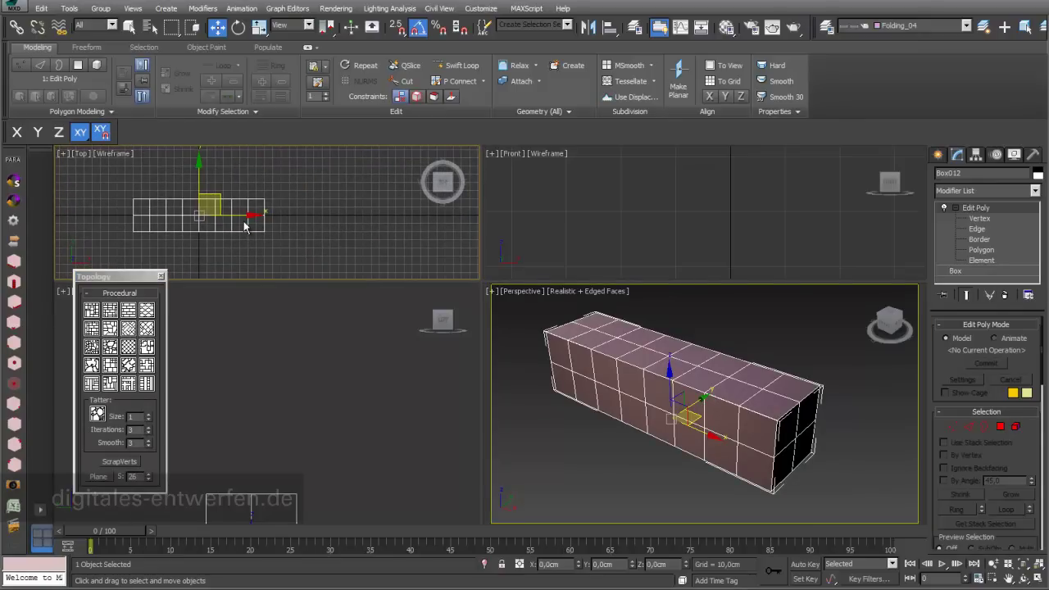
shift+drag(236, 216, 49, 216)
click(525, 347)
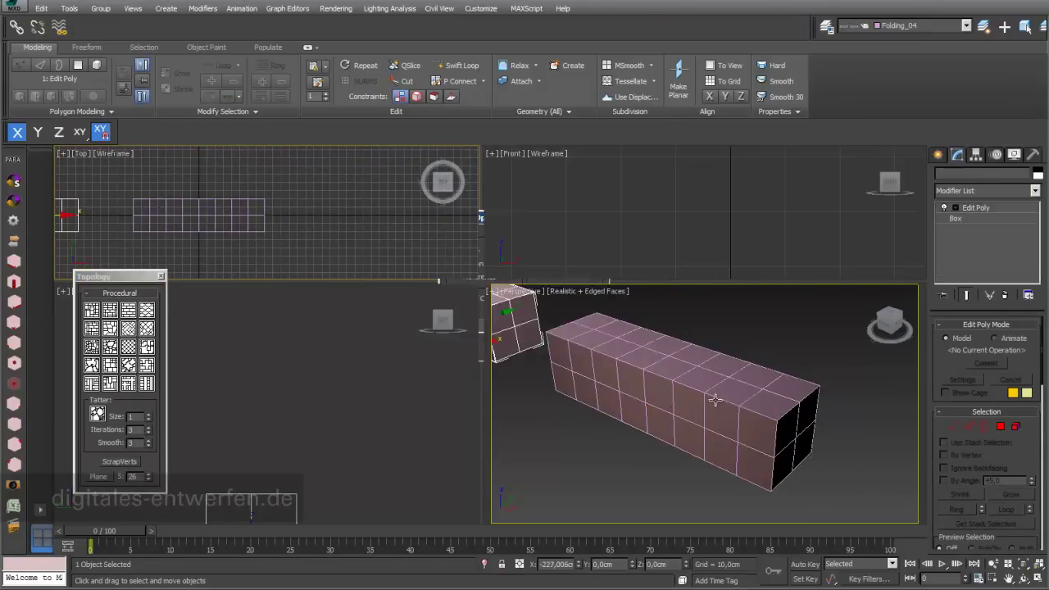
click(713, 400)
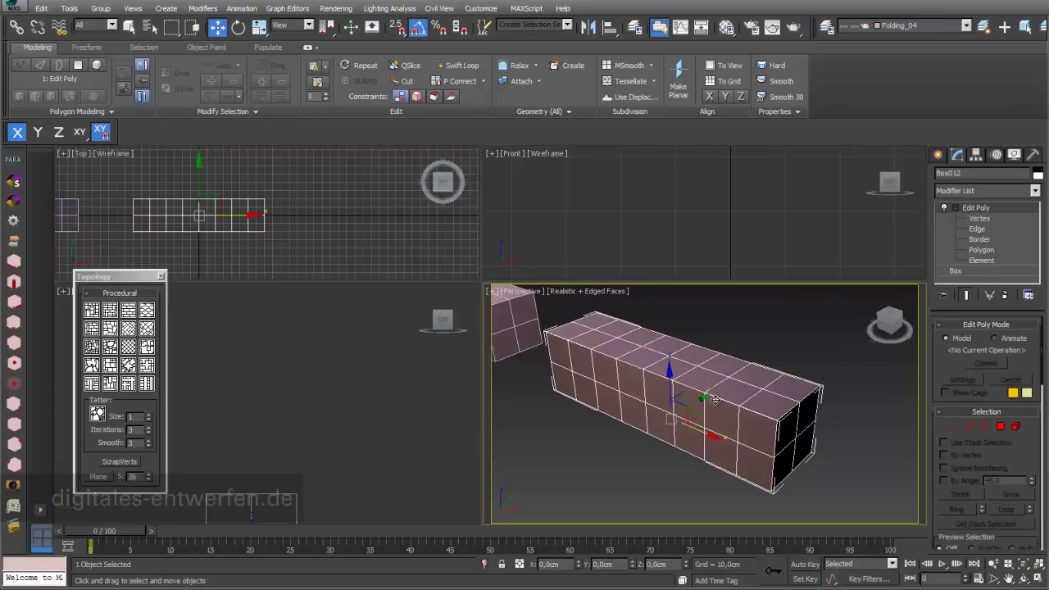
Step: Apply the Cross, then the Edgedirection topology patterns to the original box
drag(120, 277, 148, 227)
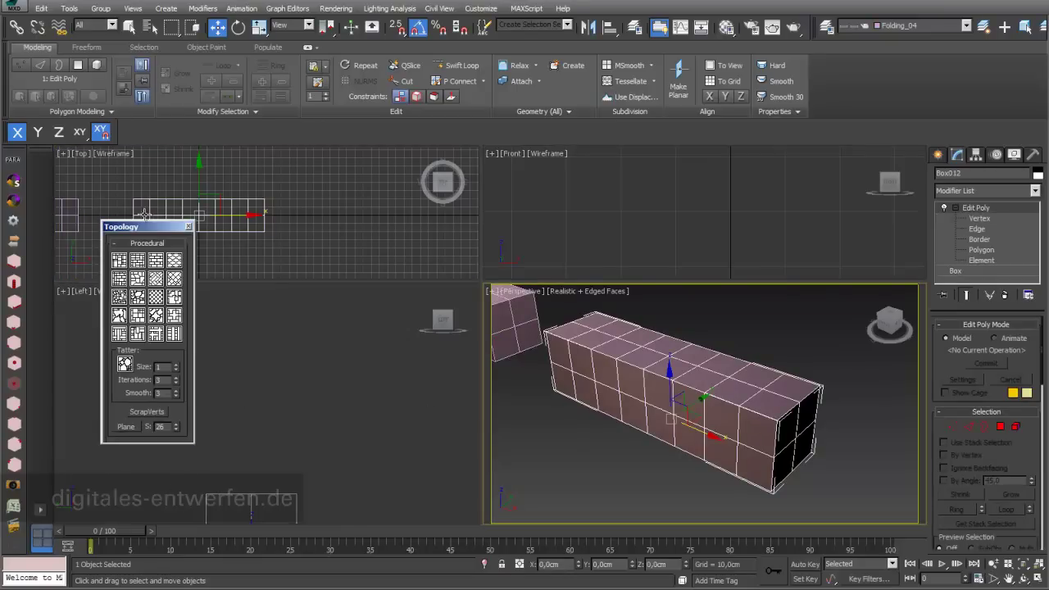
click(109, 112)
click(177, 322)
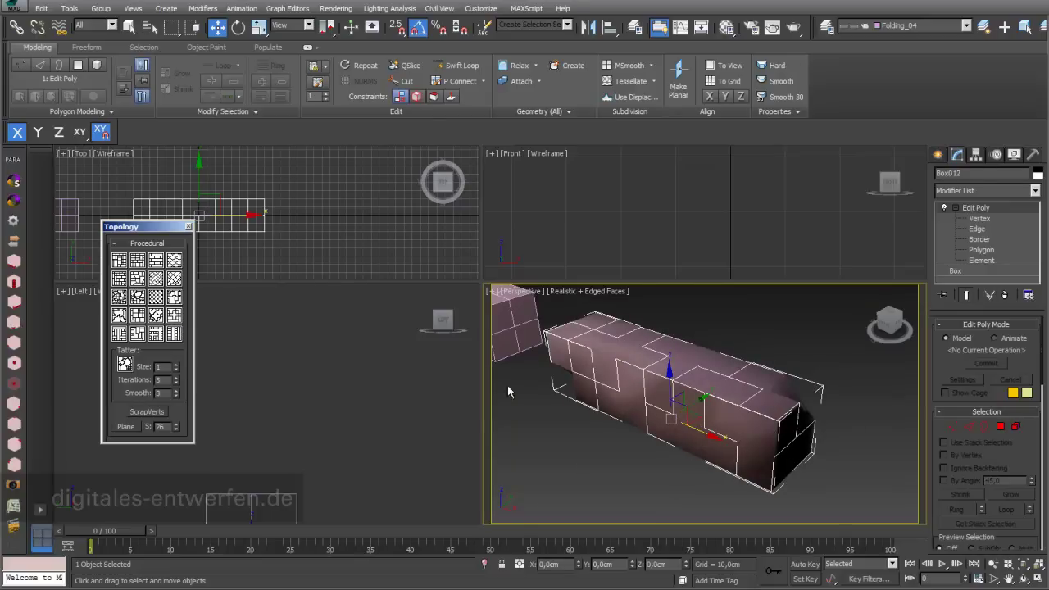
click(155, 298)
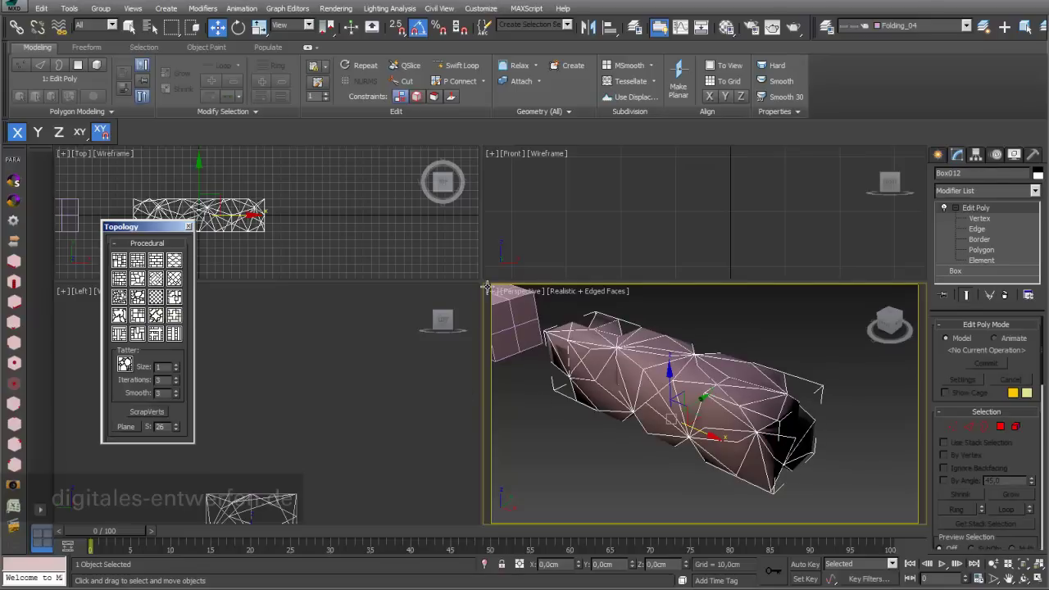
drag(482, 281, 335, 220)
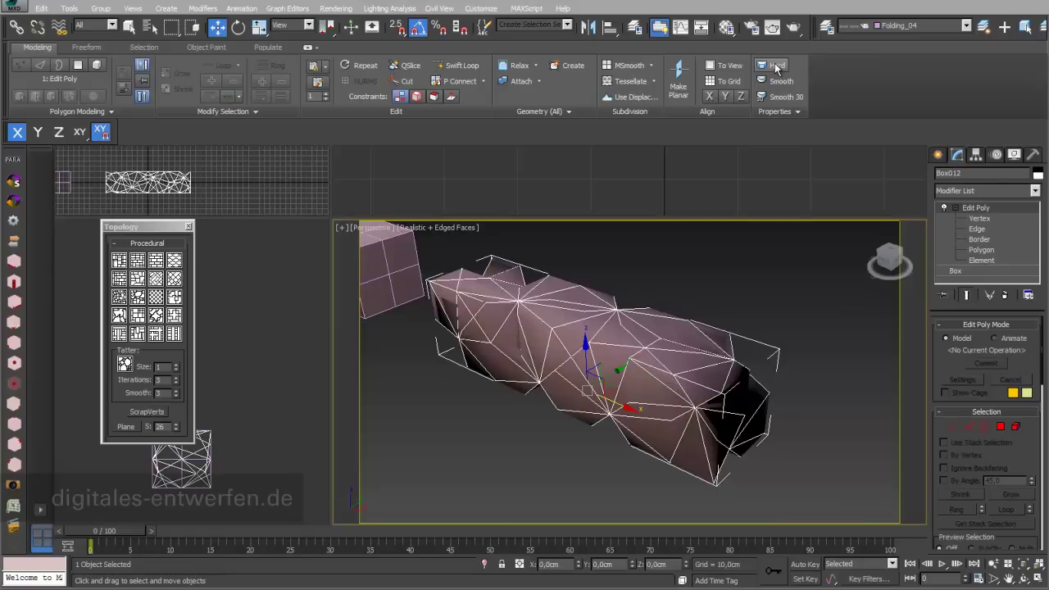
Step: Apply Hard faceted shading to the crumpled mesh, deselect it, and set Perspective to Shaded
click(776, 68)
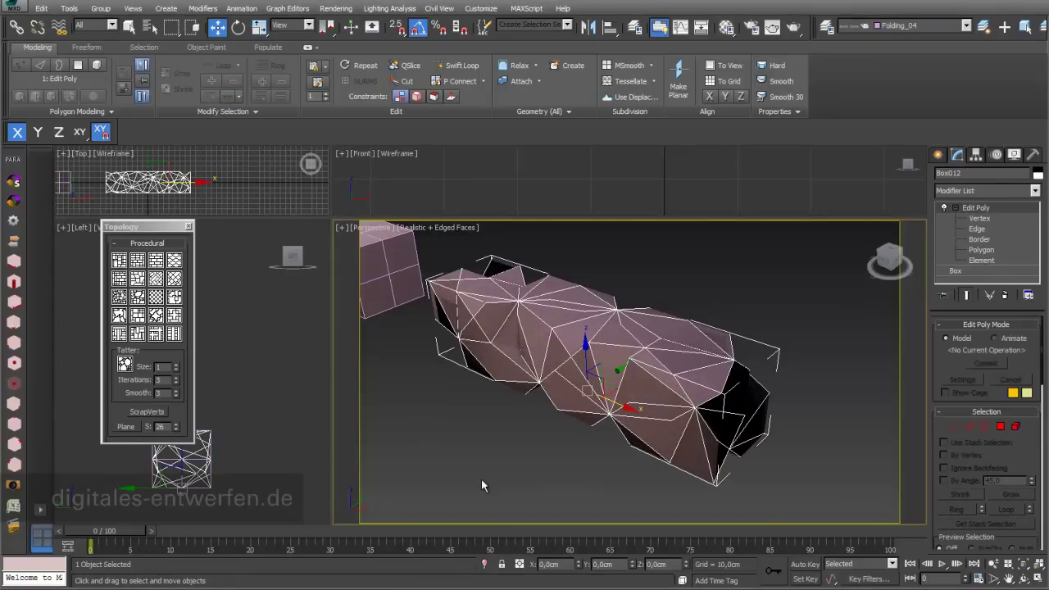
click(438, 224)
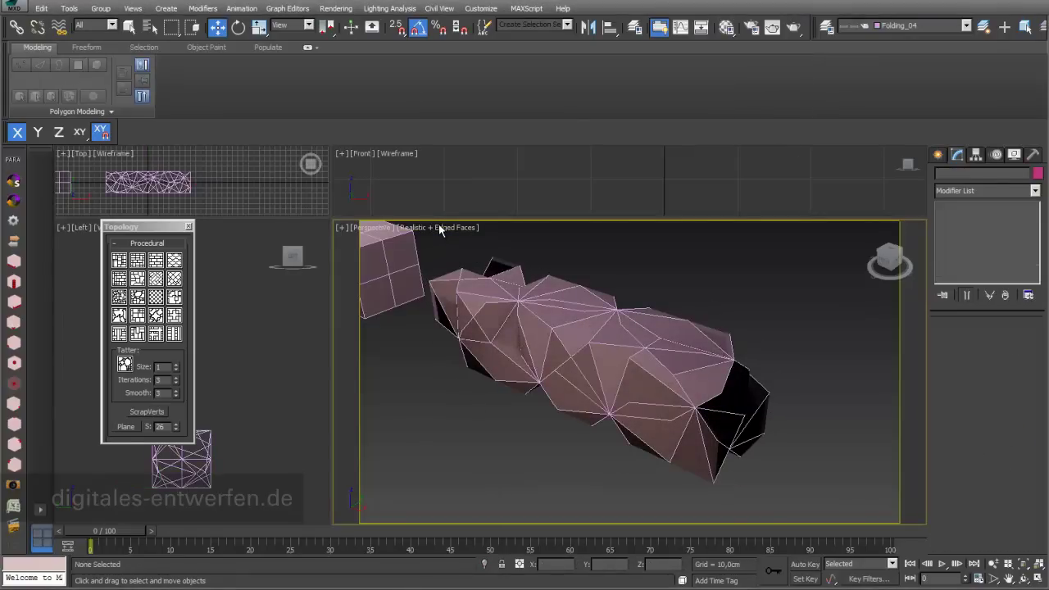
click(440, 228)
click(464, 252)
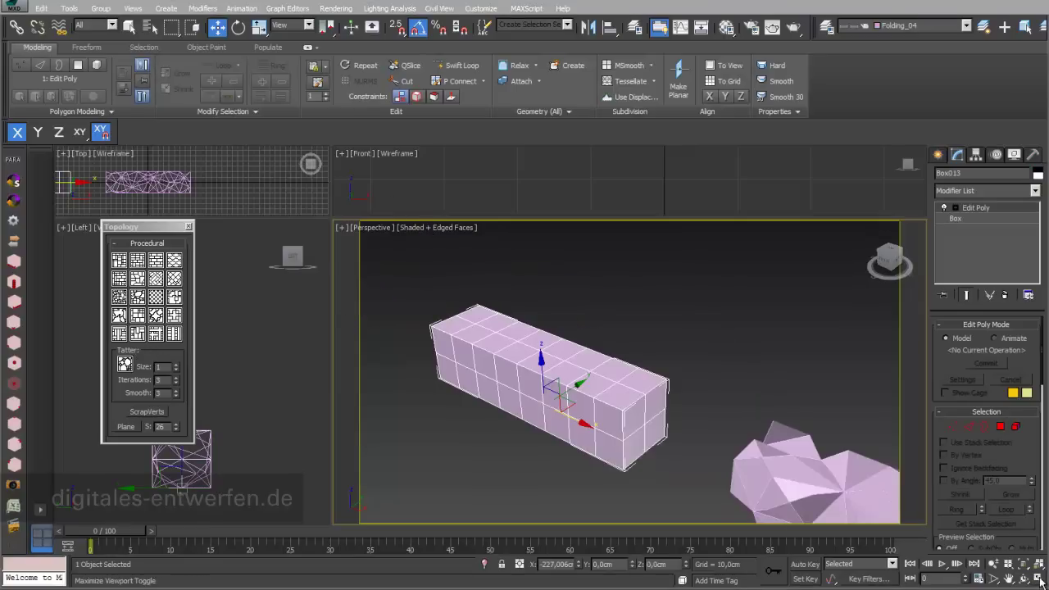
Step: Maximize the Perspective view with Alt+W and Shift-drag the plain box along Y to clone it
key(alt+w)
scroll(492, 303, down, 2)
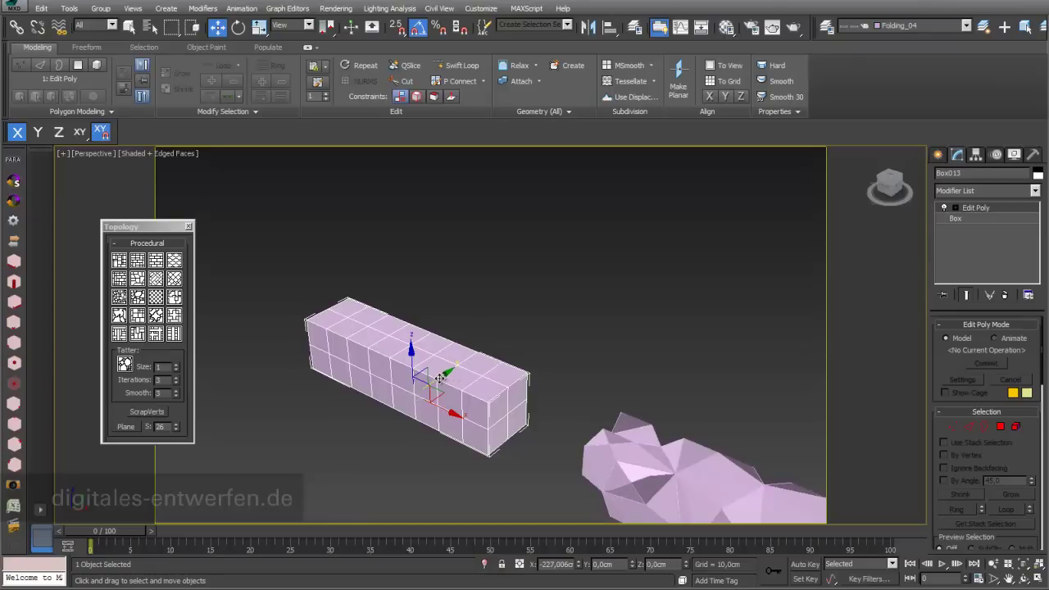
shift+drag(440, 378, 547, 302)
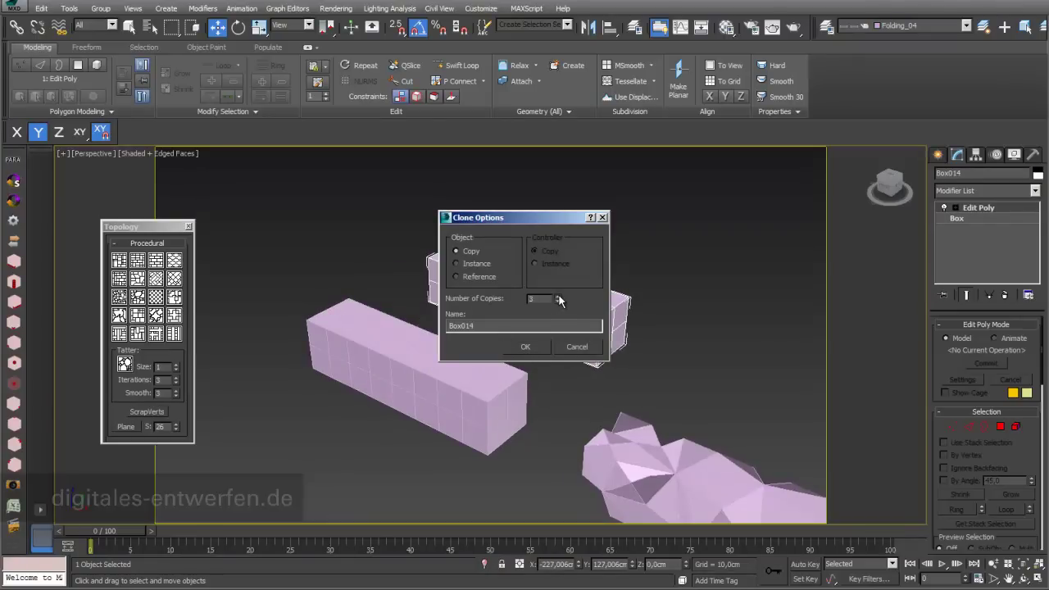
Step: Create the two box copies, then tessellate the front box using the Face type
click(532, 347)
click(498, 391)
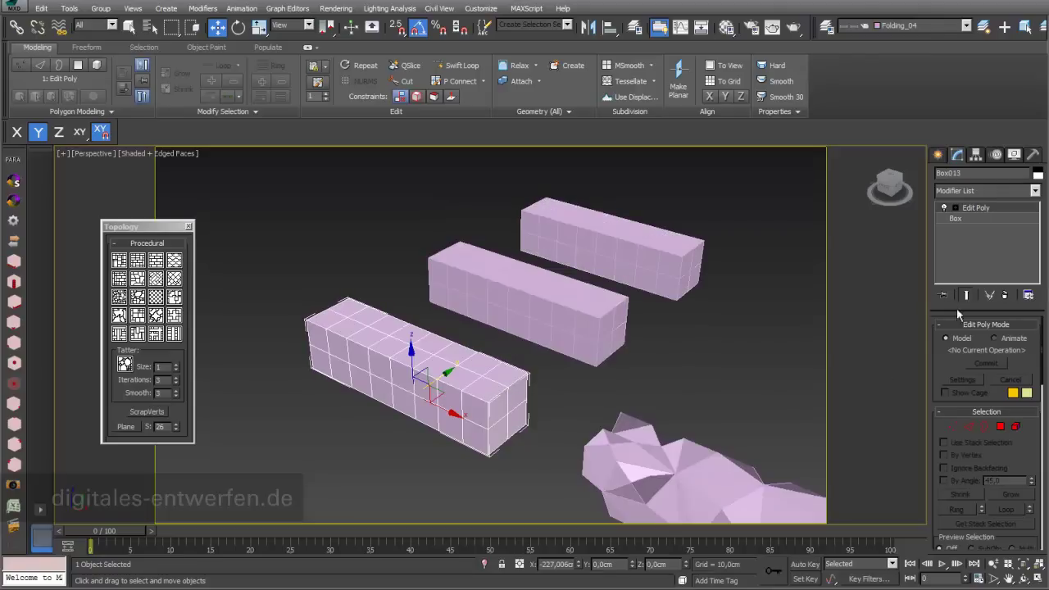
click(655, 82)
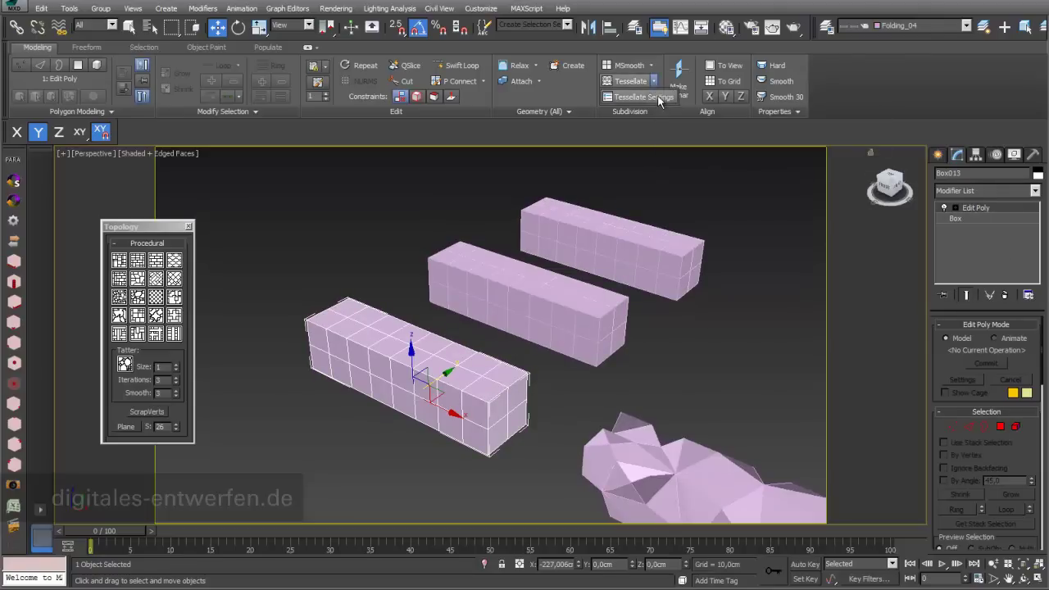
click(658, 97)
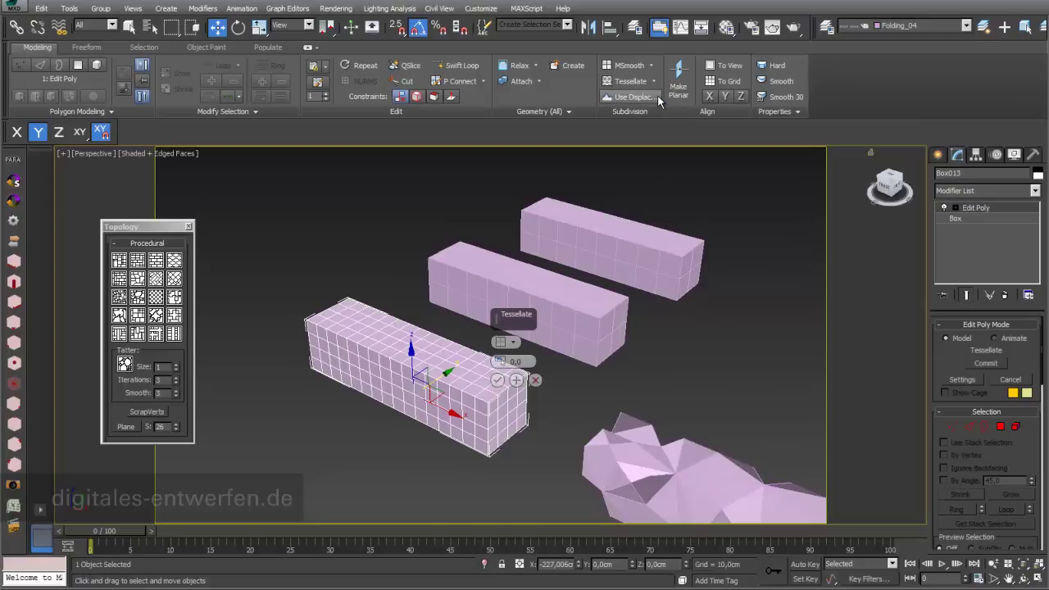
click(514, 345)
click(541, 364)
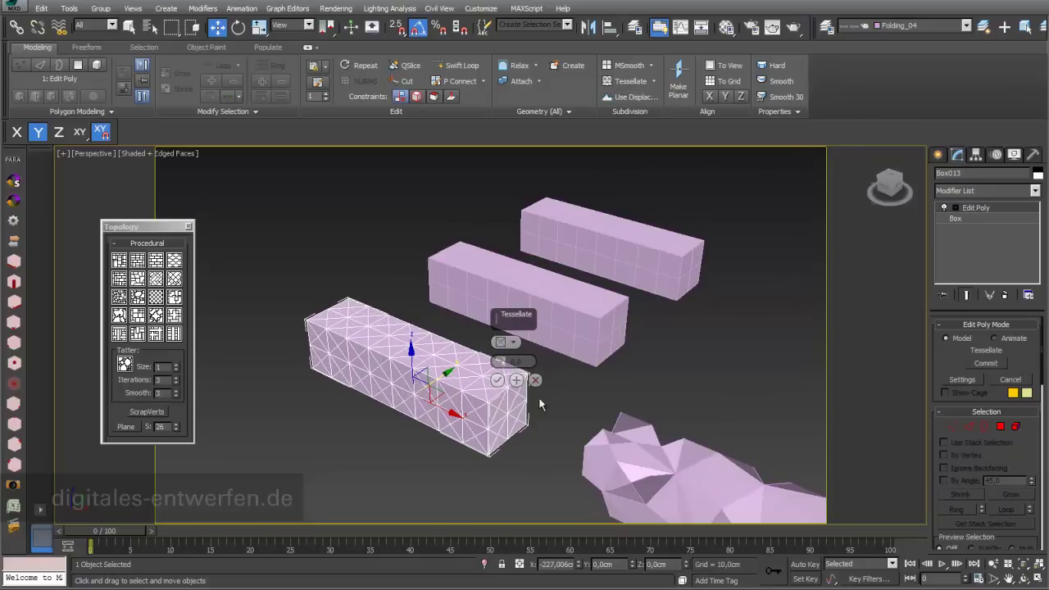
click(497, 381)
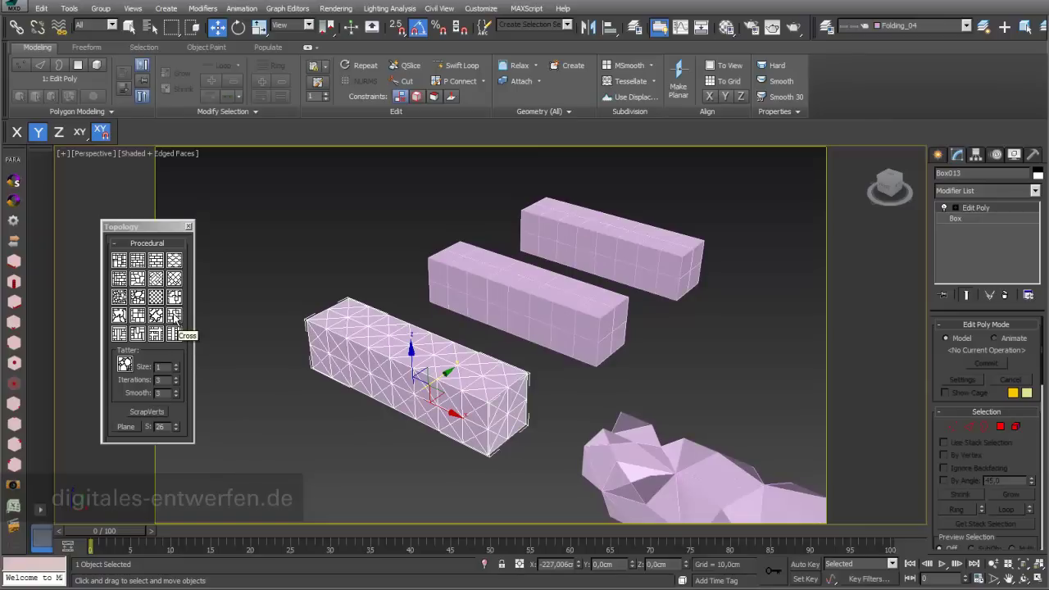
Step: Apply the Cross and then the Edgedirection topology patterns to the front box
click(175, 318)
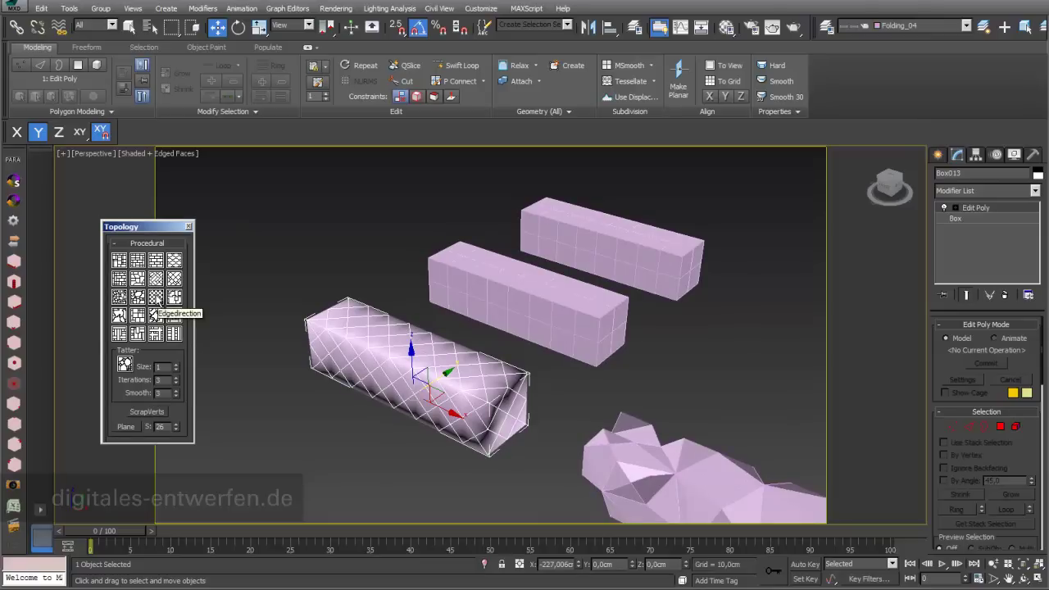
click(156, 298)
scroll(492, 373, up, 3)
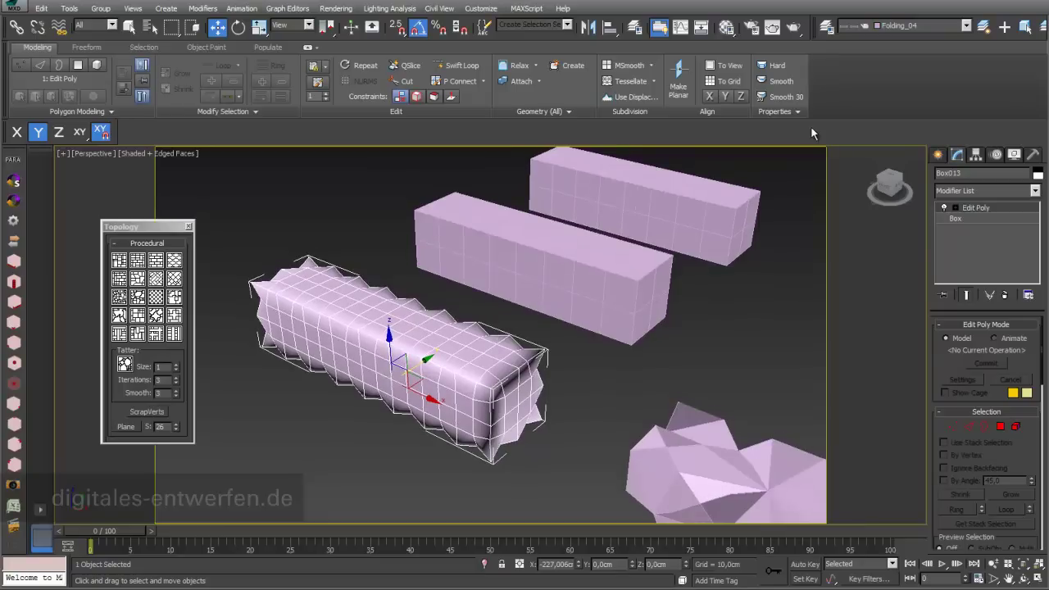
Step: Give the front box Hard shading, enter Polygon level and randomly deselect a share of polygons
click(779, 70)
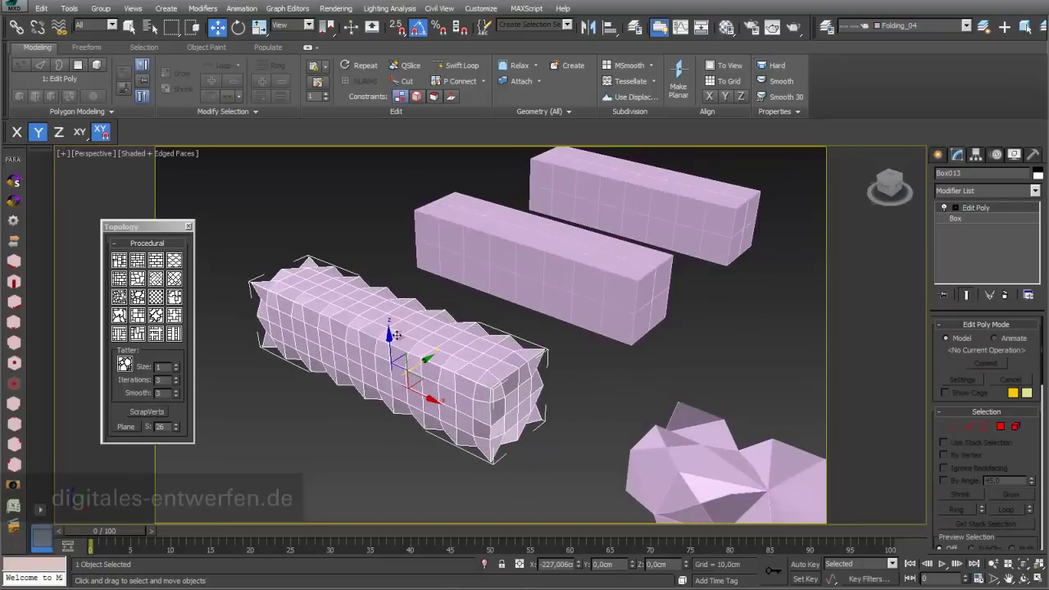
click(956, 209)
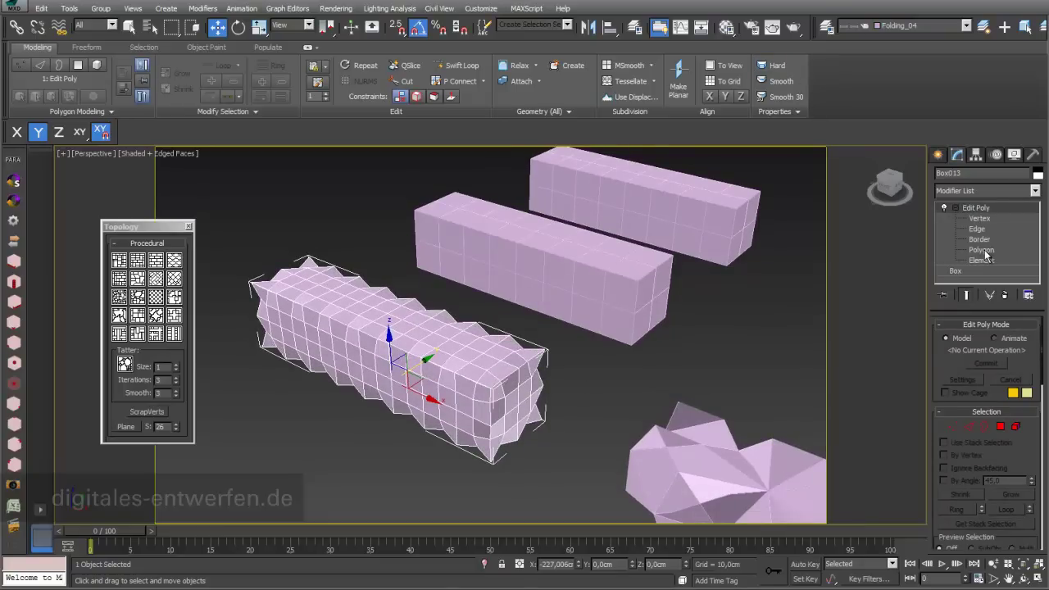
click(983, 251)
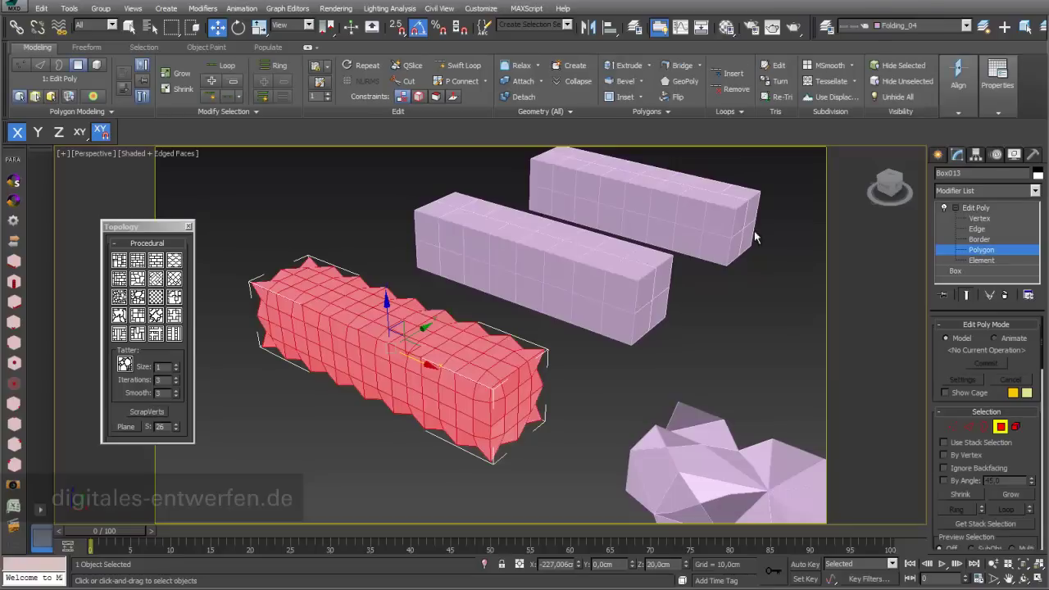
click(143, 46)
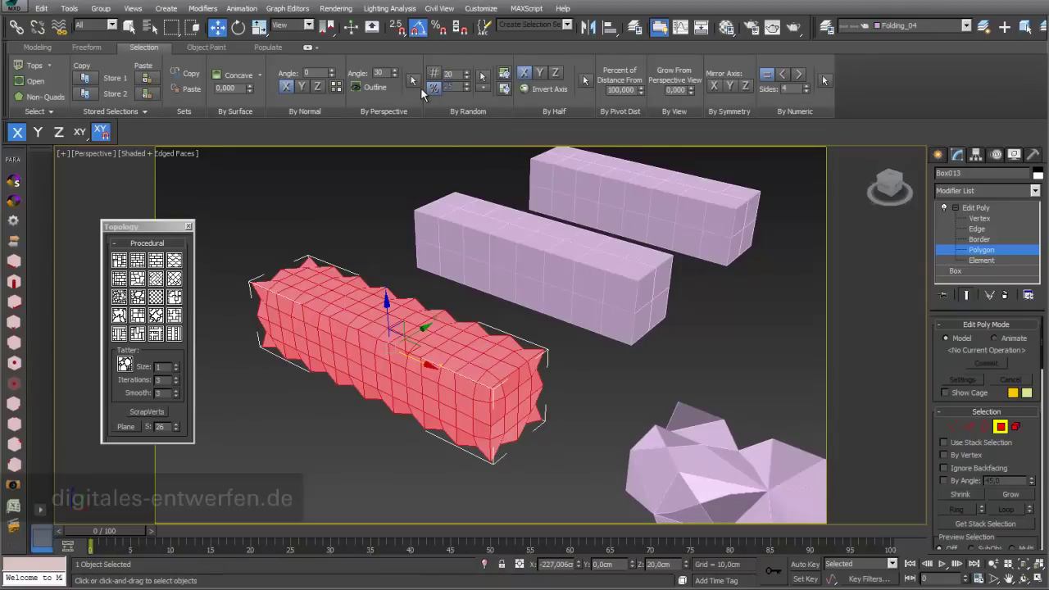
click(483, 78)
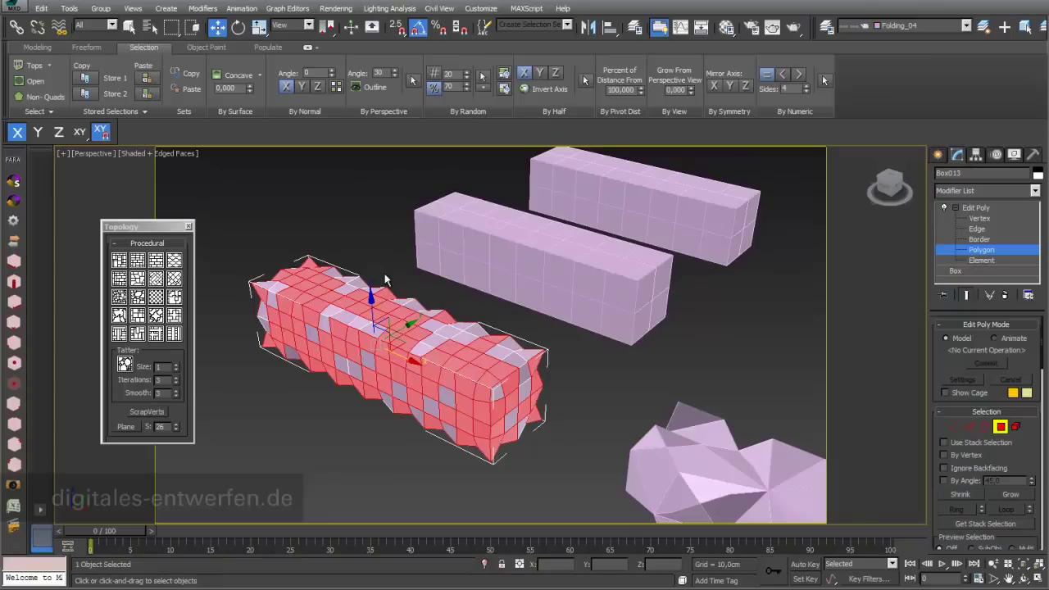
Step: Apply the Holes pattern to the left half, then rebuild the right half with procedural topology
click(138, 300)
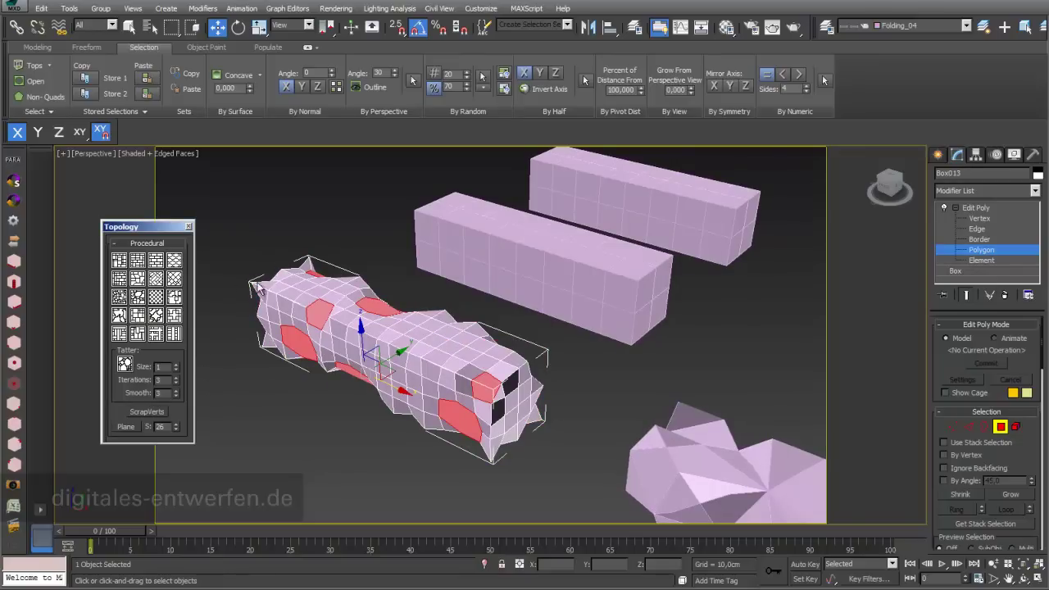
drag(230, 217, 380, 447)
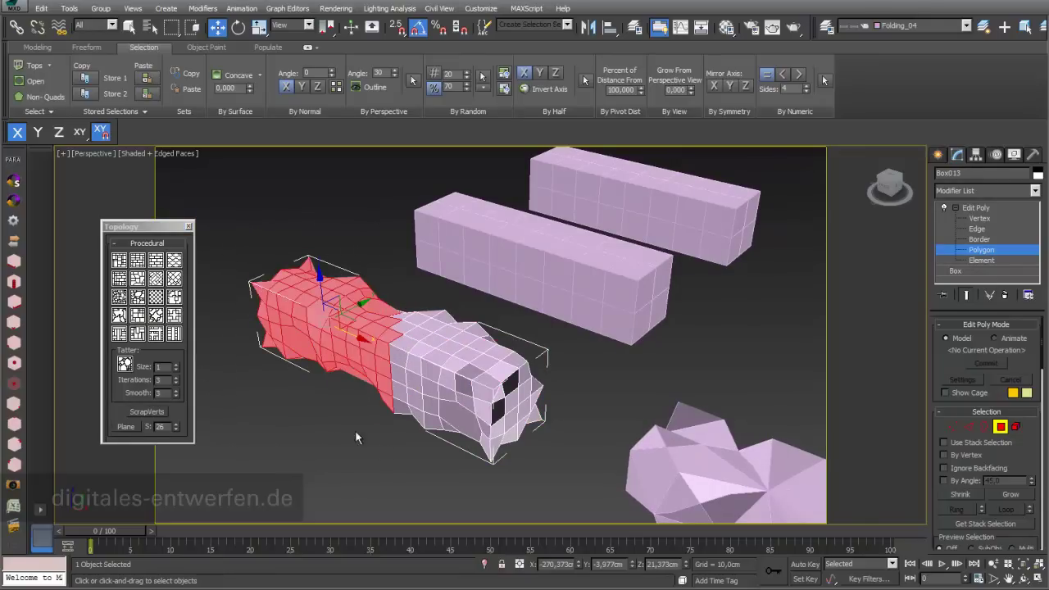
click(137, 301)
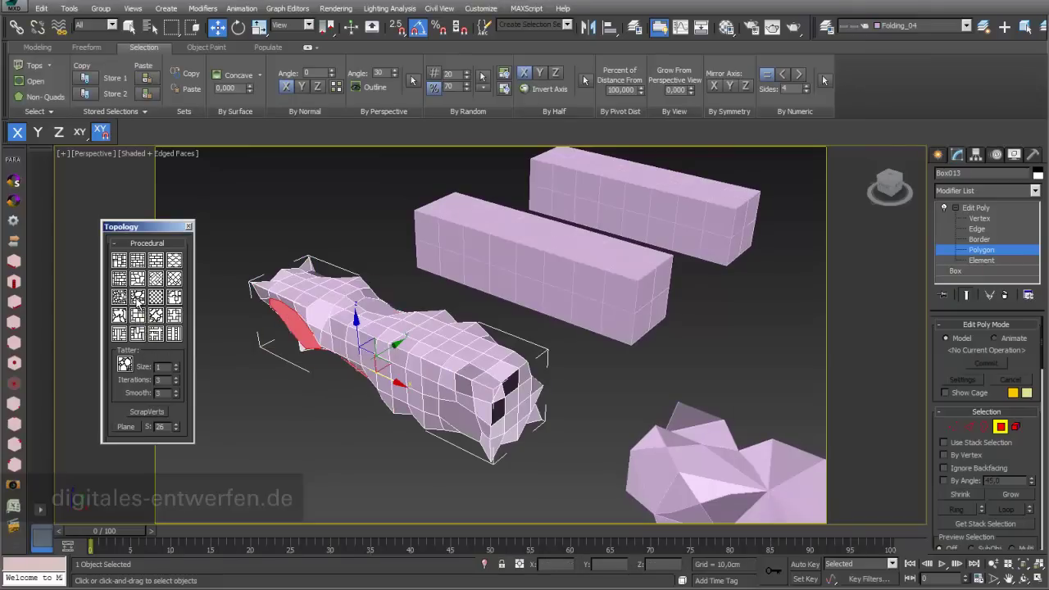
click(137, 300)
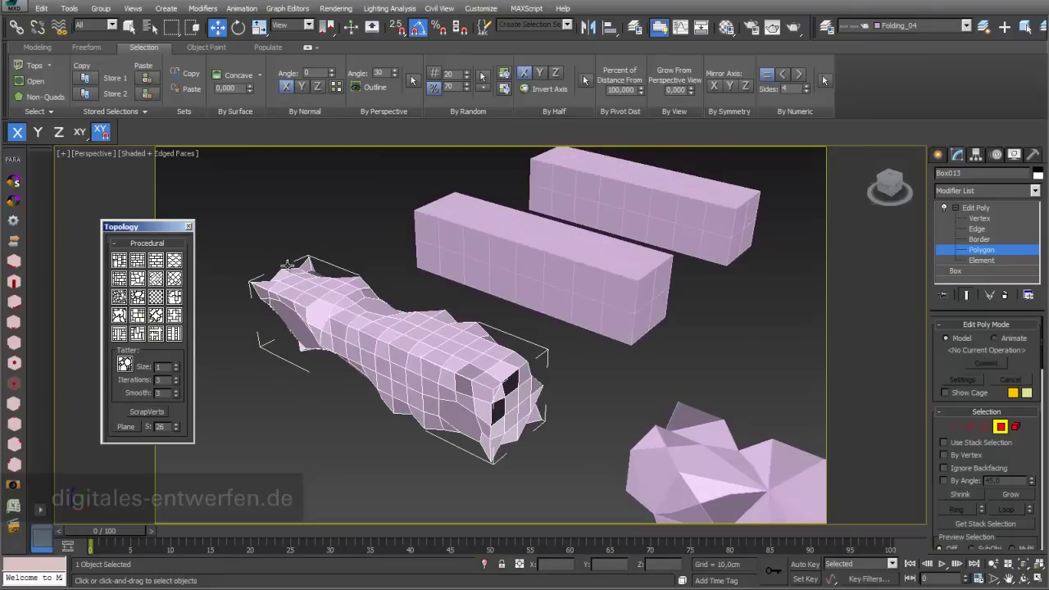
drag(289, 271, 378, 334)
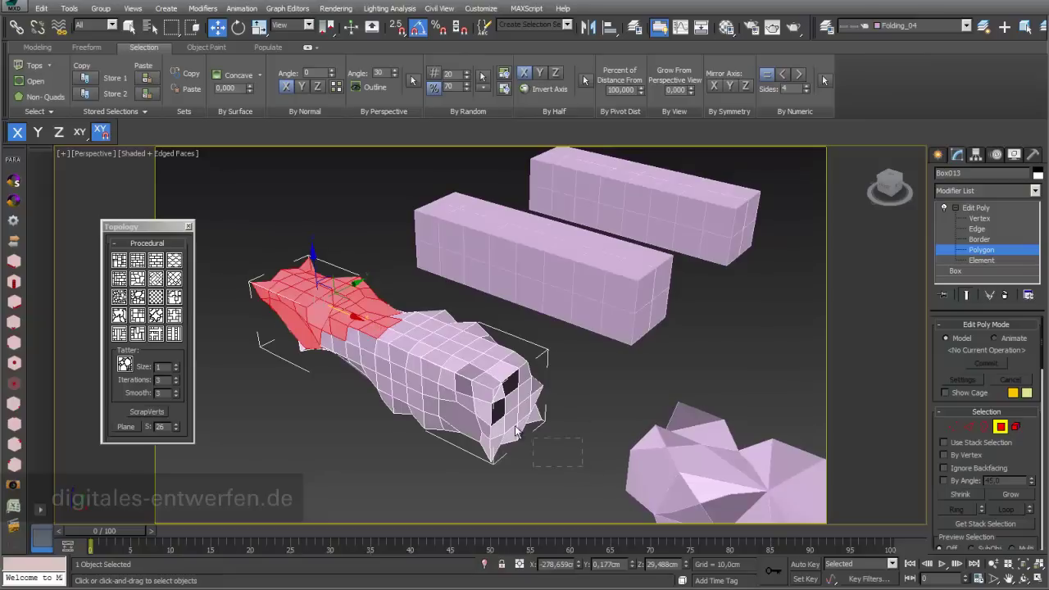
drag(515, 425, 381, 313)
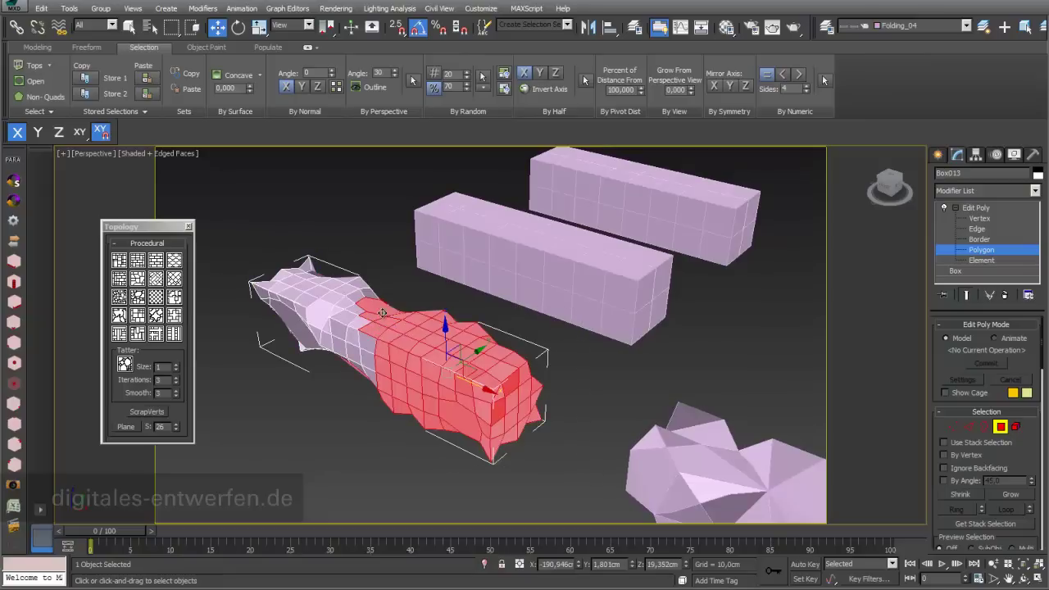
click(120, 316)
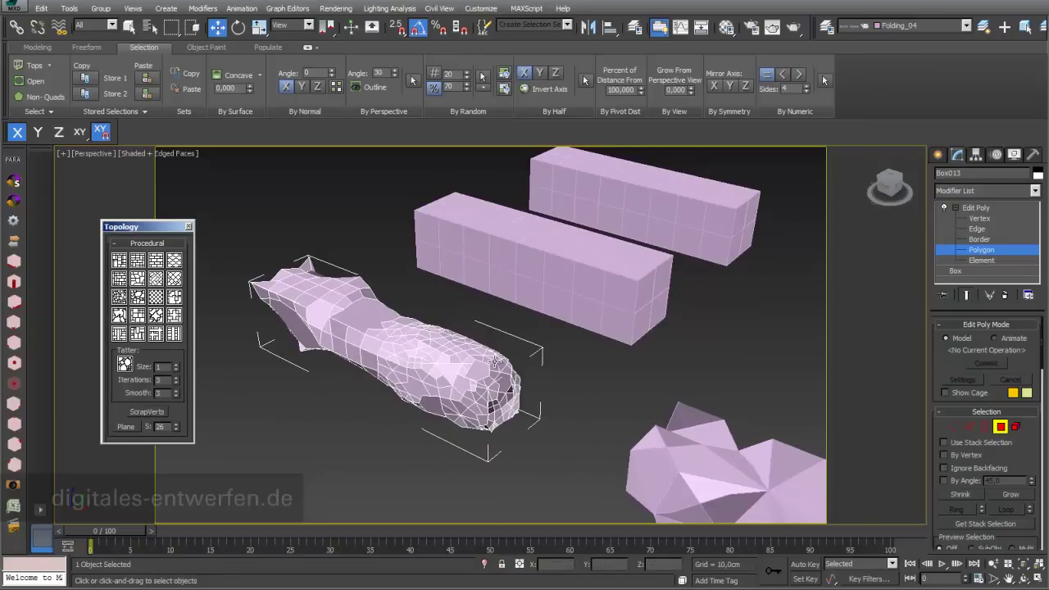
Step: Exit Polygon level and set the new box's Width Segments to 5
click(976, 208)
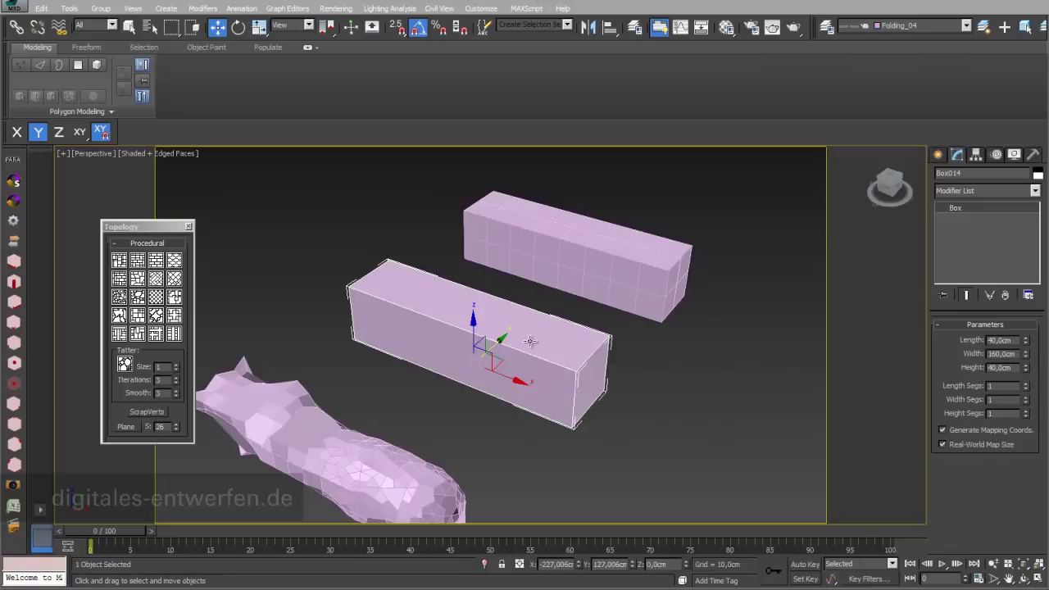
scroll(530, 342, up, 2)
middle_drag(531, 341, 589, 358)
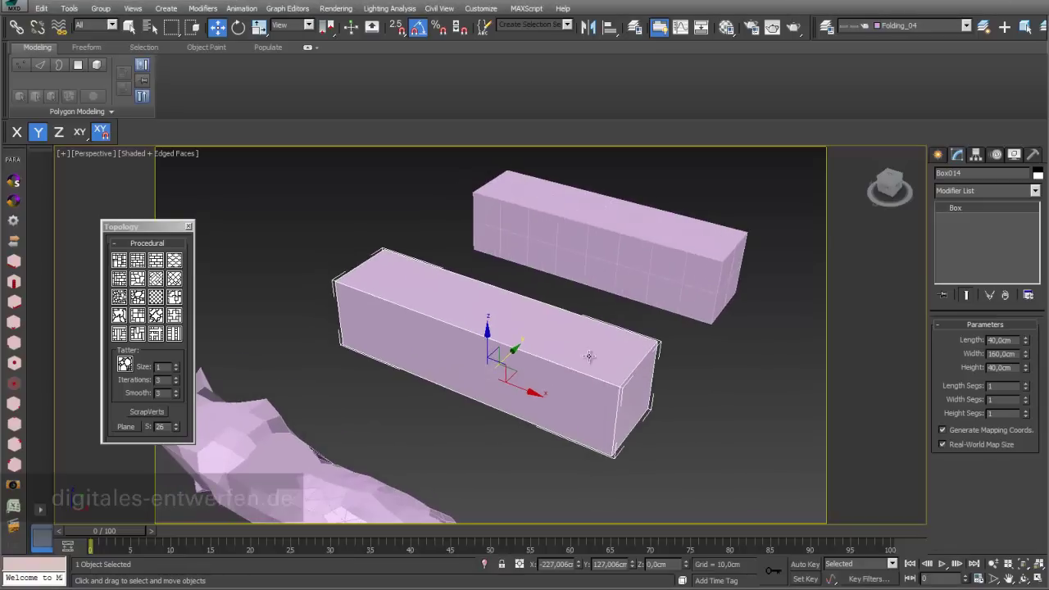
click(1025, 396)
click(1026, 397)
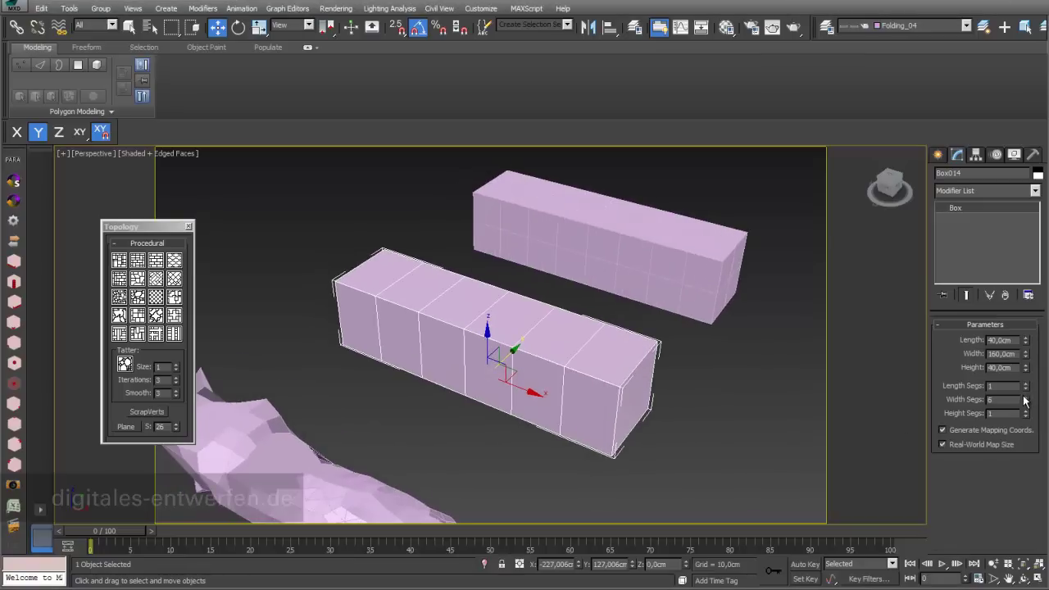
click(1026, 401)
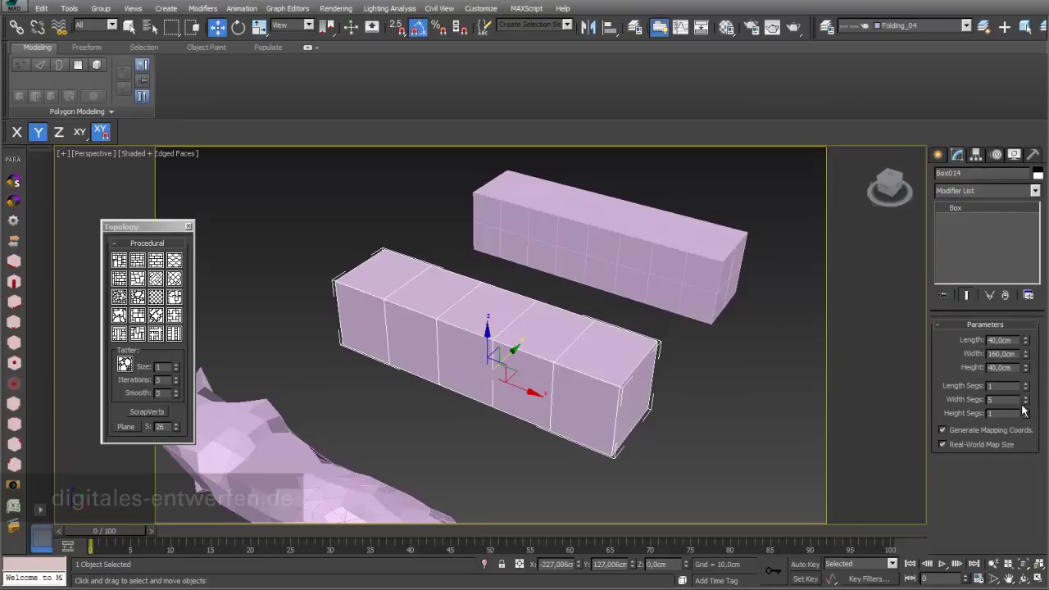
Step: Add a Tessellate modifier set to Faces, Face-Center, with 1 iteration
click(1035, 190)
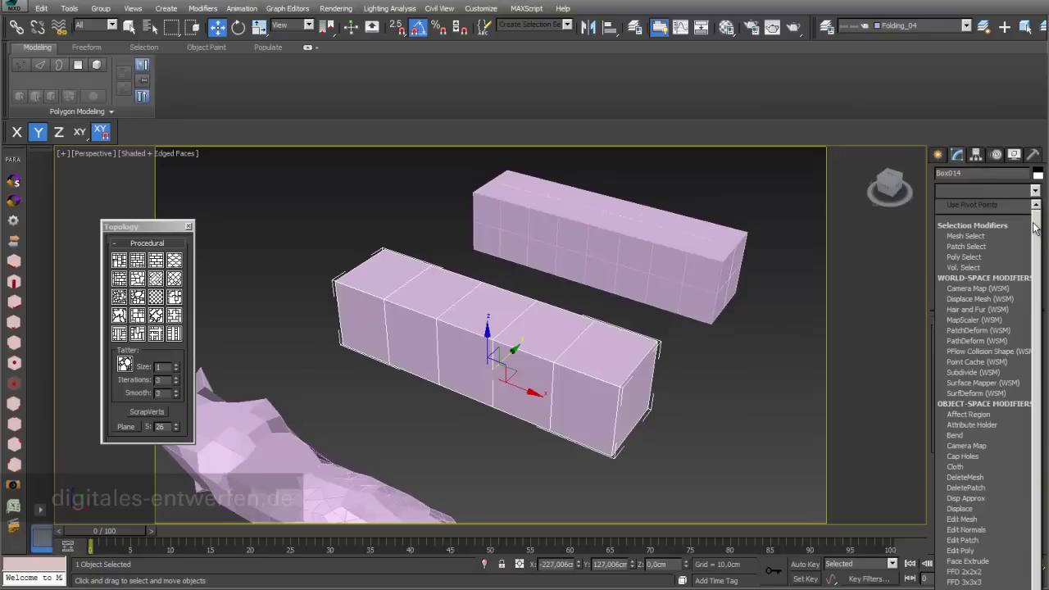
drag(1038, 231, 1045, 524)
click(996, 574)
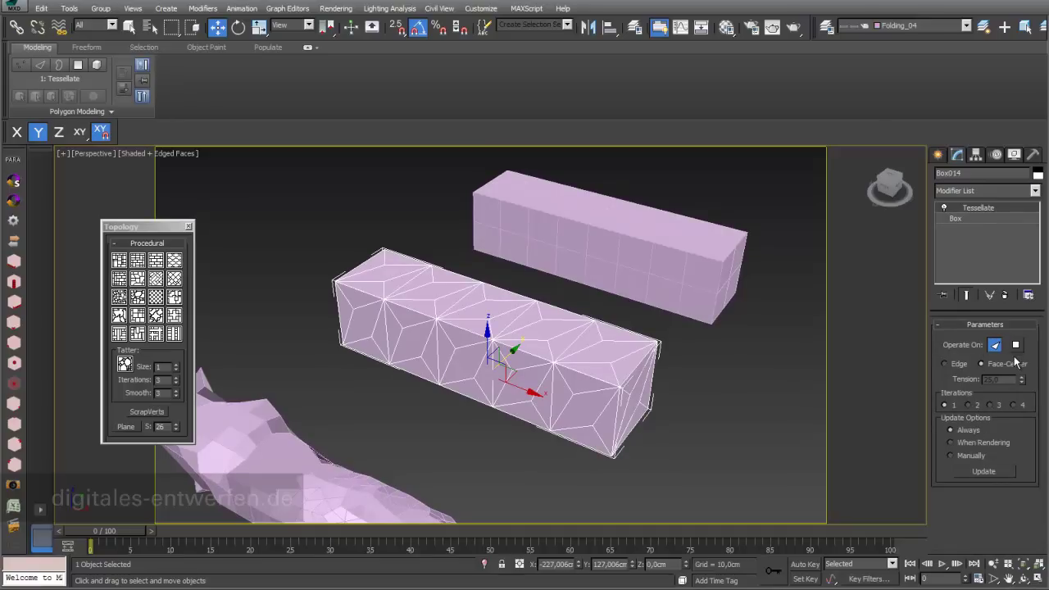
click(946, 365)
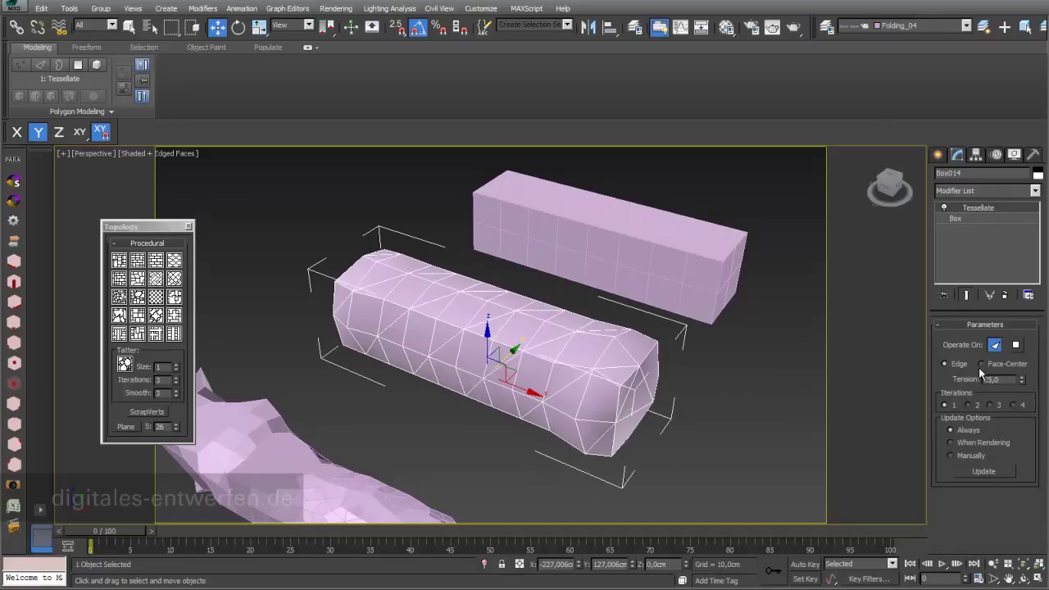
click(982, 365)
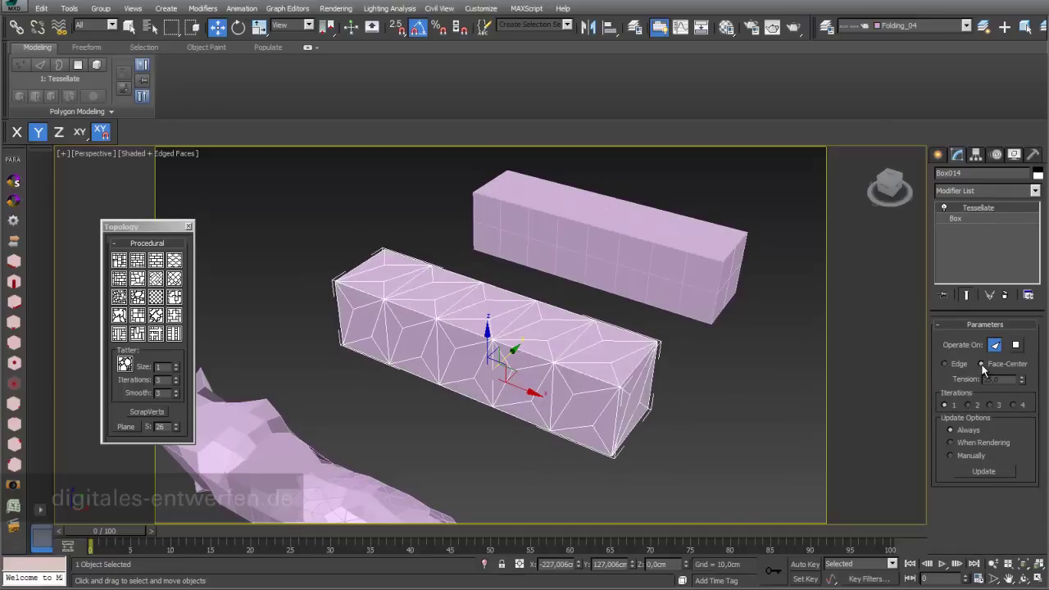
click(972, 406)
click(991, 406)
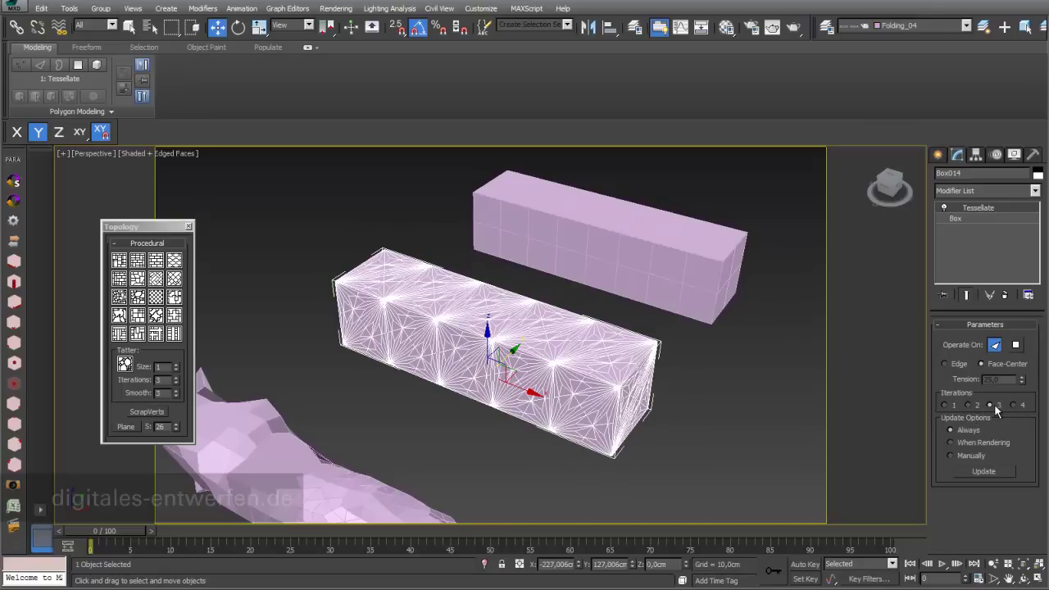
click(1014, 405)
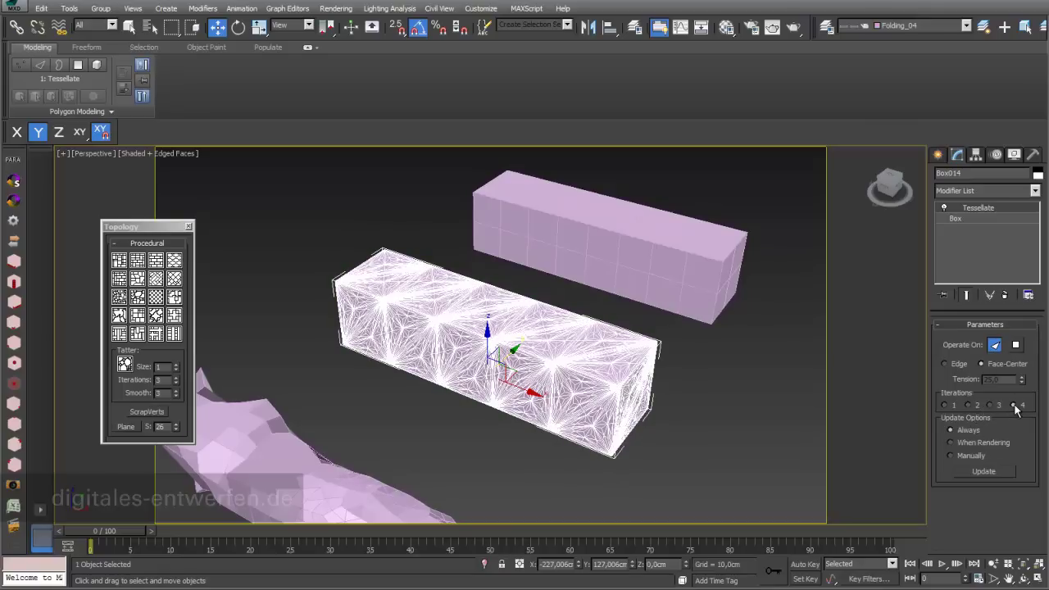
click(968, 405)
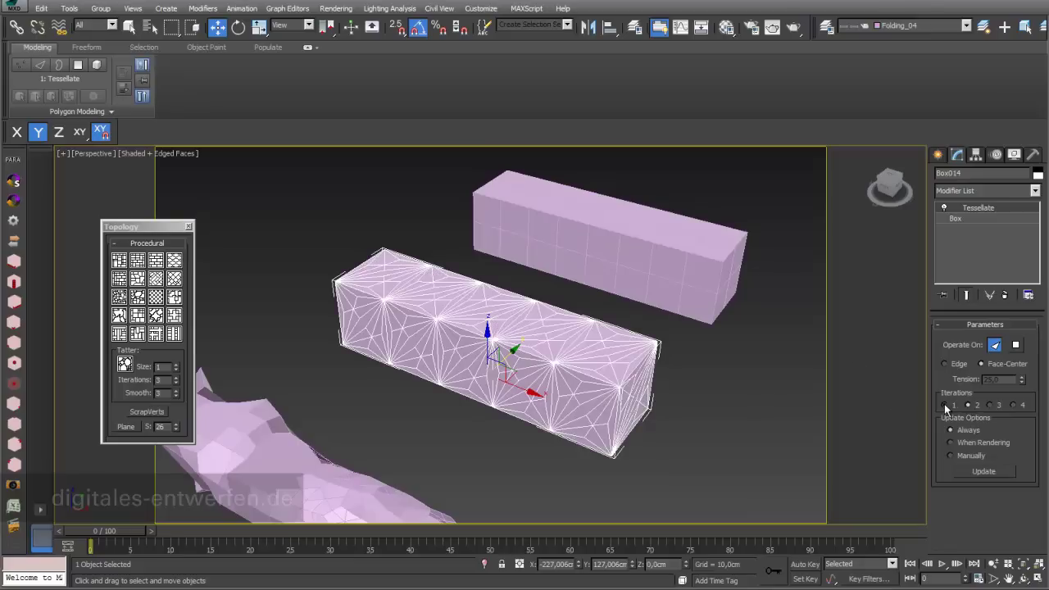
click(946, 406)
click(1017, 345)
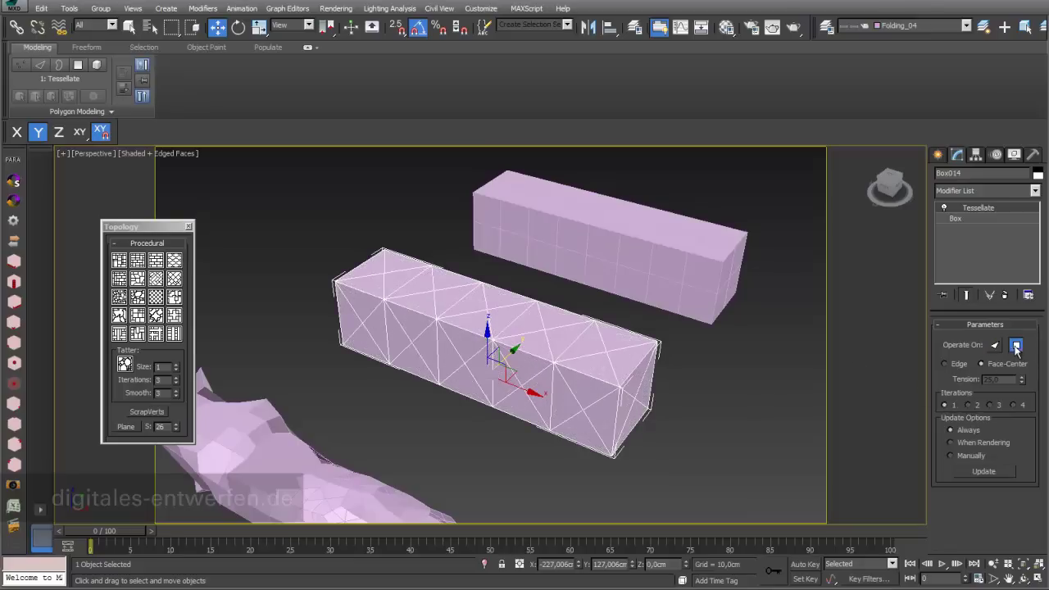
click(994, 345)
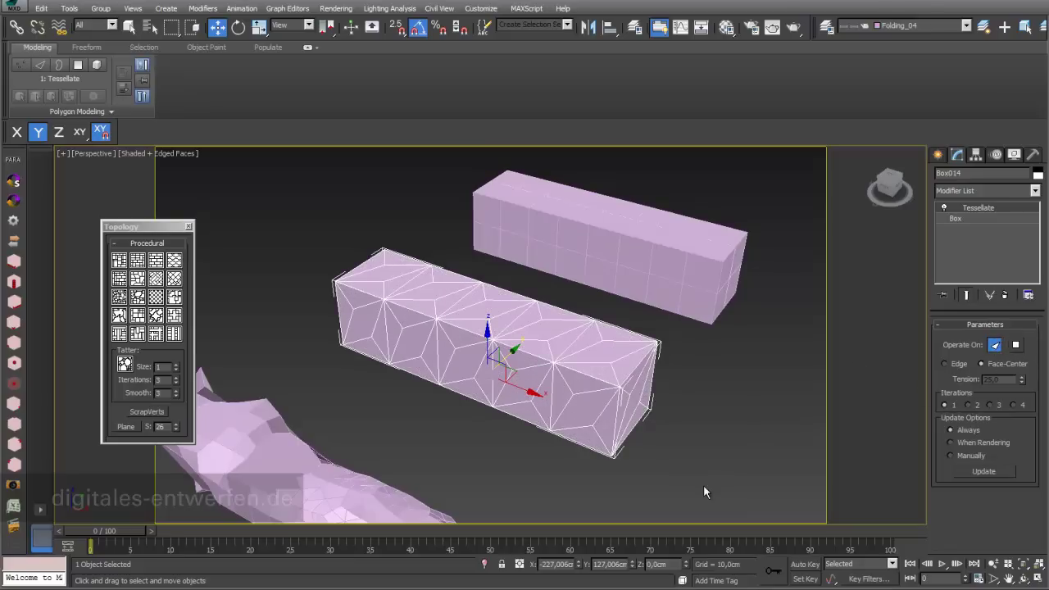
Step: Add an Edit Poly modifier above Tessellate and re-mesh the box with Edgedirection topology
drag(154, 227, 164, 207)
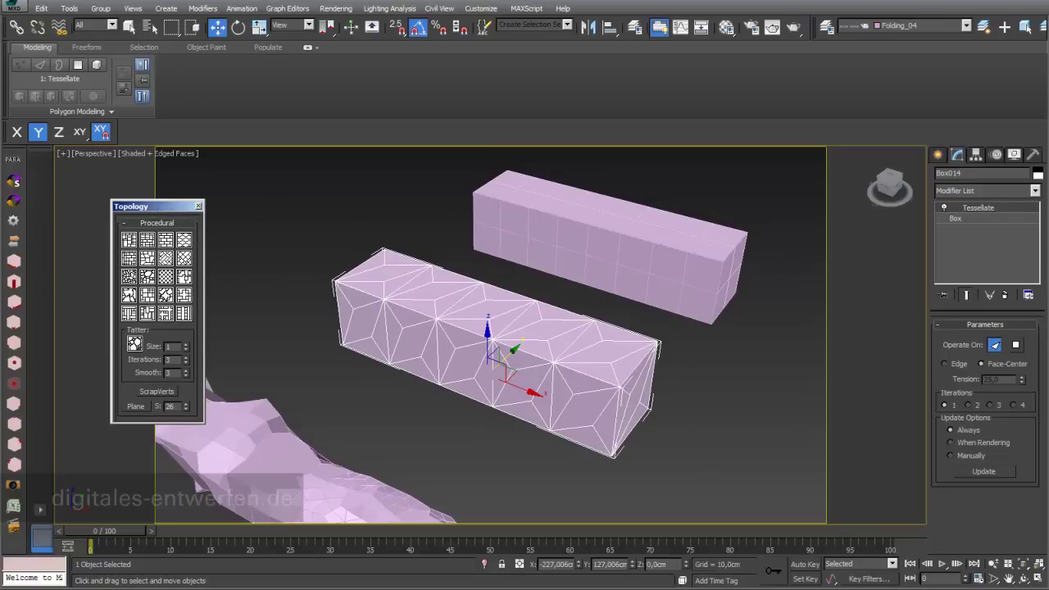
click(1034, 190)
scroll(1036, 232, down, 4)
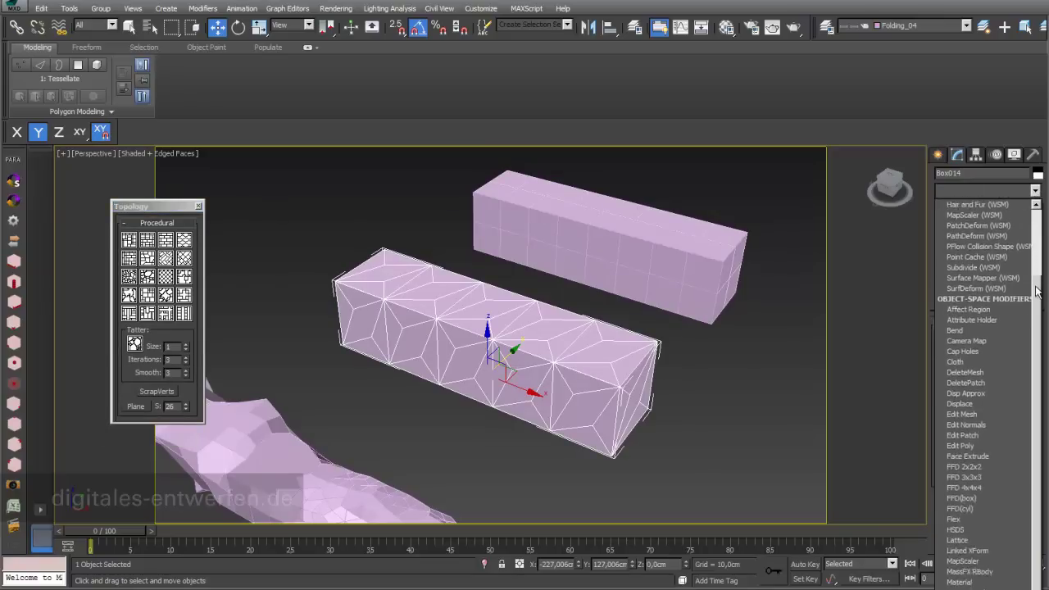
click(998, 433)
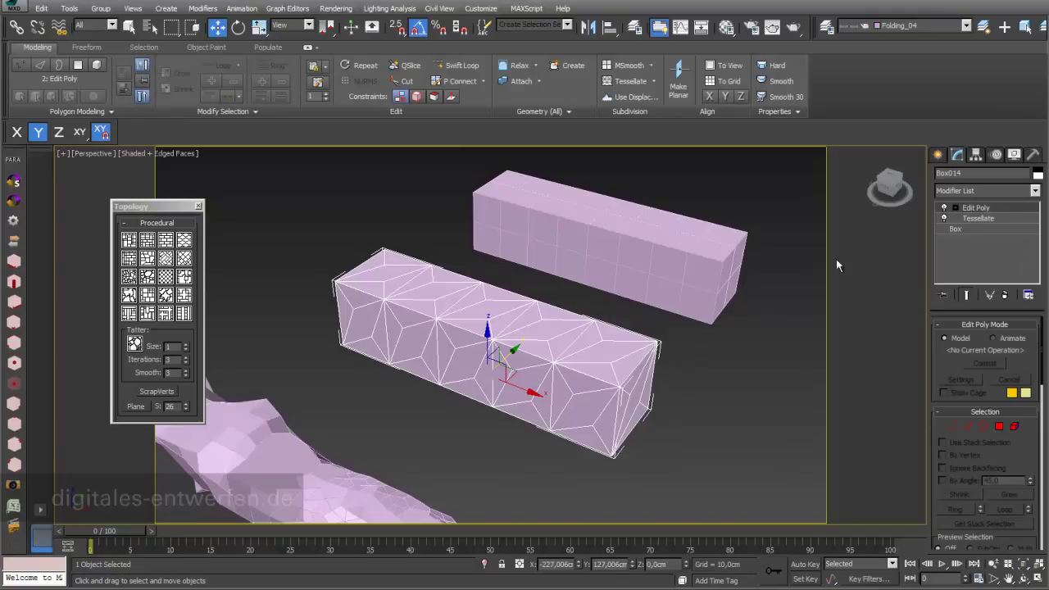
click(166, 279)
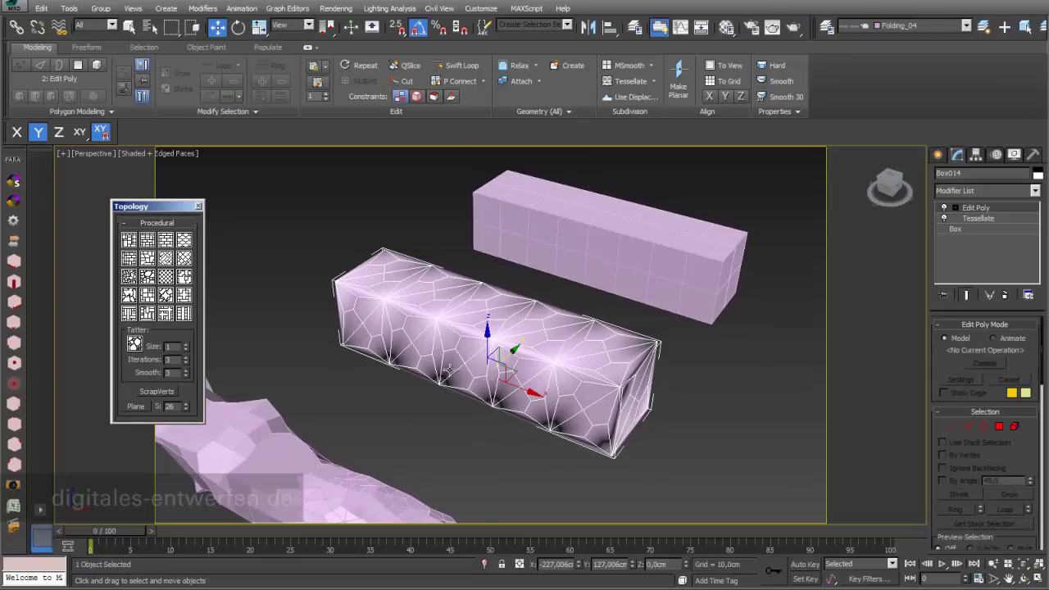
Step: Give the tessellated box Hard flat-shaded facets and reframe the view around the boxes
click(777, 71)
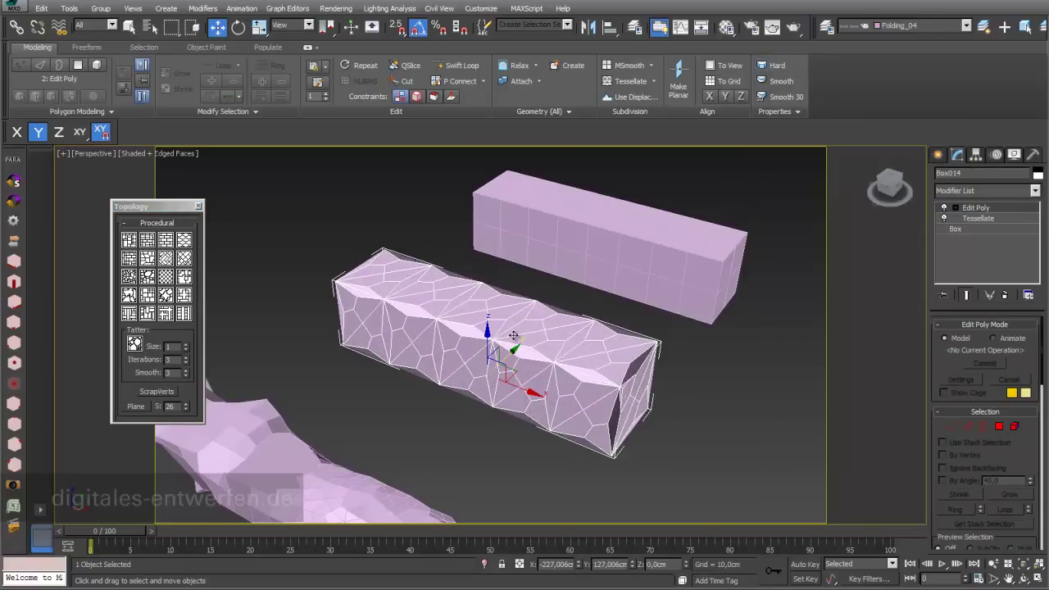
alt+middle_drag(515, 338, 519, 328)
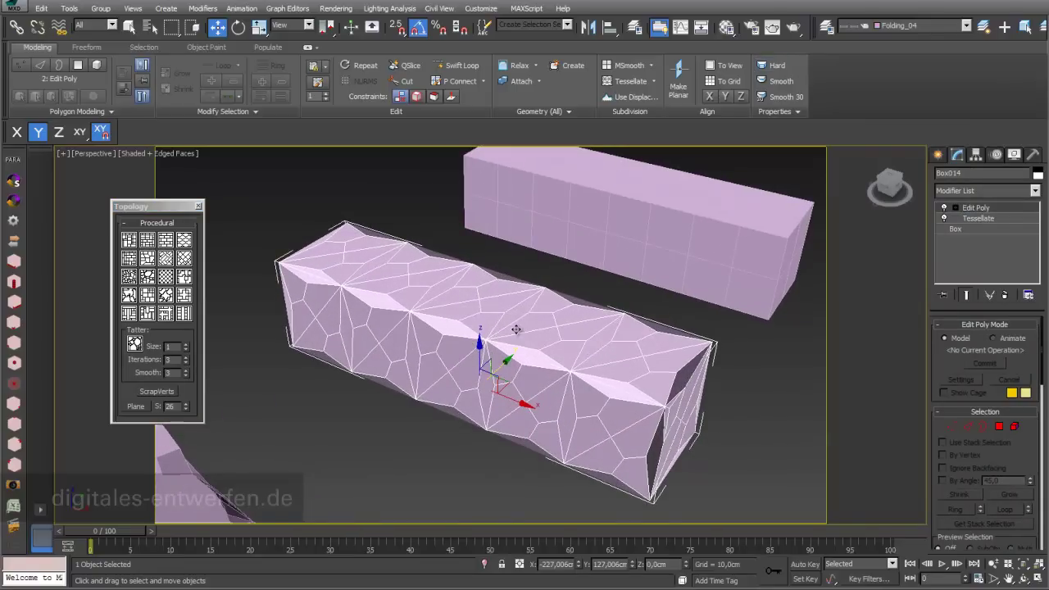
click(768, 506)
click(613, 428)
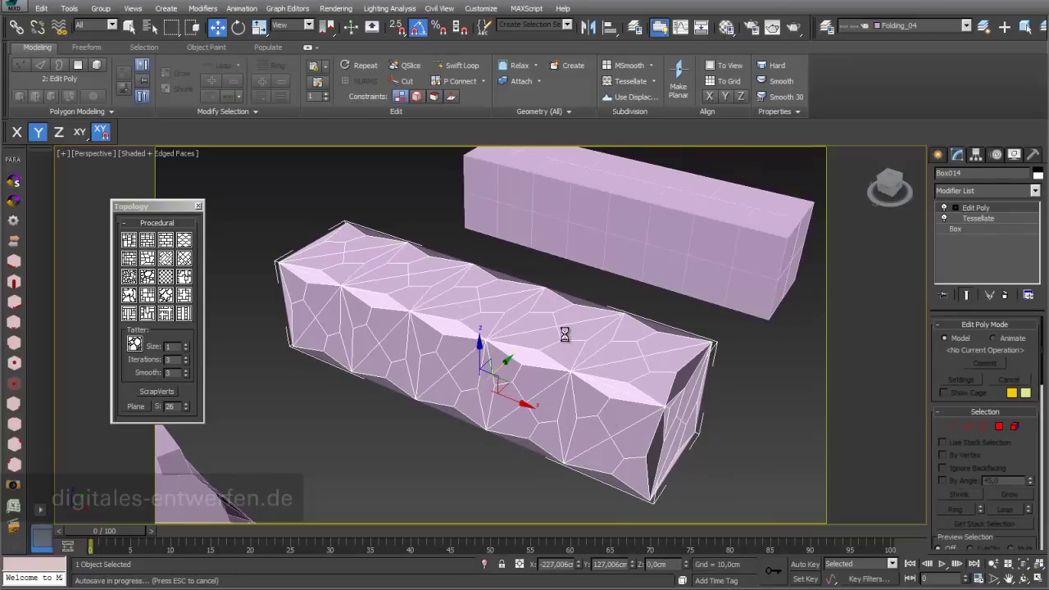
scroll(562, 333, down, 2)
middle_drag(534, 300, 395, 283)
scroll(395, 283, down, 3)
middle_drag(637, 252, 578, 182)
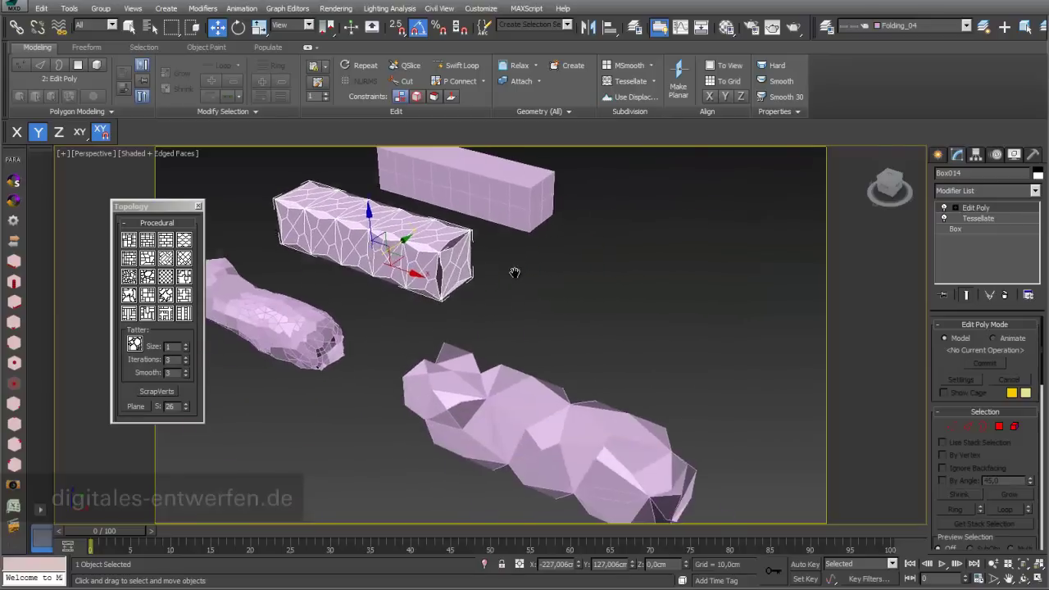
scroll(645, 277, down, 1)
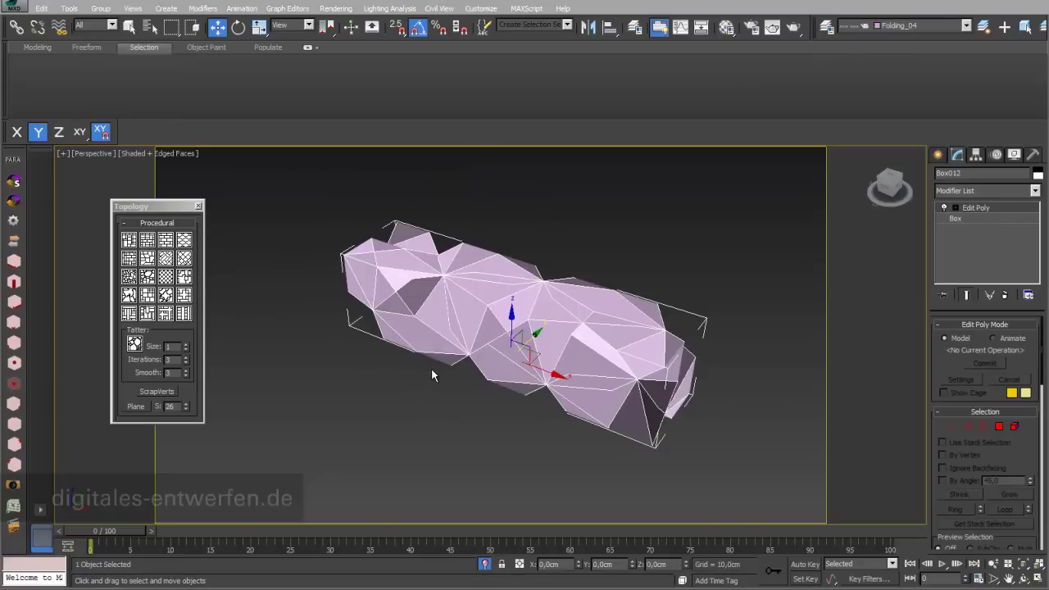
Step: Orbit the view around the crumpled faceted Box012 to inspect it, then return to Select and Move
click(1023, 577)
drag(553, 386, 532, 379)
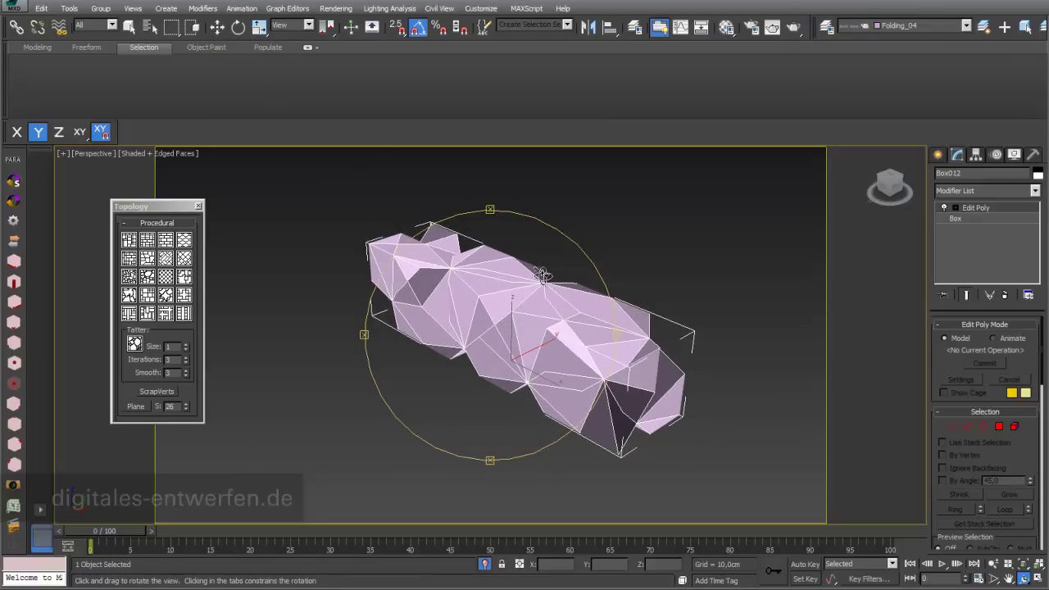
click(217, 27)
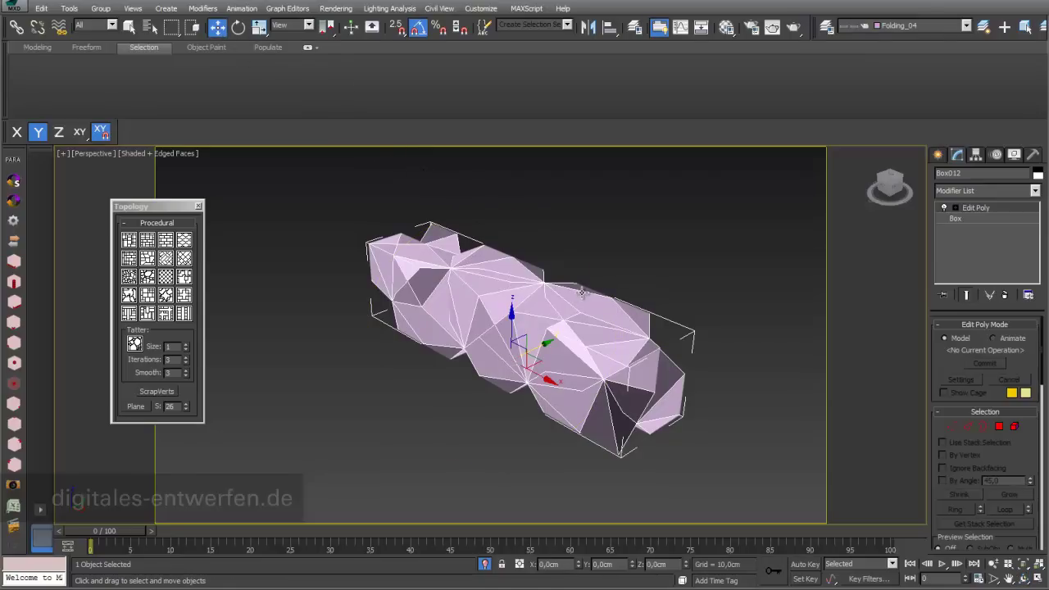
Step: Add a second Edit Poly modifier to Box012 and rename it EP_Windows
click(1037, 191)
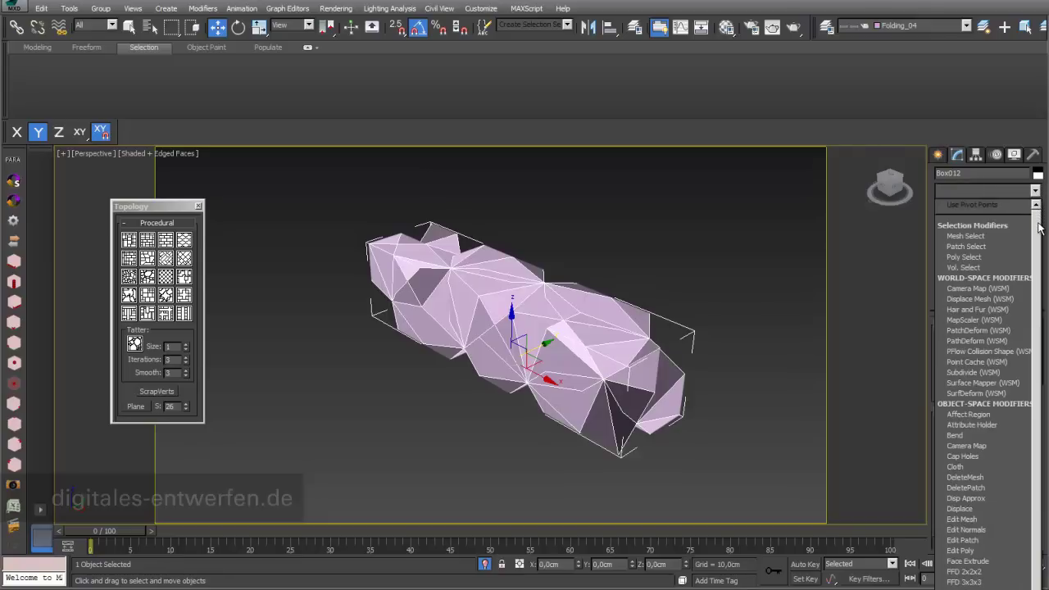
drag(1039, 229, 1038, 262)
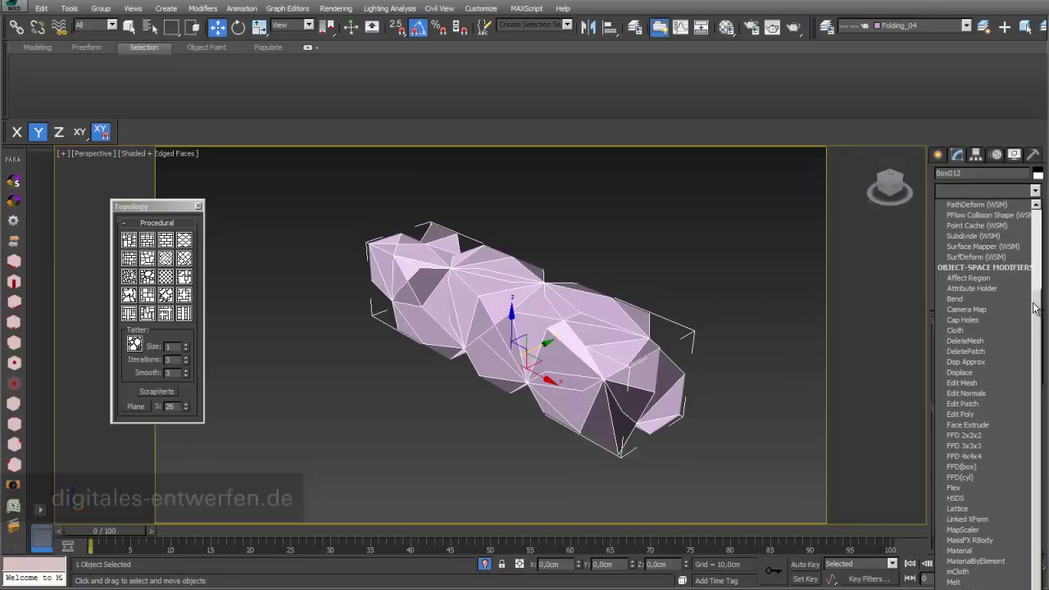
click(982, 416)
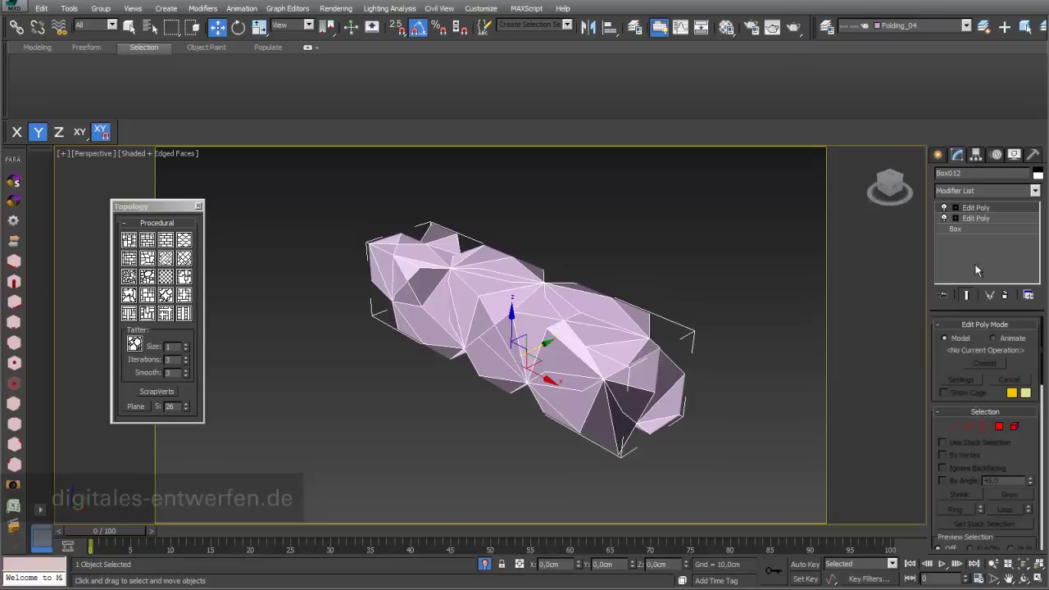
right_click(985, 210)
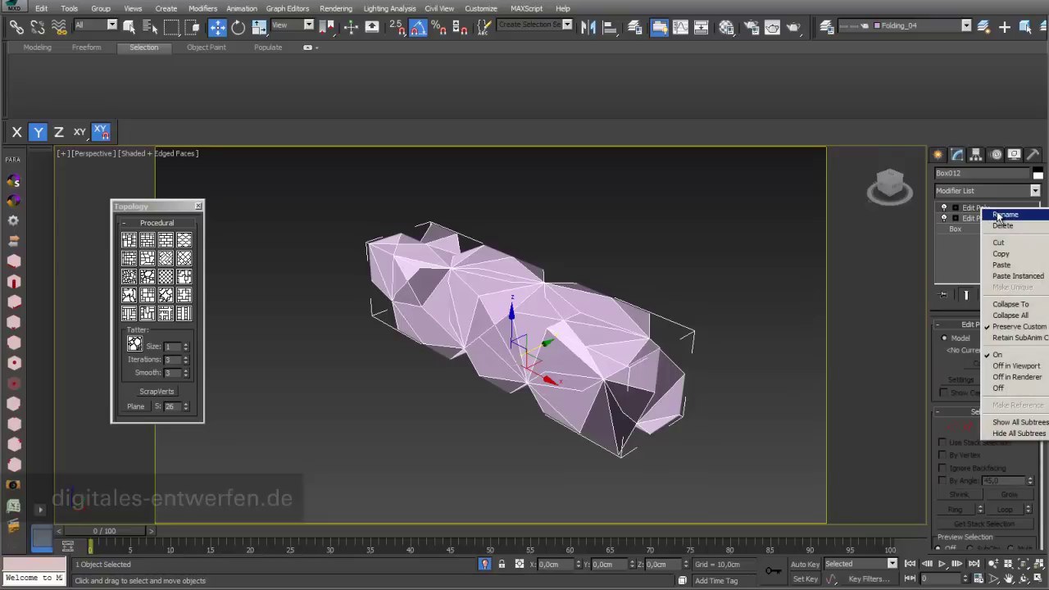
click(1001, 215)
text(EP_Windows)
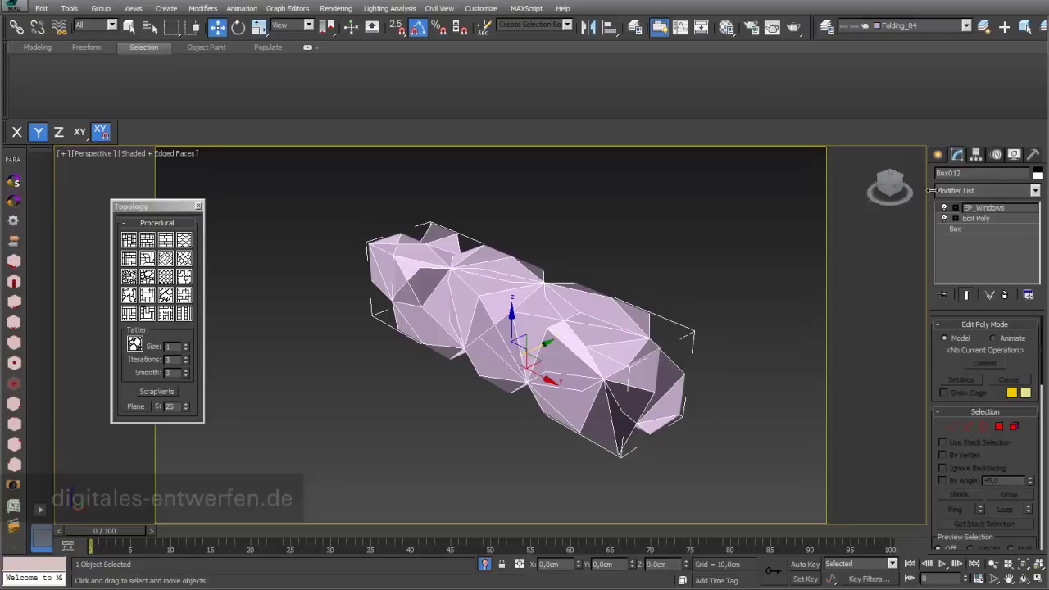
click(955, 208)
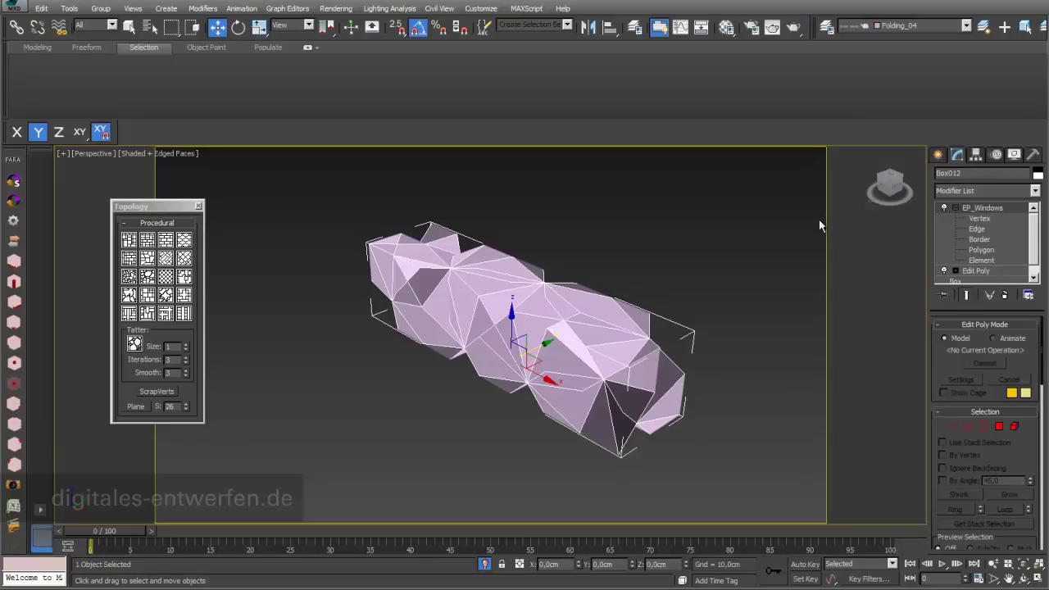
Step: At Polygon level, run By Random repeatedly until 19 scattered polygons are selected
click(983, 250)
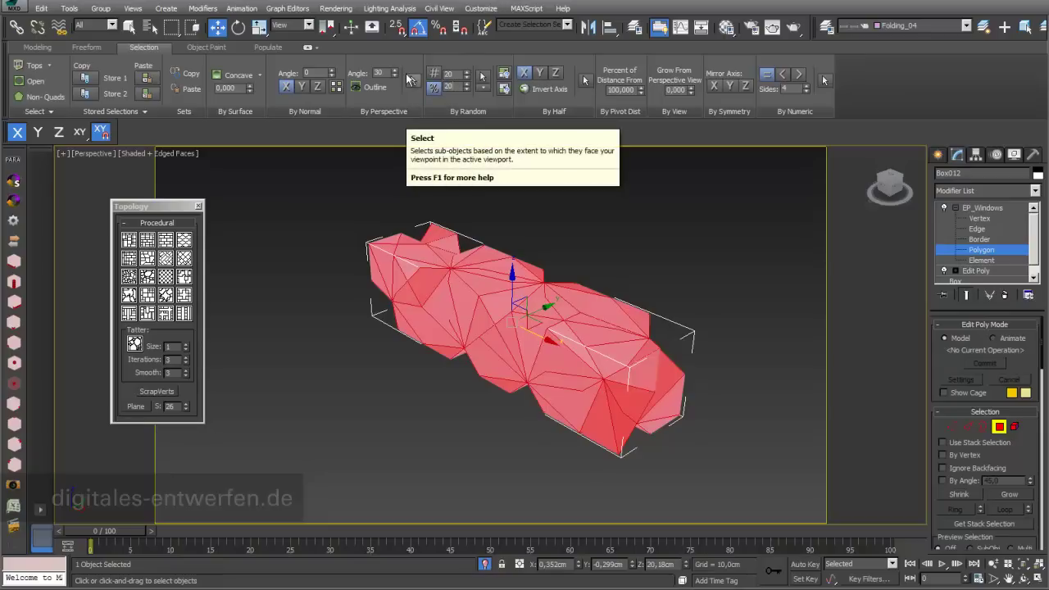
click(485, 79)
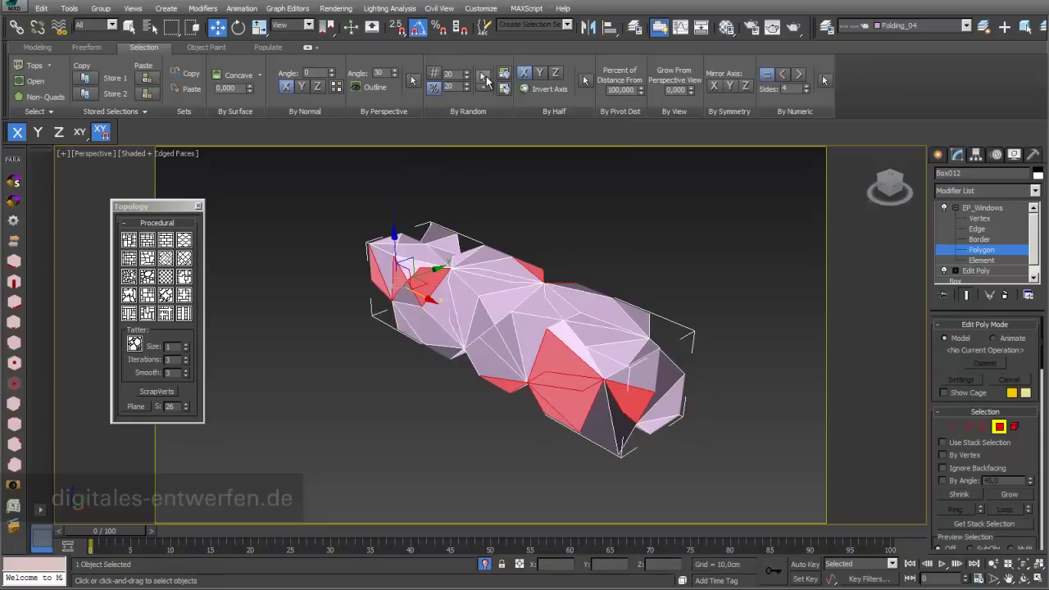
click(485, 79)
click(485, 79)
click(485, 80)
click(485, 79)
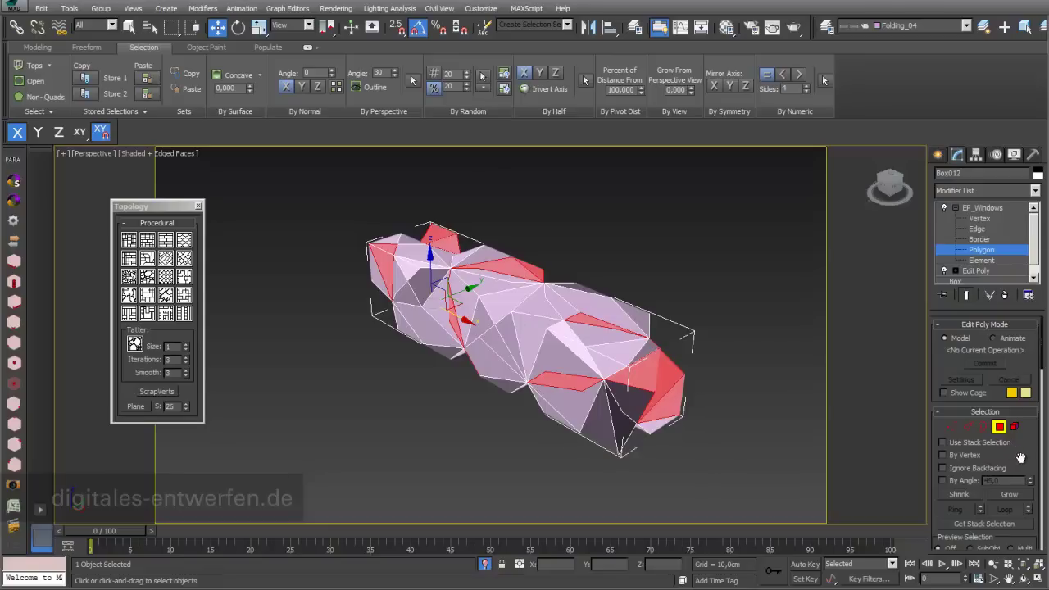
drag(1021, 458, 1016, 310)
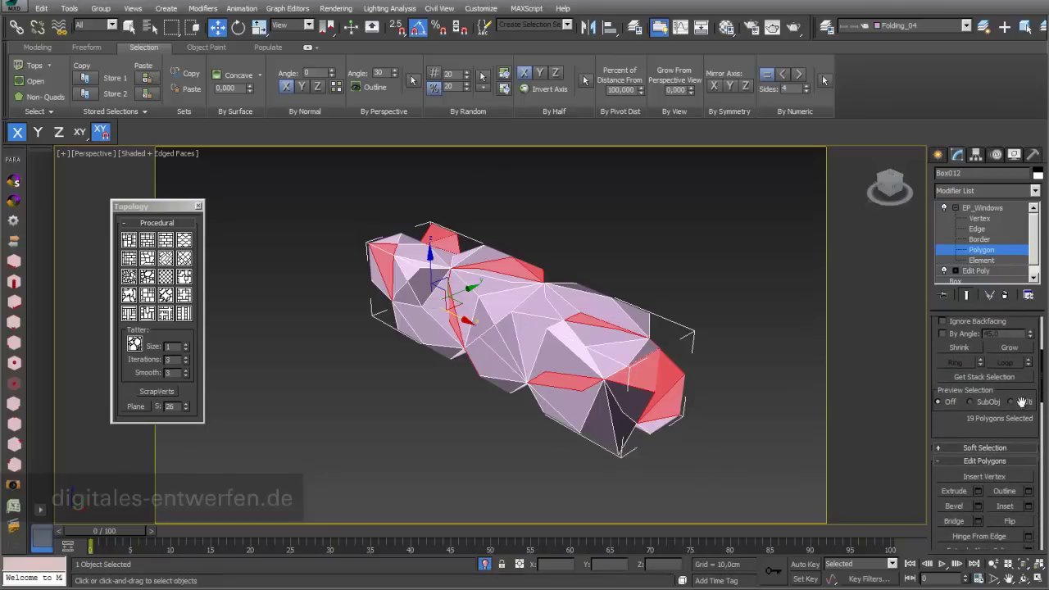
Step: Extrude the selected window polygons inward about -3.4 cm along Group Normals
click(979, 491)
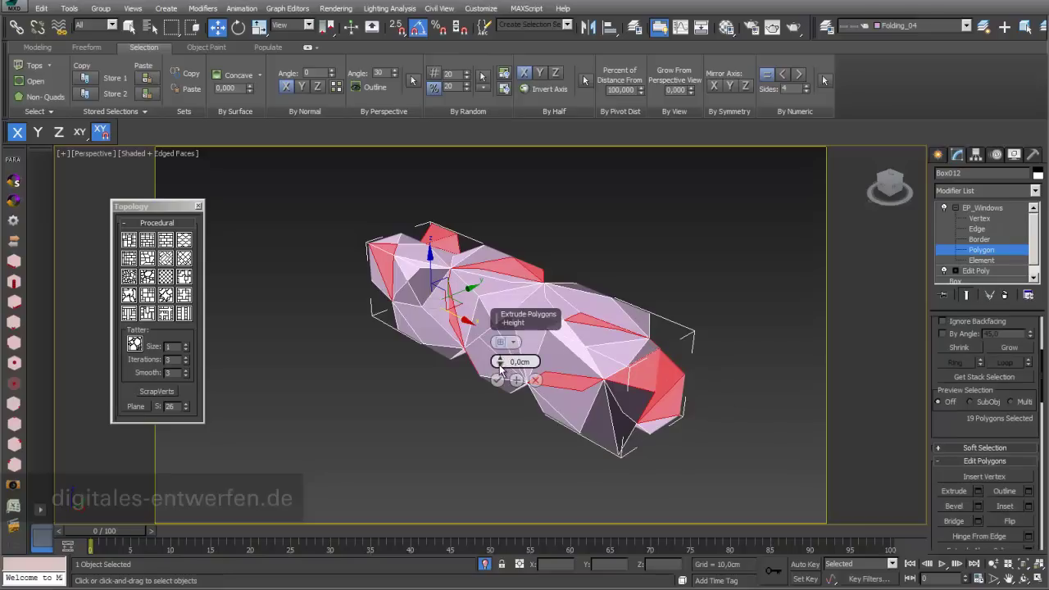
drag(506, 366, 504, 379)
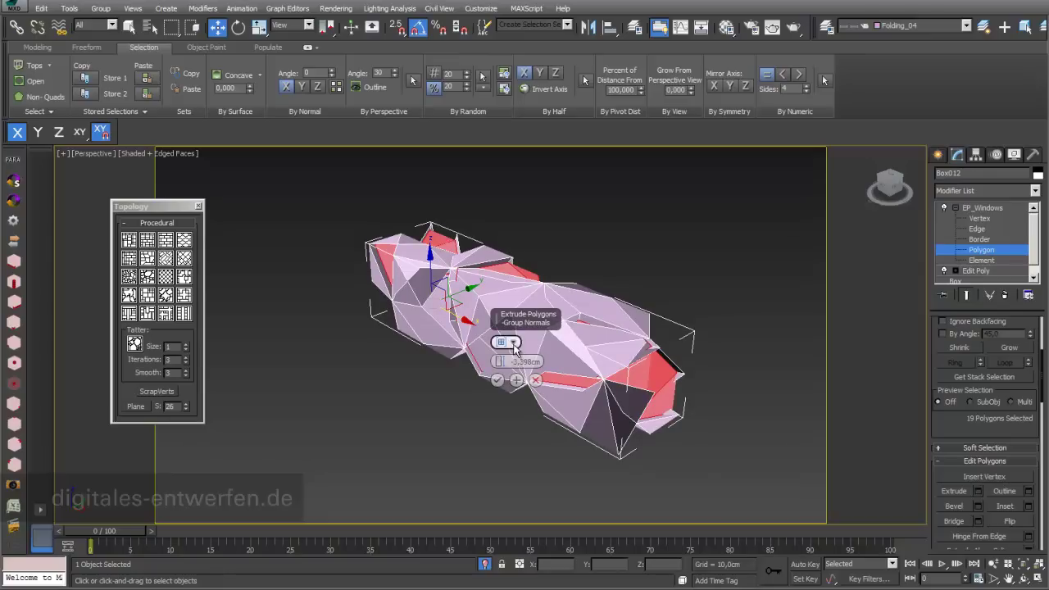
click(514, 342)
click(547, 381)
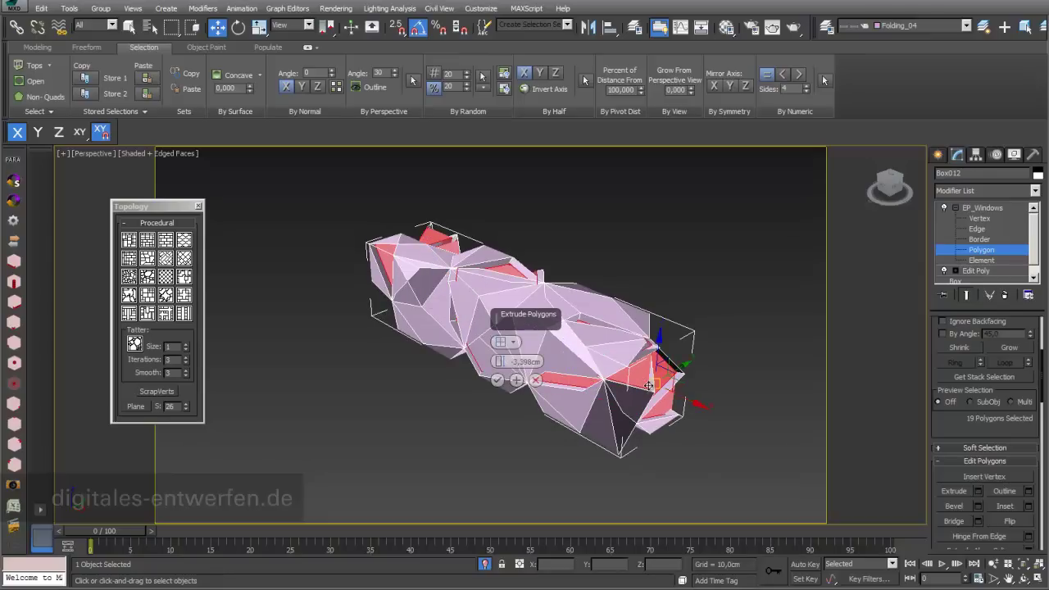
click(514, 343)
click(534, 355)
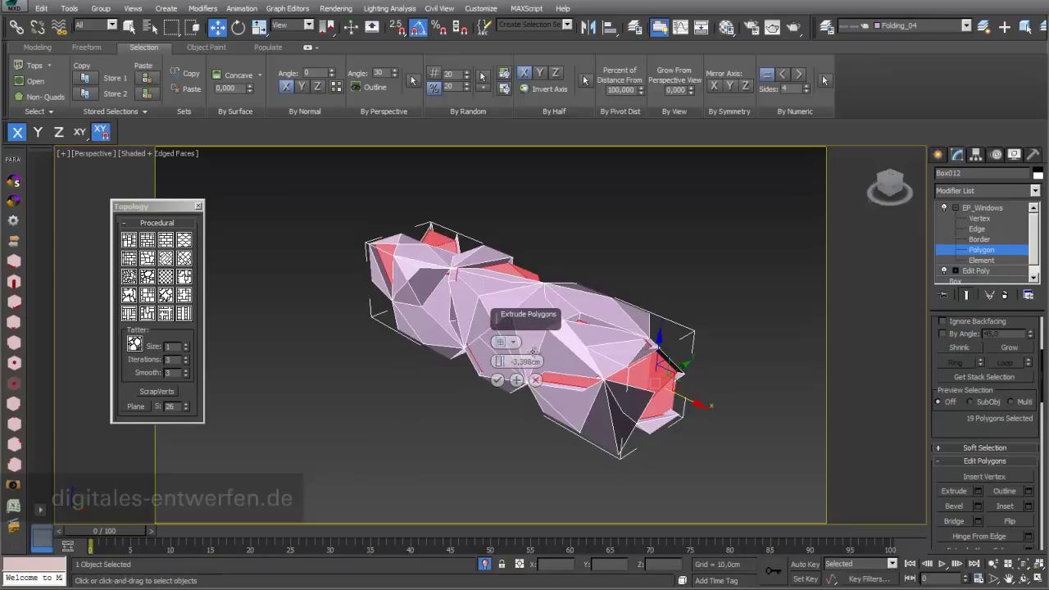
click(498, 382)
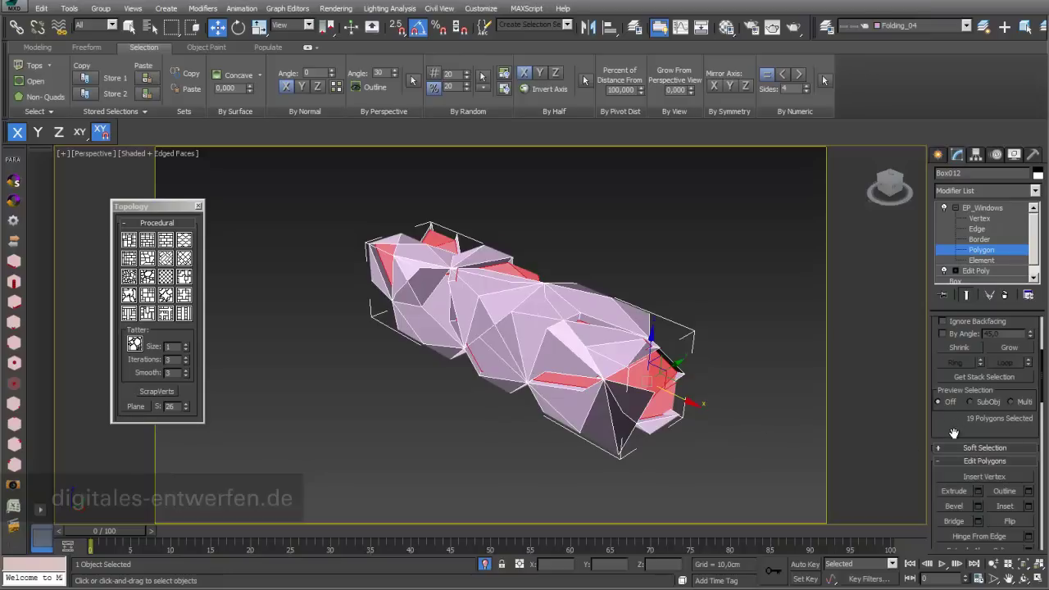
Step: Detach the recessed window polygons as a separate object and leave sub-object mode
drag(953, 433, 926, 228)
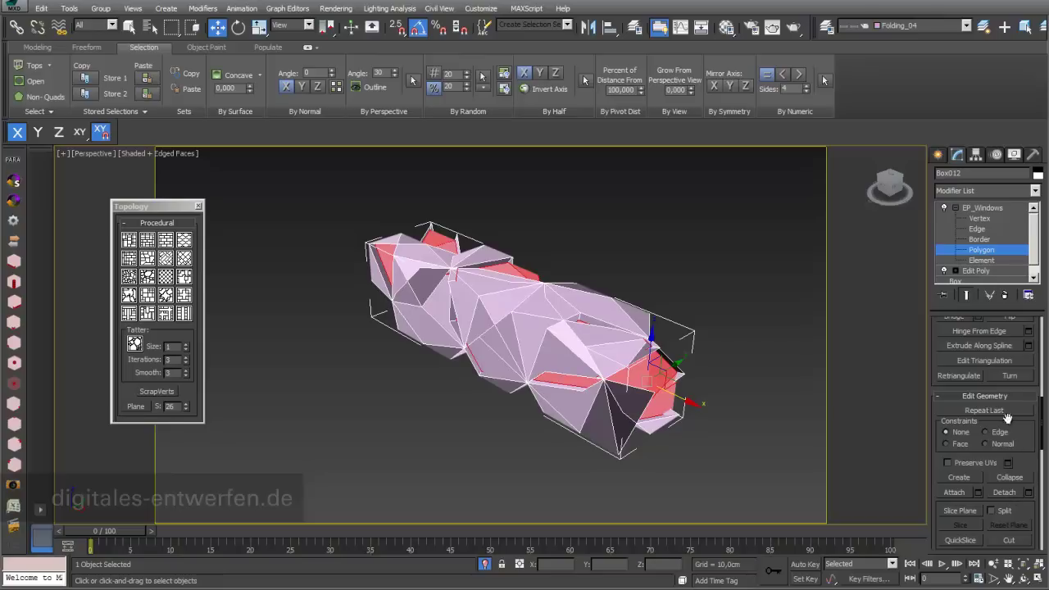
click(1005, 493)
click(990, 209)
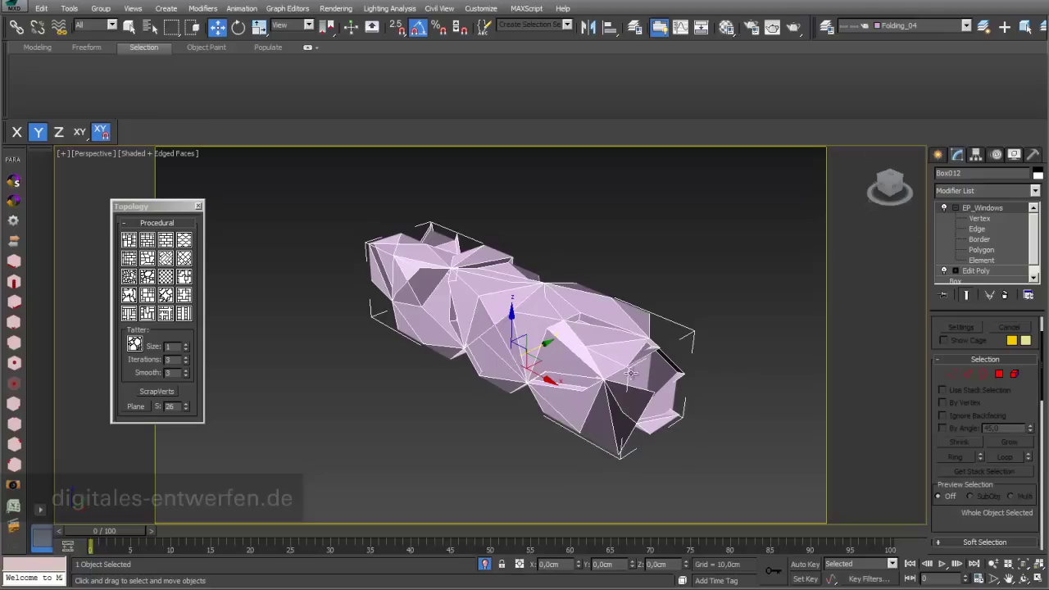
Step: Rename the detached object to Windows and Box012 to DesignBasic
click(638, 371)
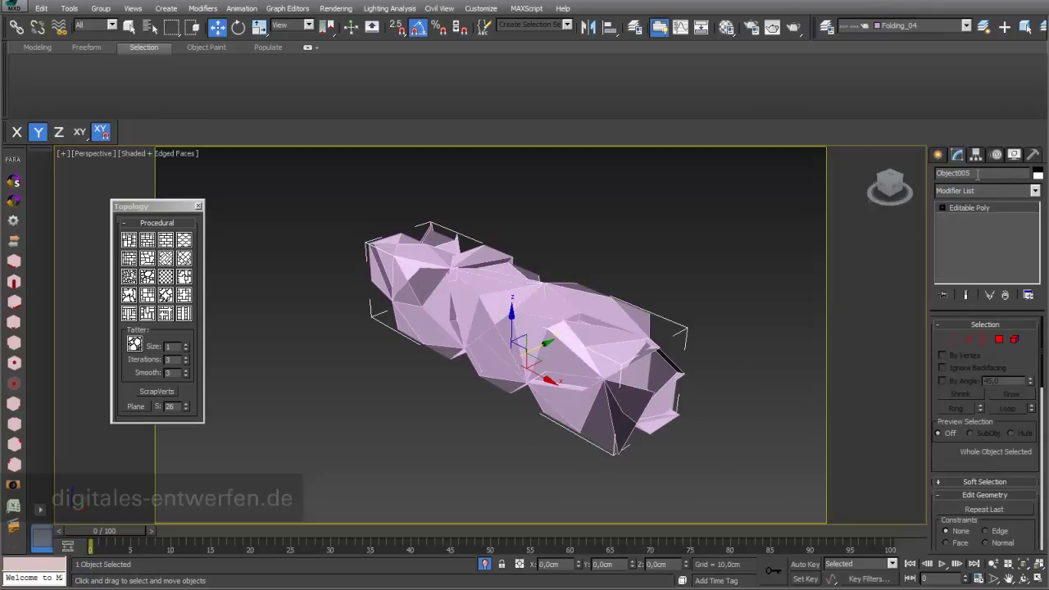
text(Windowsh)
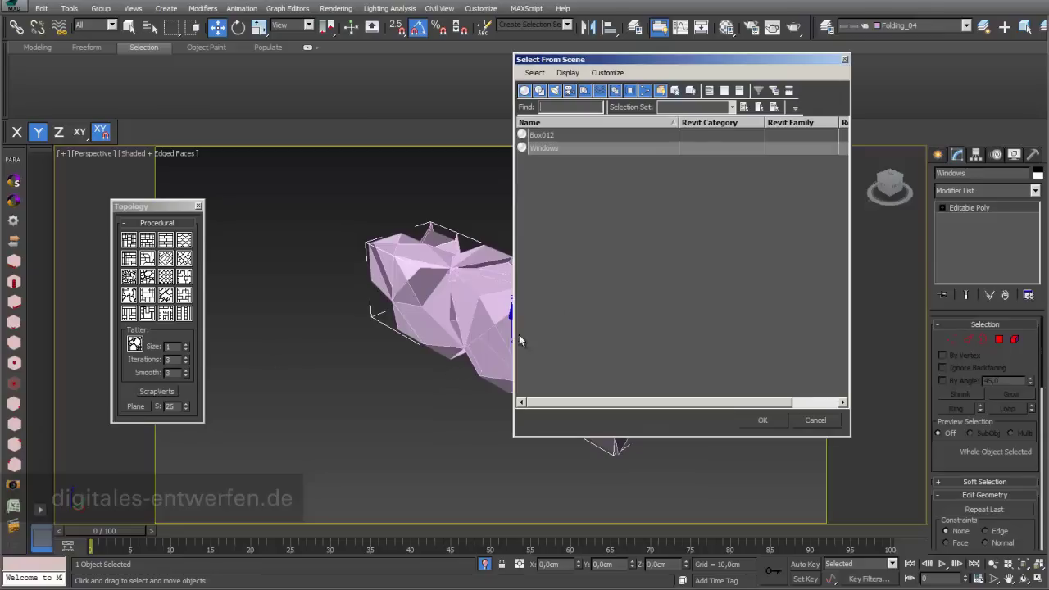
click(768, 420)
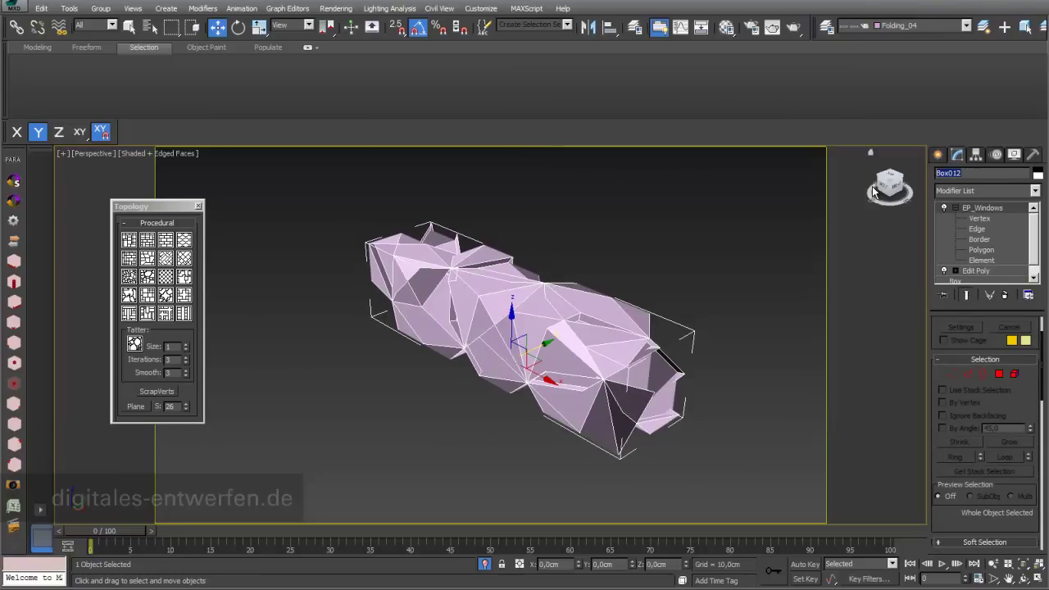
text(DesignBasic)
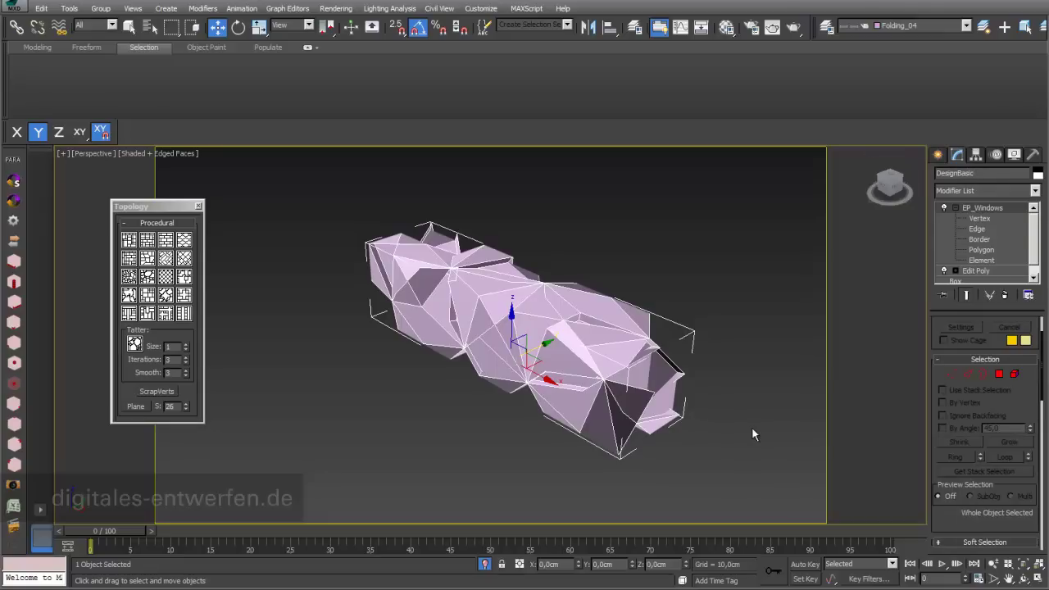
Step: Add a new Edit Poly modifier to the DesignBasic shell
click(752, 426)
click(577, 413)
click(1037, 192)
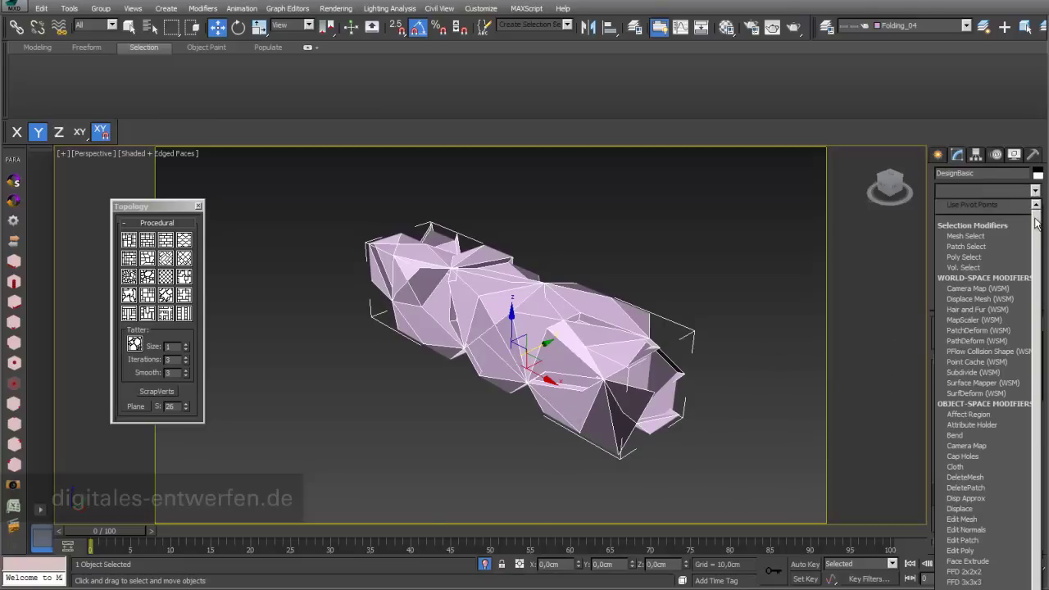
scroll(996, 369, down, 3)
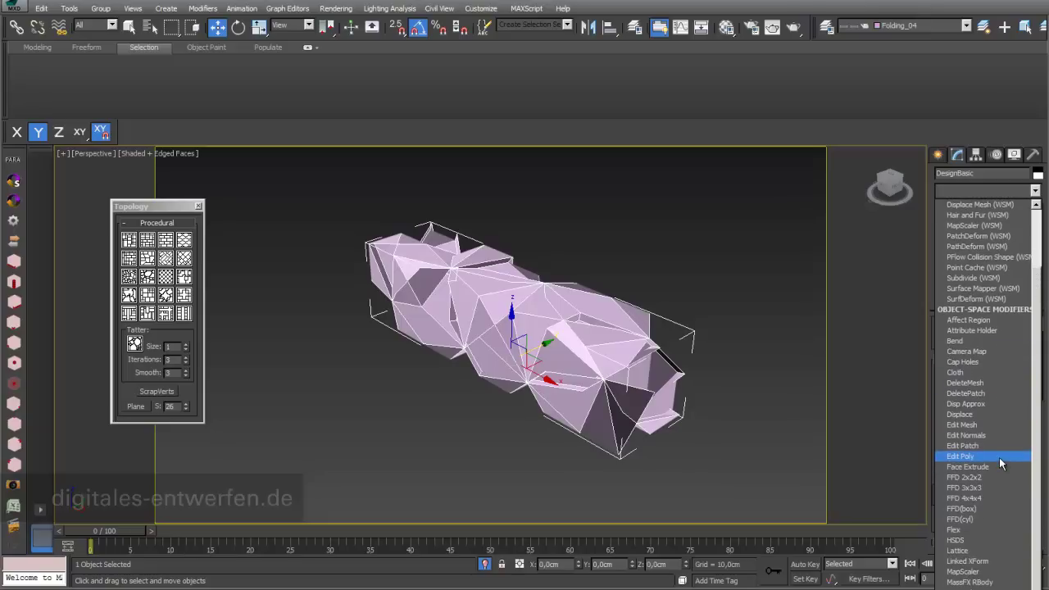
click(999, 457)
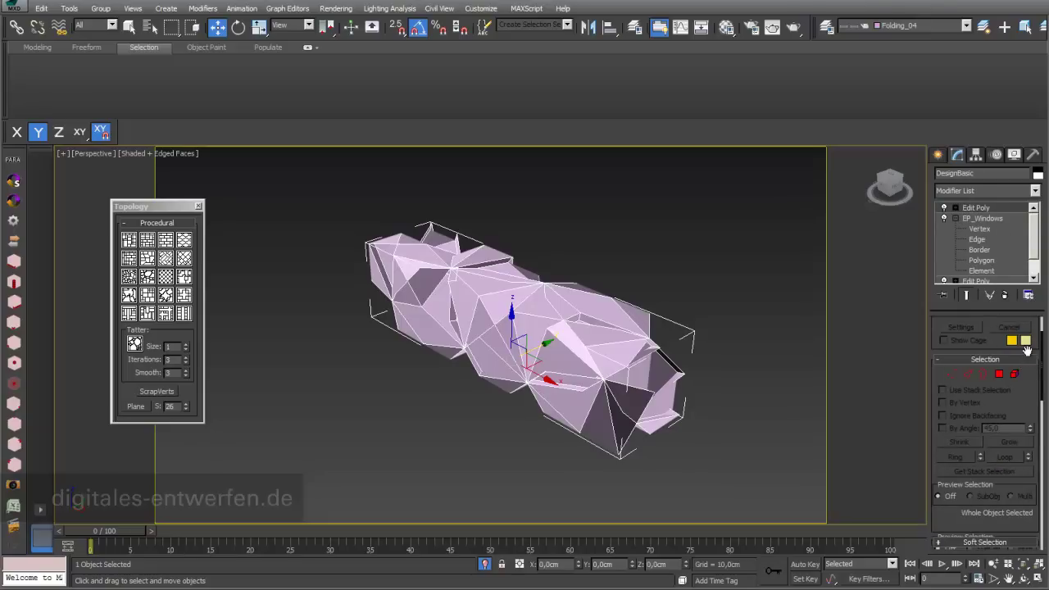
scroll(1027, 443, up, 2)
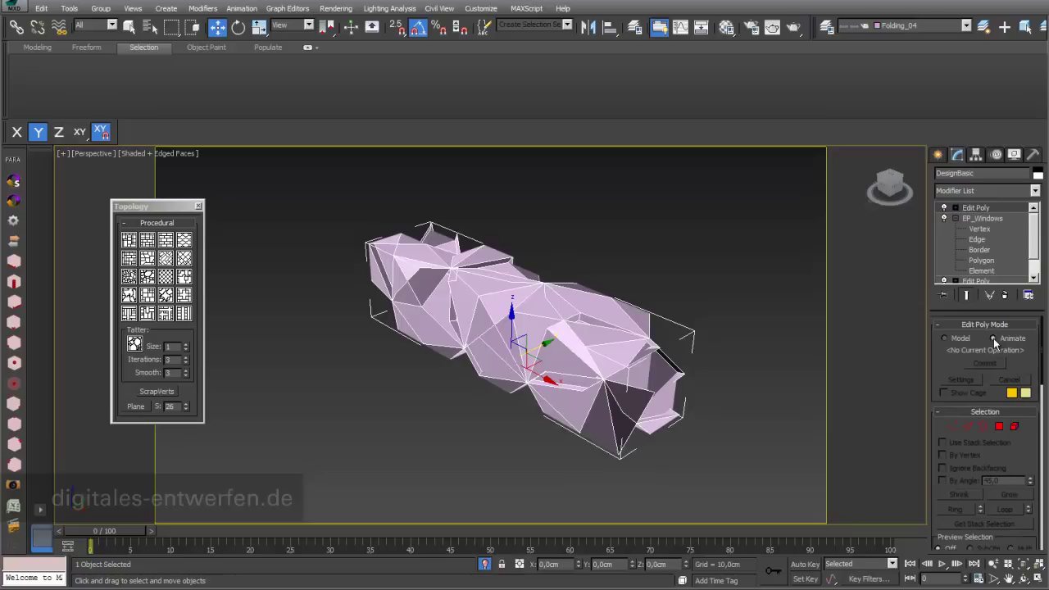
Step: At Polygon level, use By Random selection repeatedly until 54 scattered polygons are selected
click(955, 207)
click(982, 249)
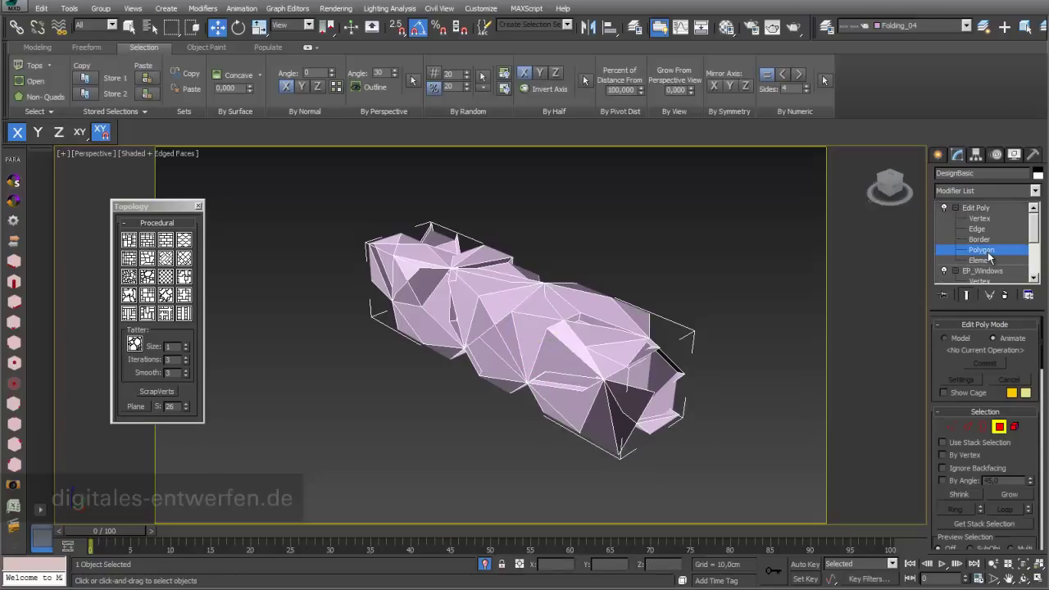
key(ctrl+a)
click(566, 204)
double_click(443, 87)
click(482, 75)
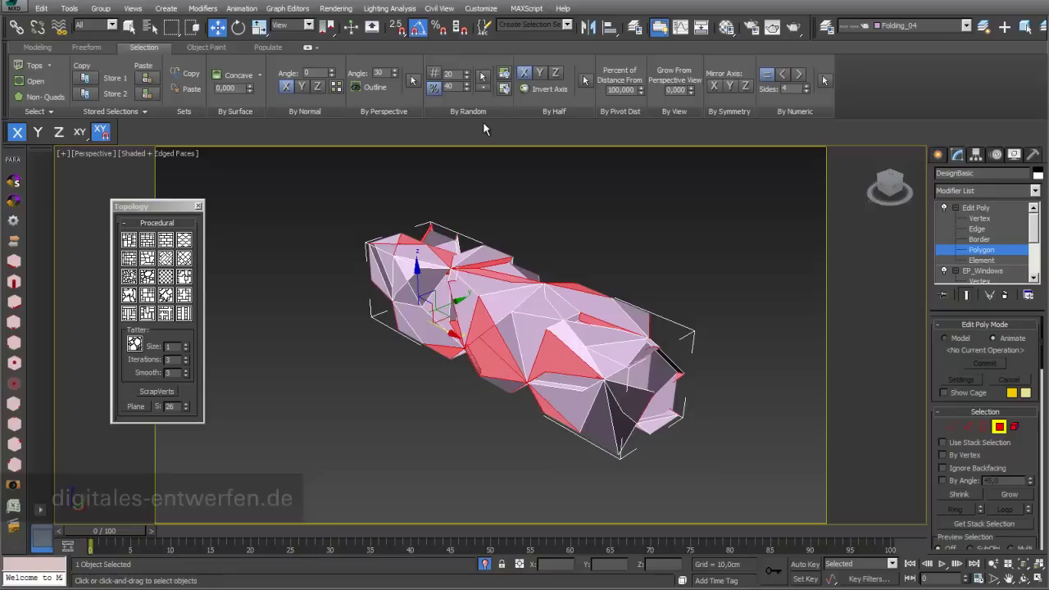
click(482, 76)
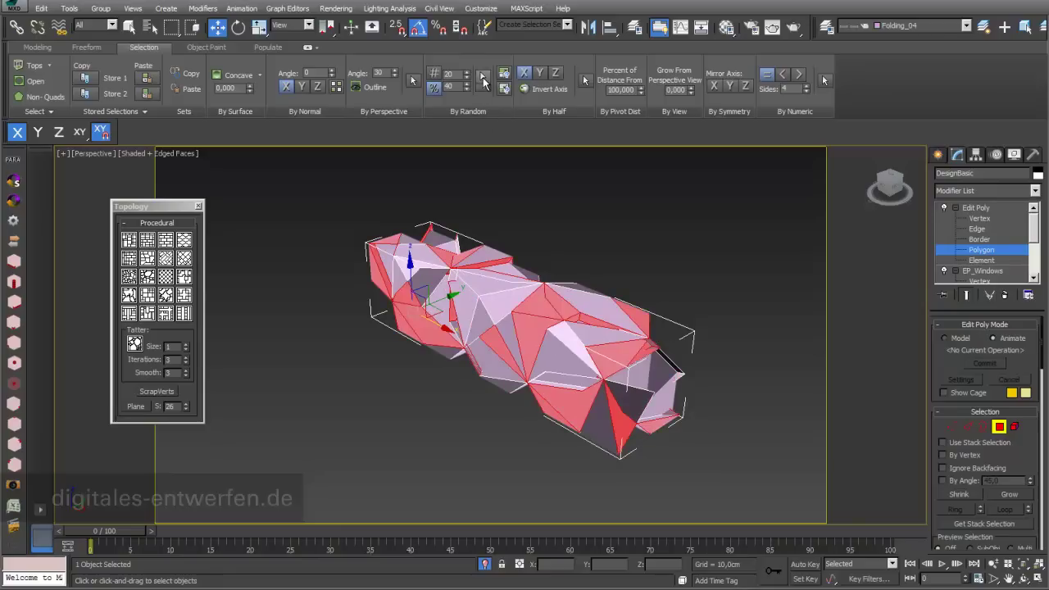
click(482, 76)
click(483, 76)
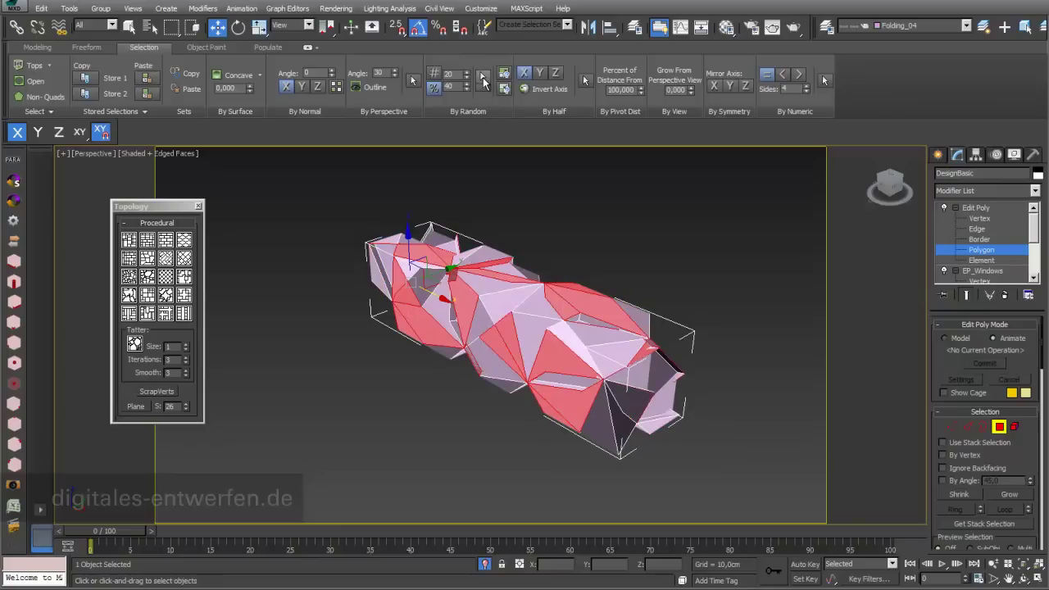
click(483, 76)
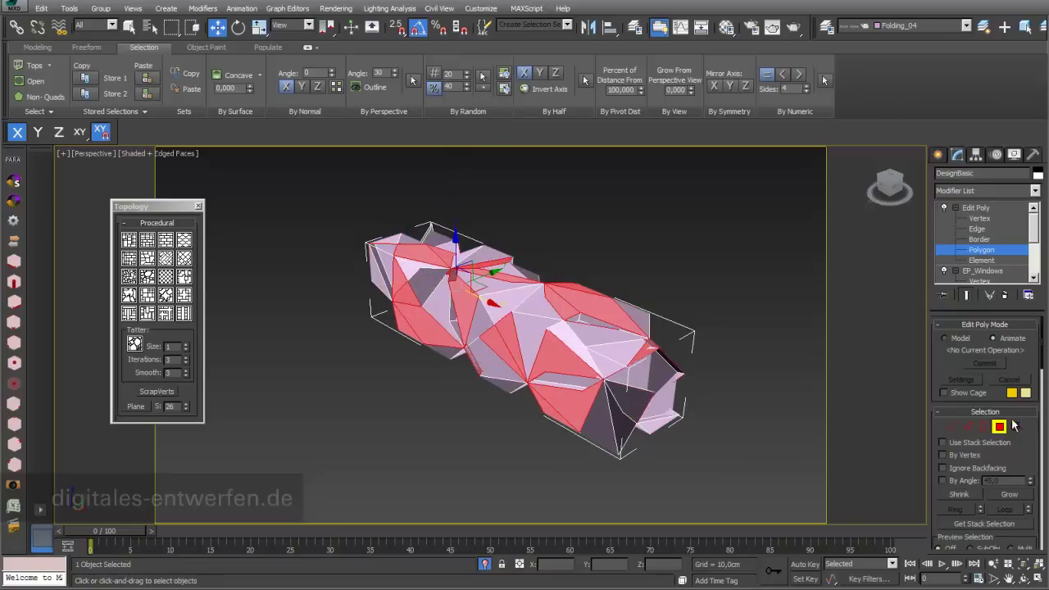
scroll(1005, 480, down, 8)
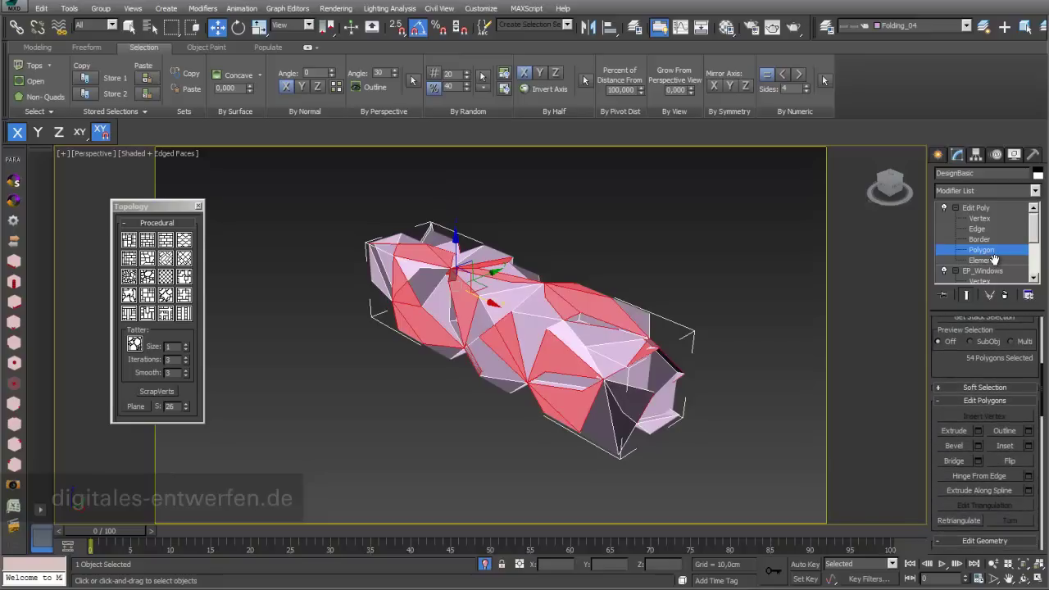
Step: Extrude the randomly selected polygons outward by about 2.1 cm
click(980, 435)
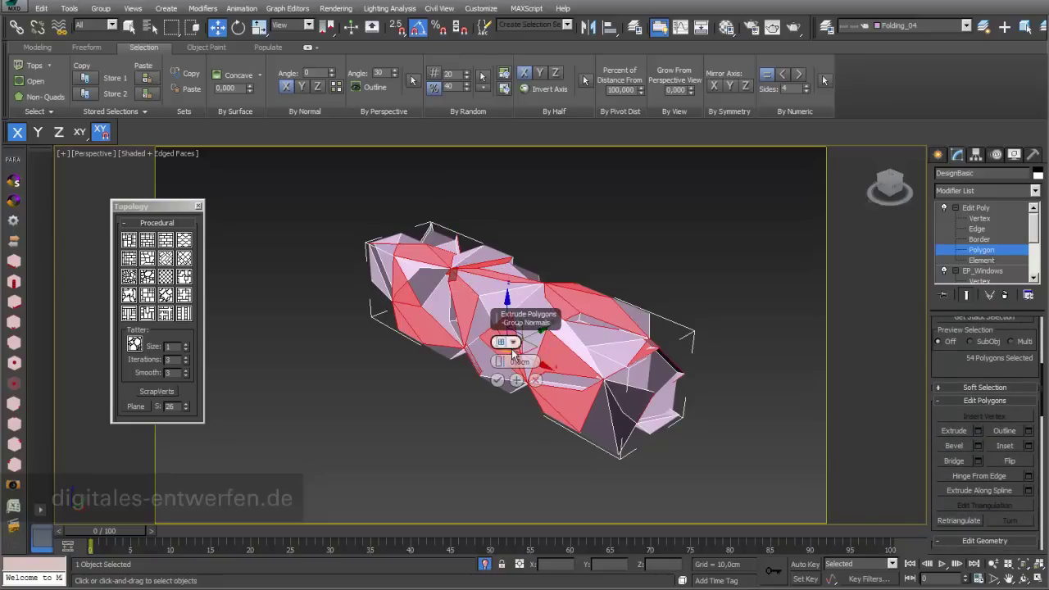
drag(500, 361, 501, 352)
click(497, 380)
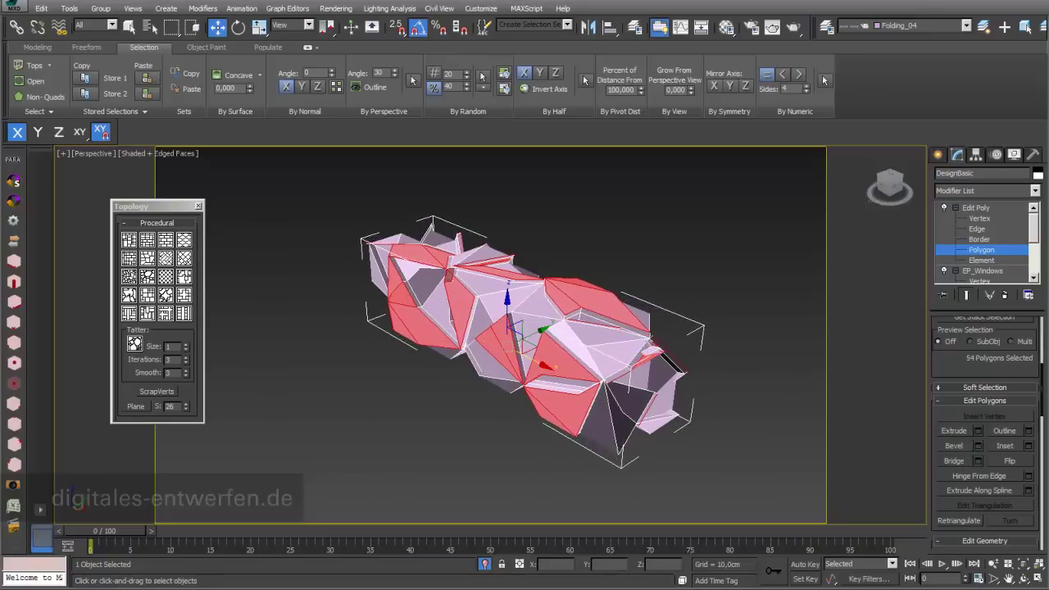
Step: Rename the new Edit Poly modifier to EP_Extrude
click(980, 208)
right_click(982, 211)
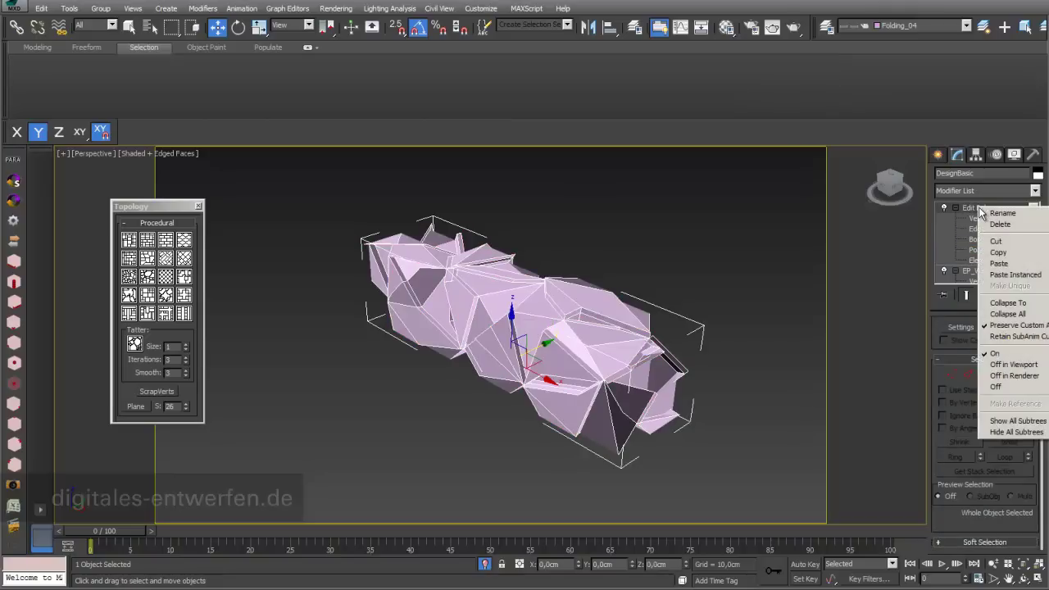
click(987, 213)
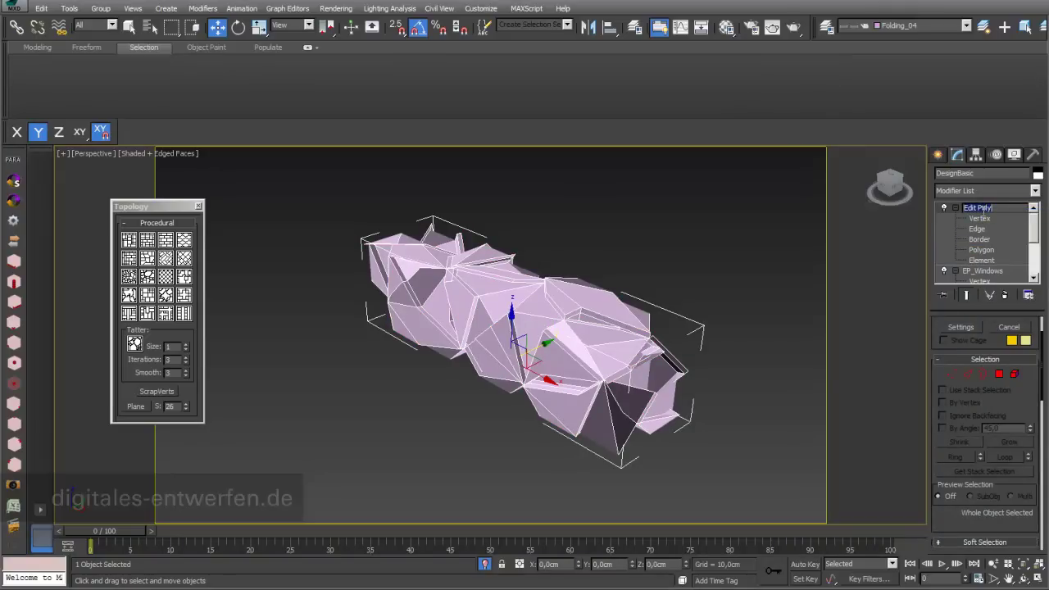
text(EP_Extrude)
key(Return)
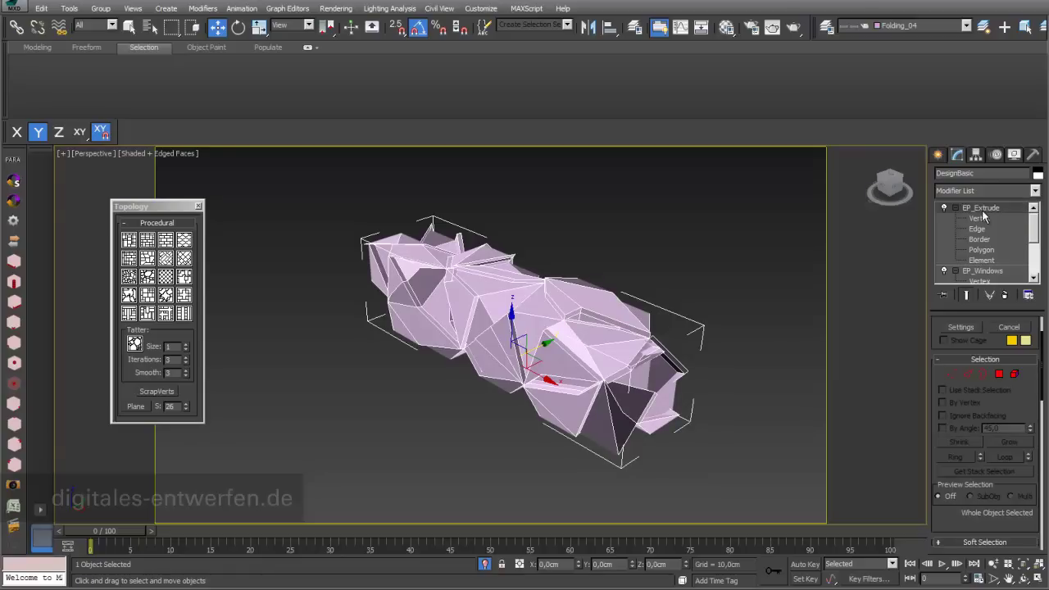
click(1035, 191)
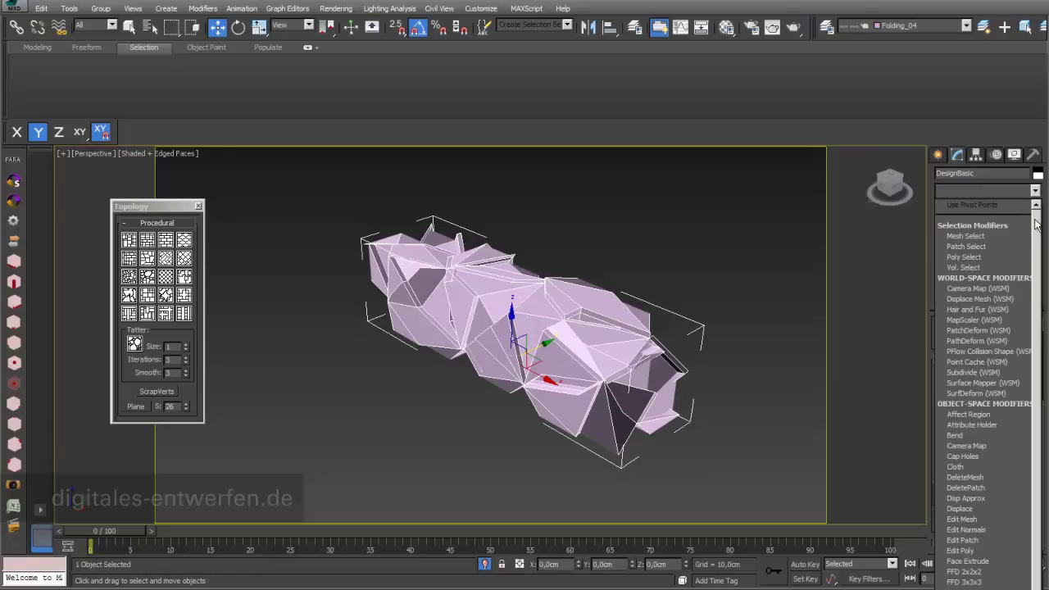
scroll(1037, 224, down, 3)
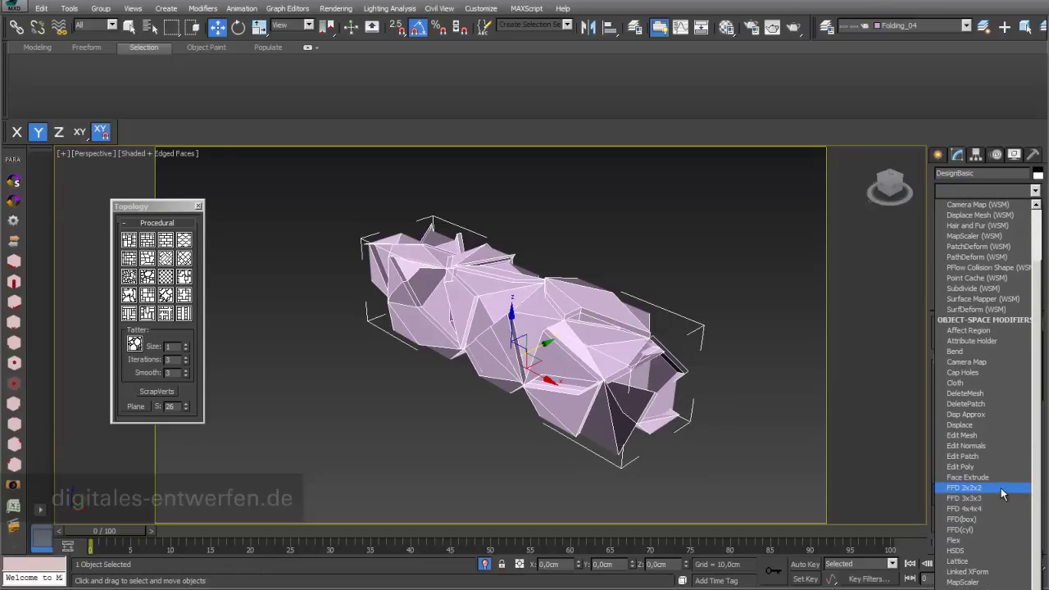
Step: Add an FFD 4x4x4 modifier and enter its Control Points level in four-view layout
click(1001, 509)
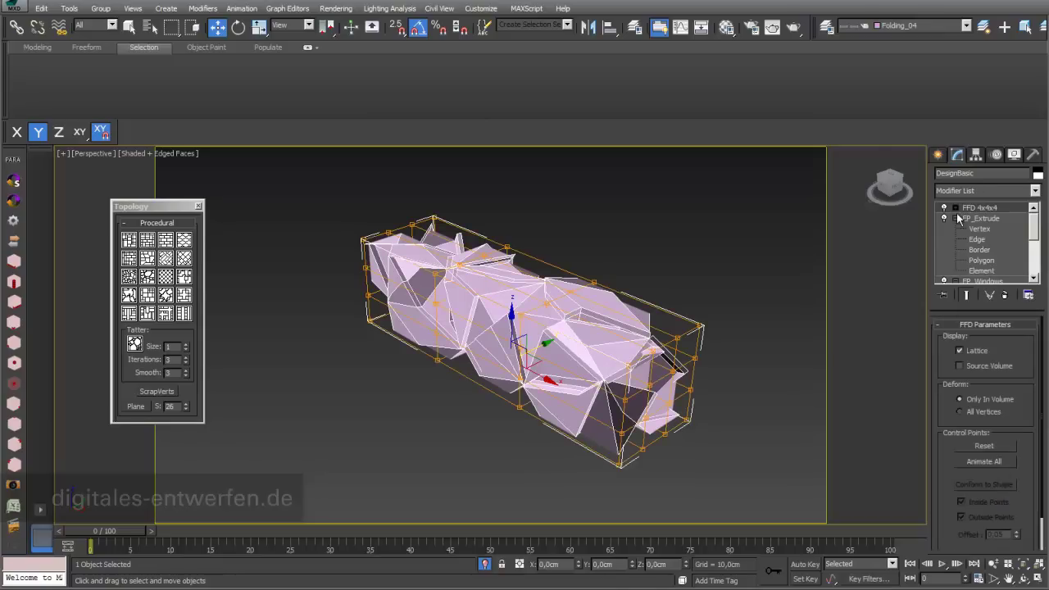
click(956, 208)
click(988, 220)
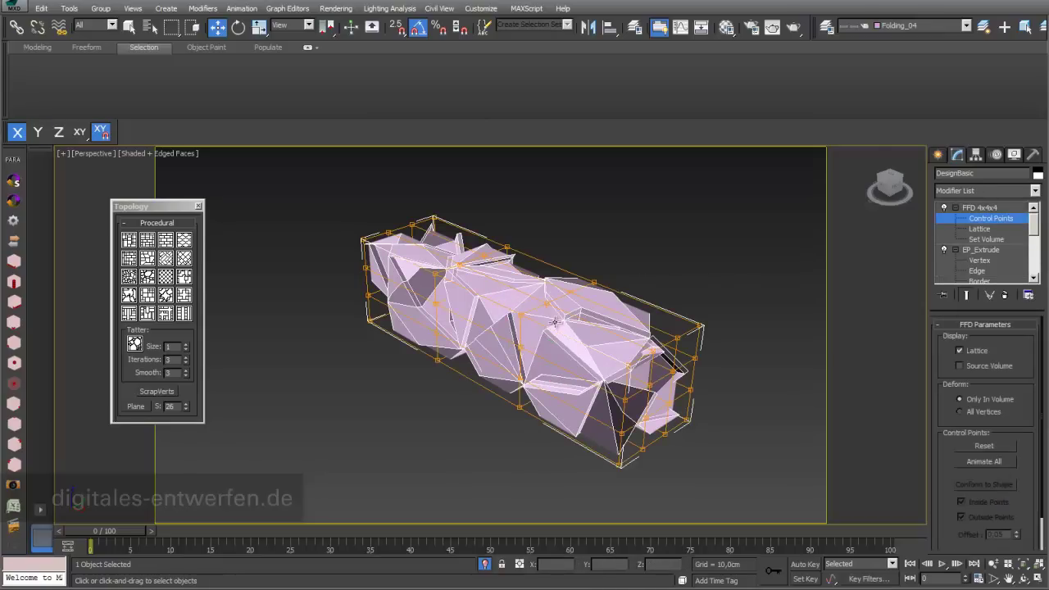
click(1035, 580)
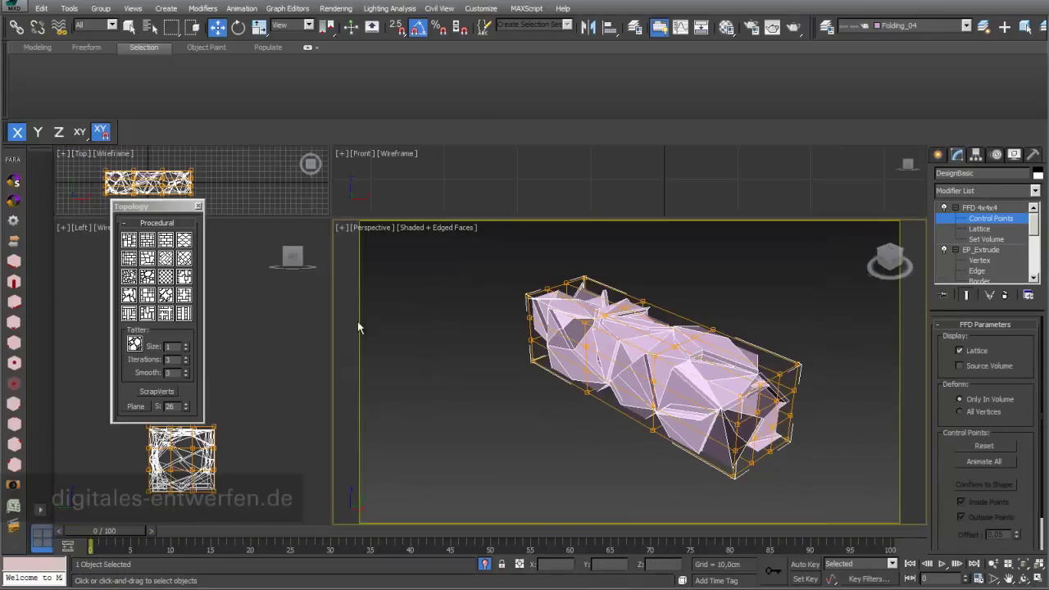
drag(330, 219, 548, 324)
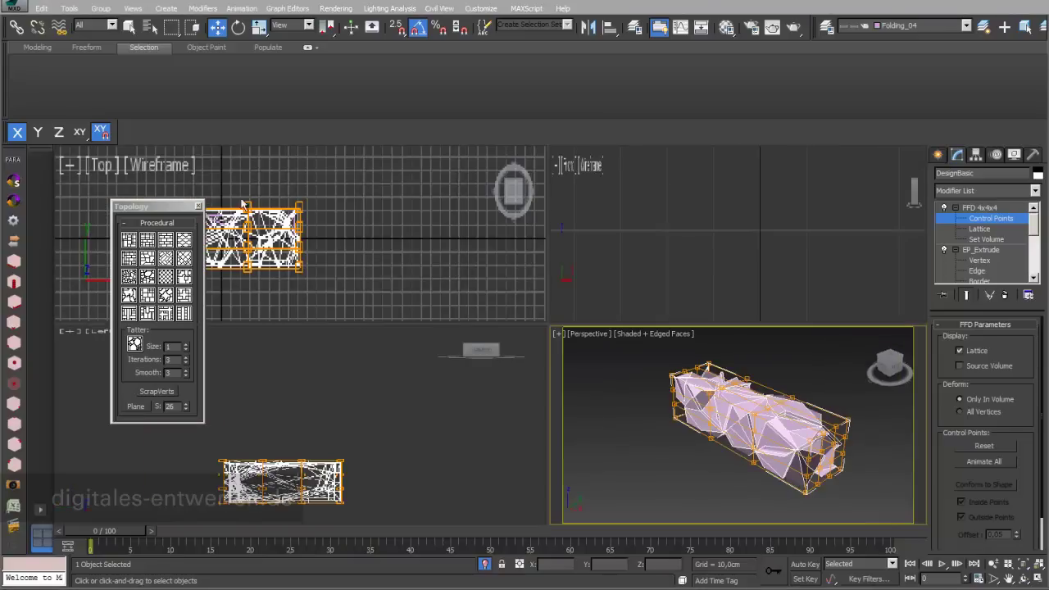
drag(181, 208, 225, 281)
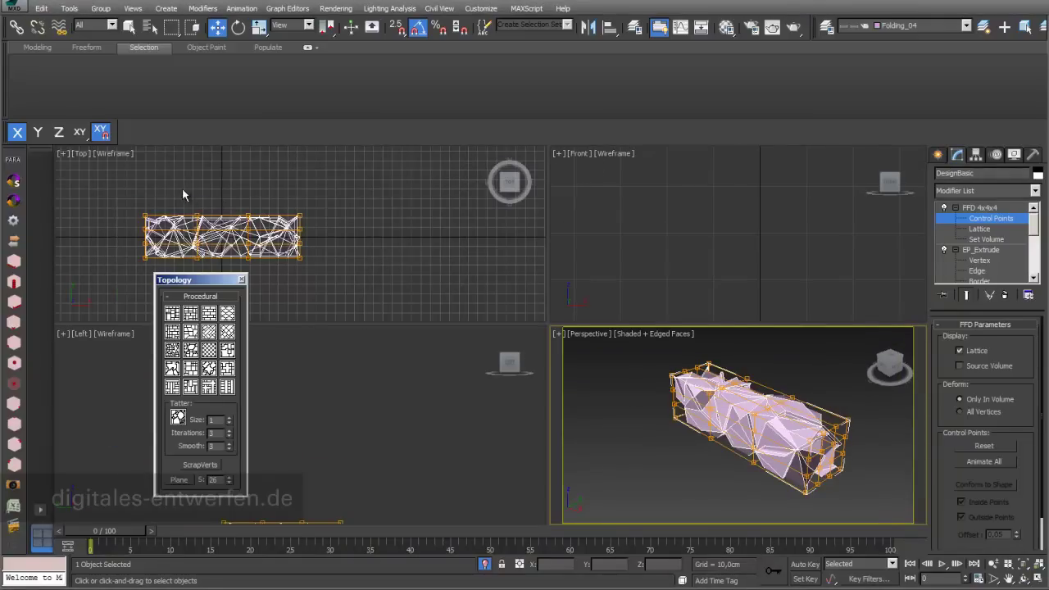
Step: Scale the lattice control points in the Top view so the right end flares out
drag(182, 194, 212, 226)
click(259, 28)
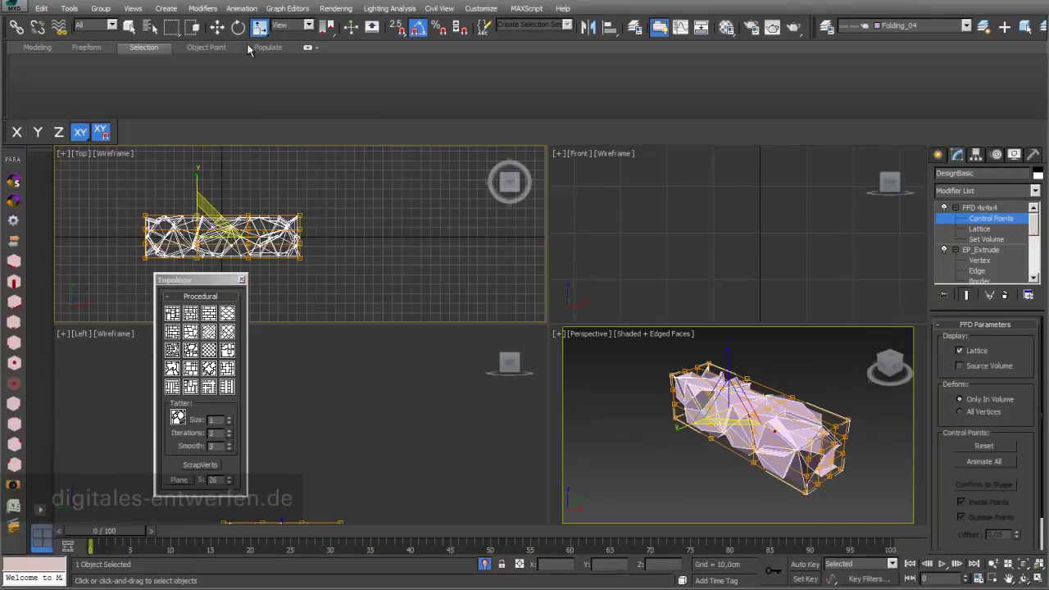
drag(204, 231, 222, 241)
drag(279, 190, 338, 298)
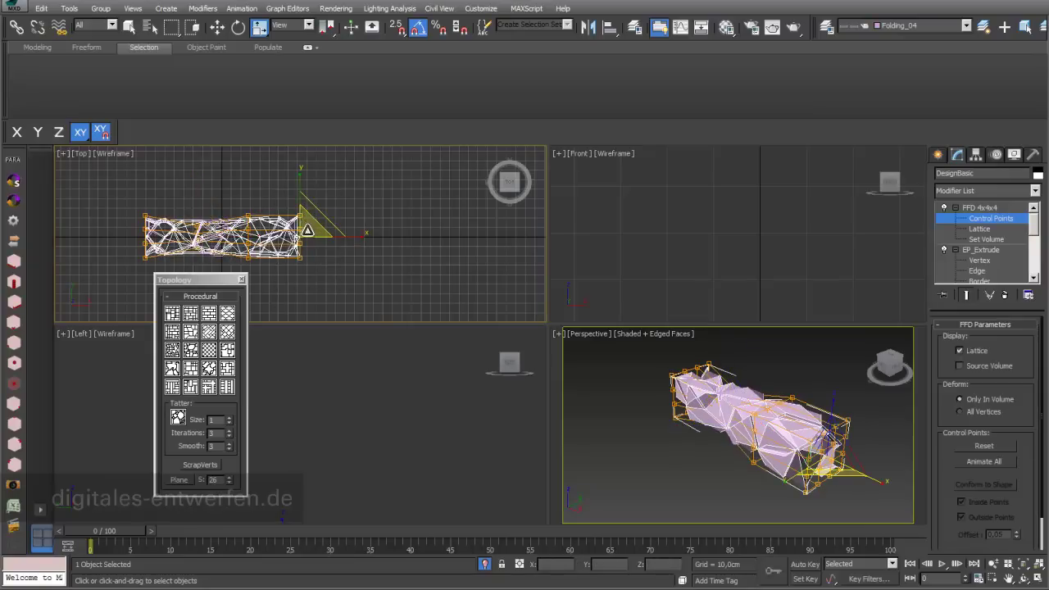
drag(313, 228, 436, 208)
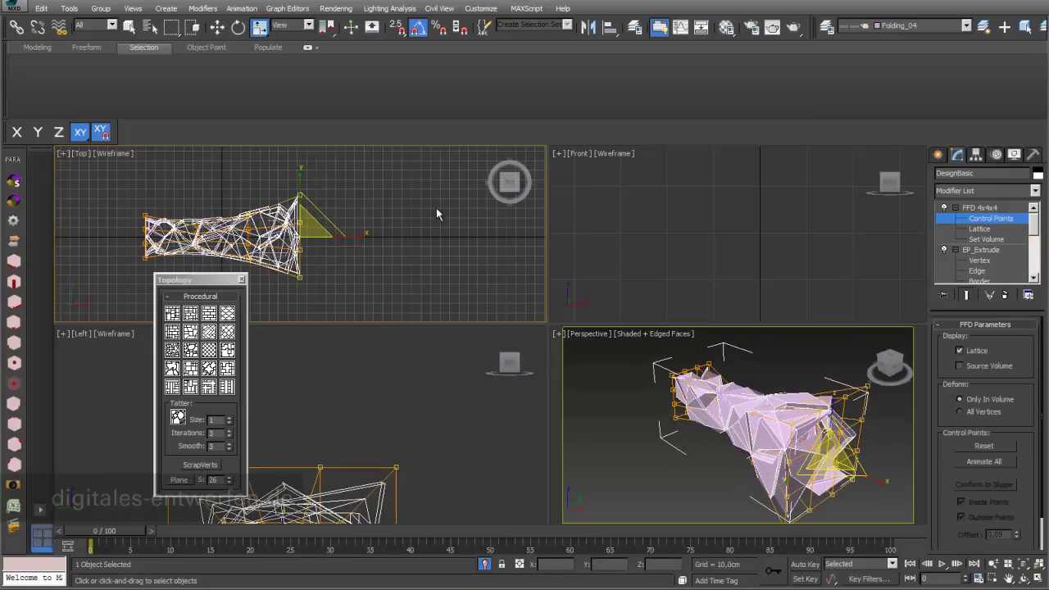
Step: Exit control points and review the deformed box in a maximized Perspective view
click(986, 207)
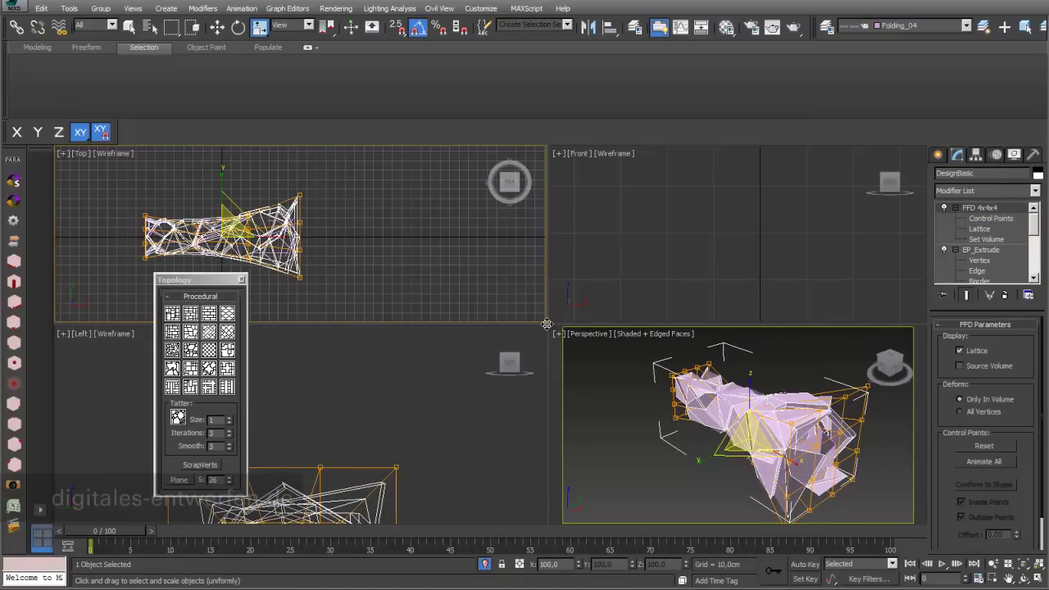
drag(546, 324, 366, 227)
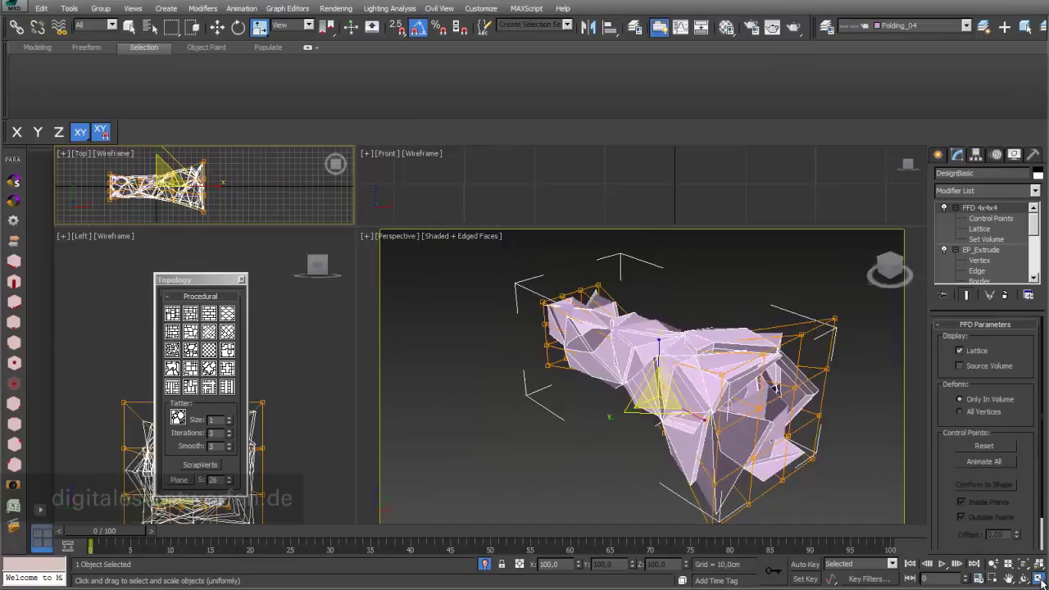
key(alt+w)
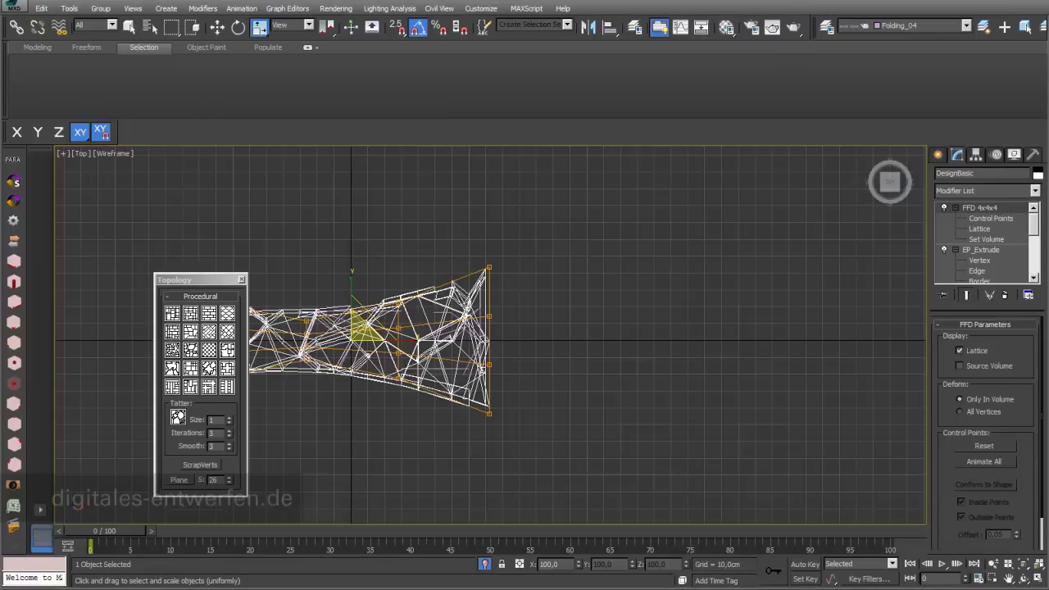
click(1037, 579)
click(787, 428)
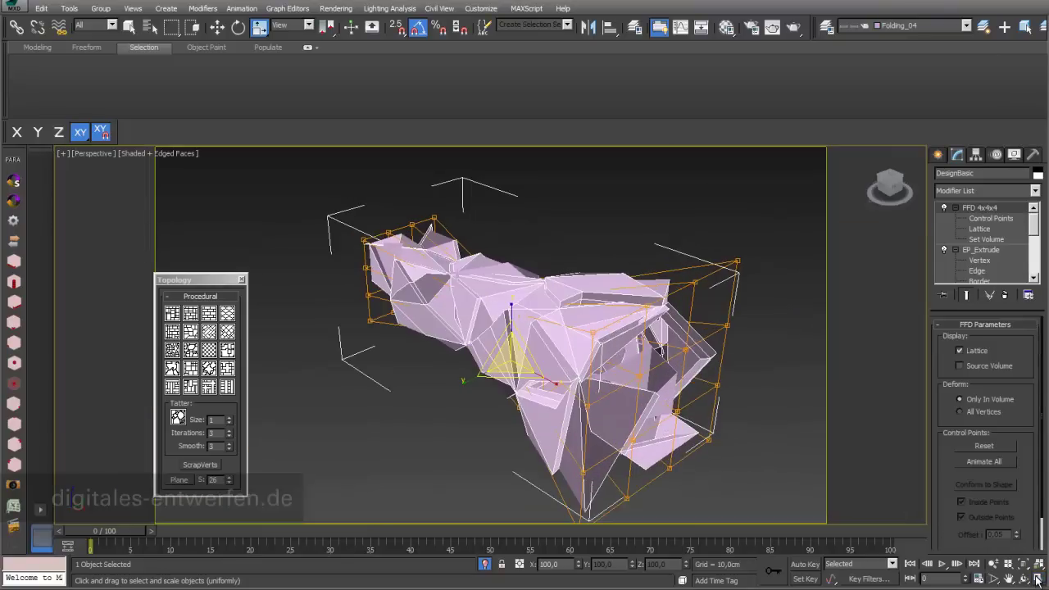
click(1037, 579)
click(722, 235)
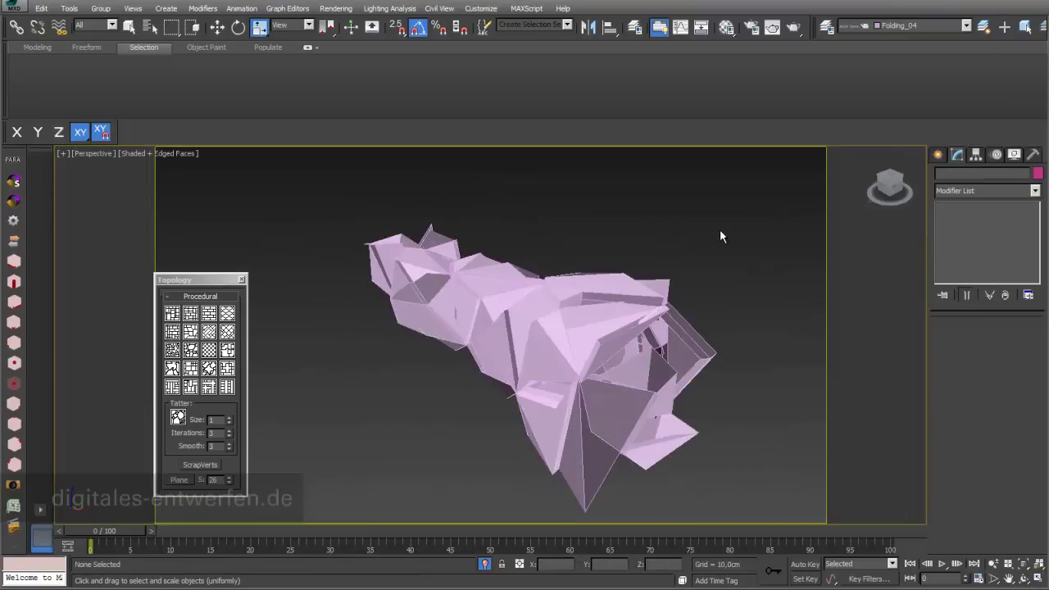
Step: Change EP_Extrude's extrusion to a negative height to recess the window faces, then return to FFD 4x4x4
click(585, 343)
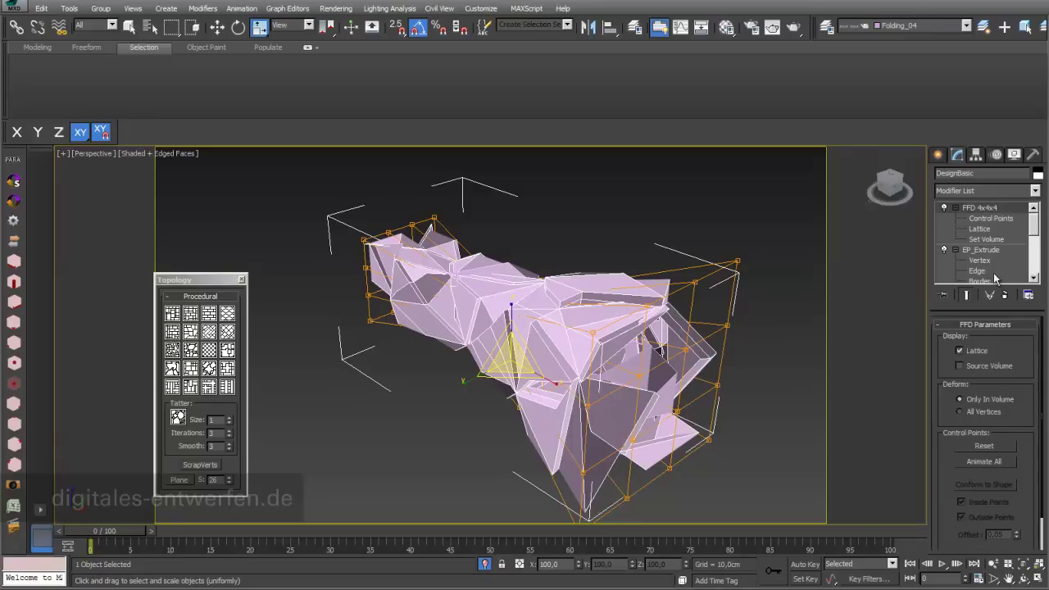
click(956, 208)
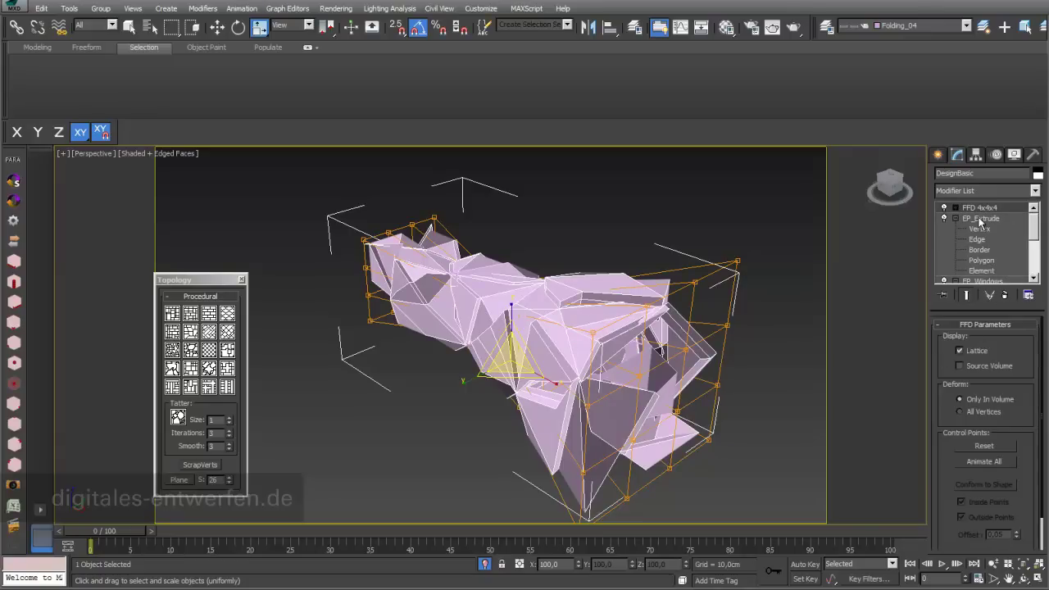
click(984, 219)
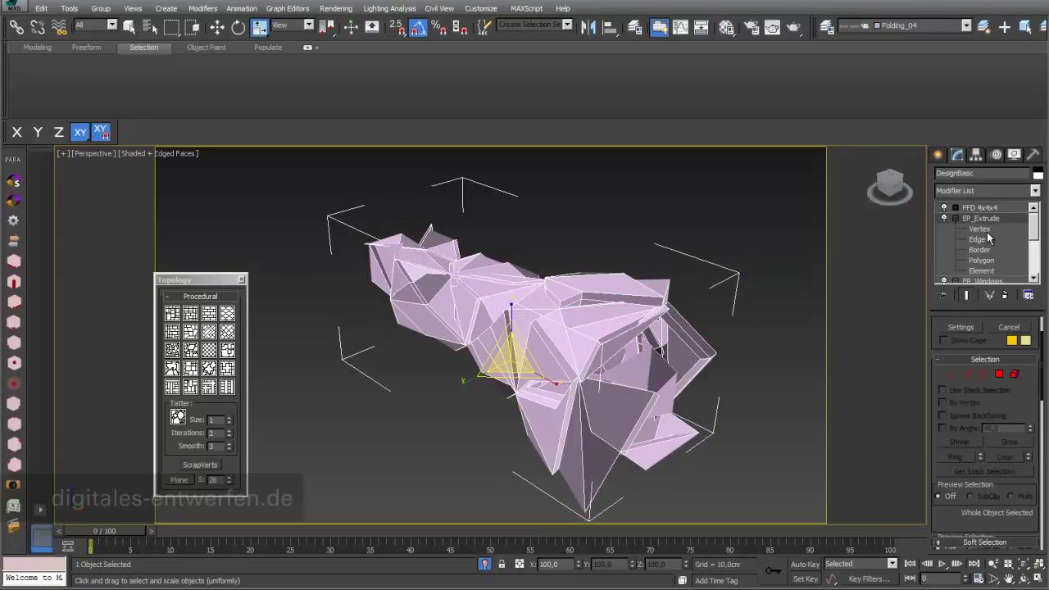
drag(1032, 371, 1026, 459)
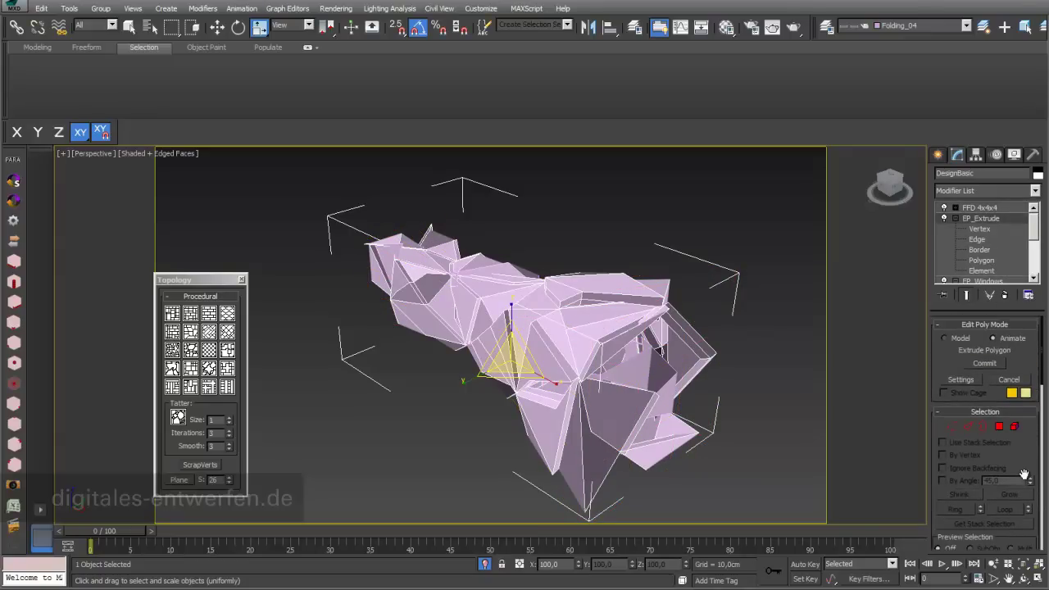
click(962, 381)
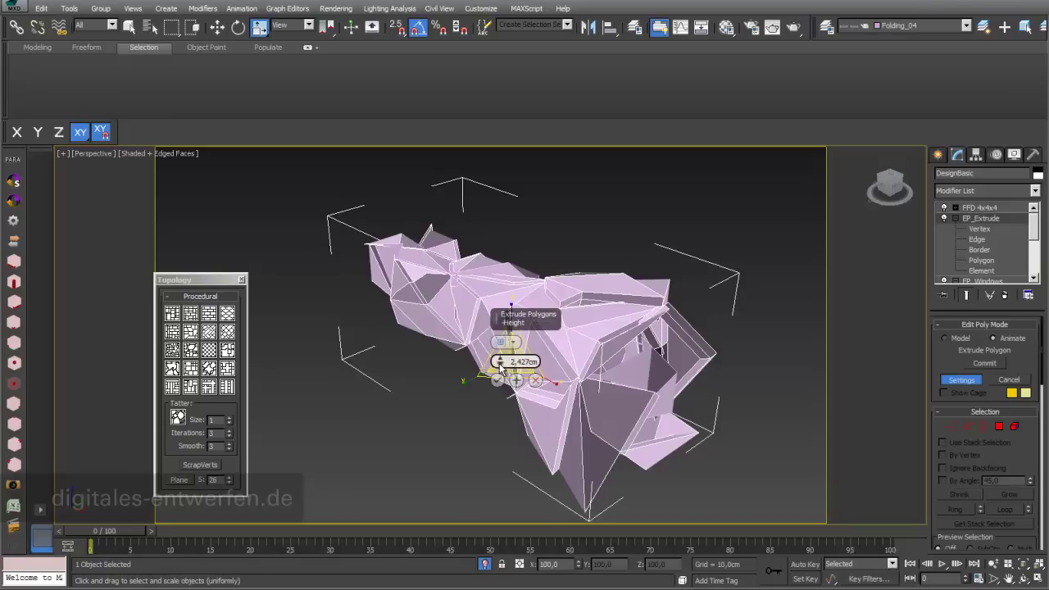
mouse_move(500, 363)
mouse_down()
mouse_move(500, 390)
mouse_move(502, 358)
mouse_move(502, 371)
mouse_up()
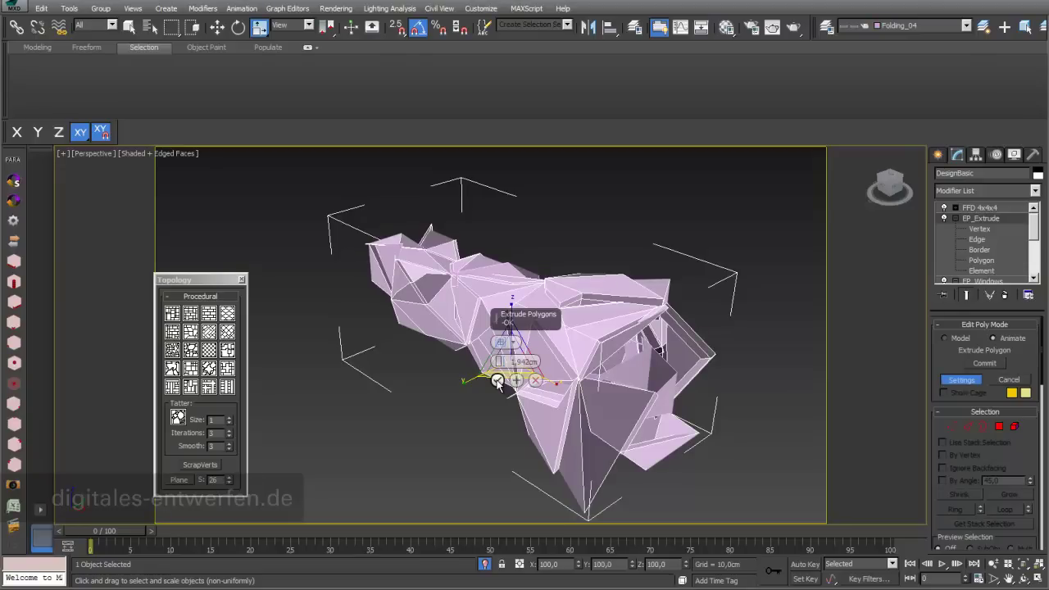
click(497, 380)
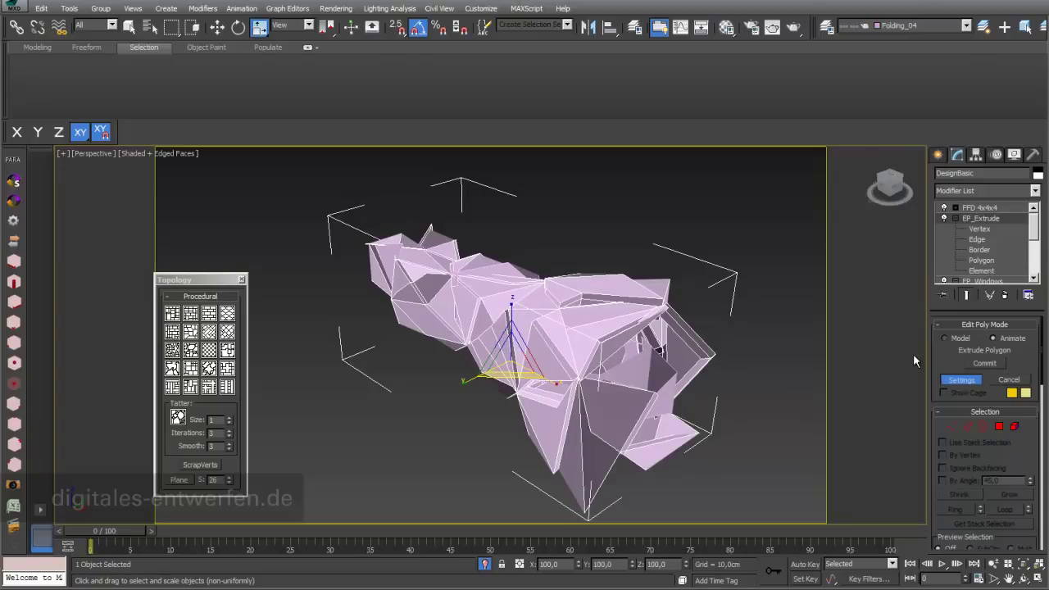
click(989, 209)
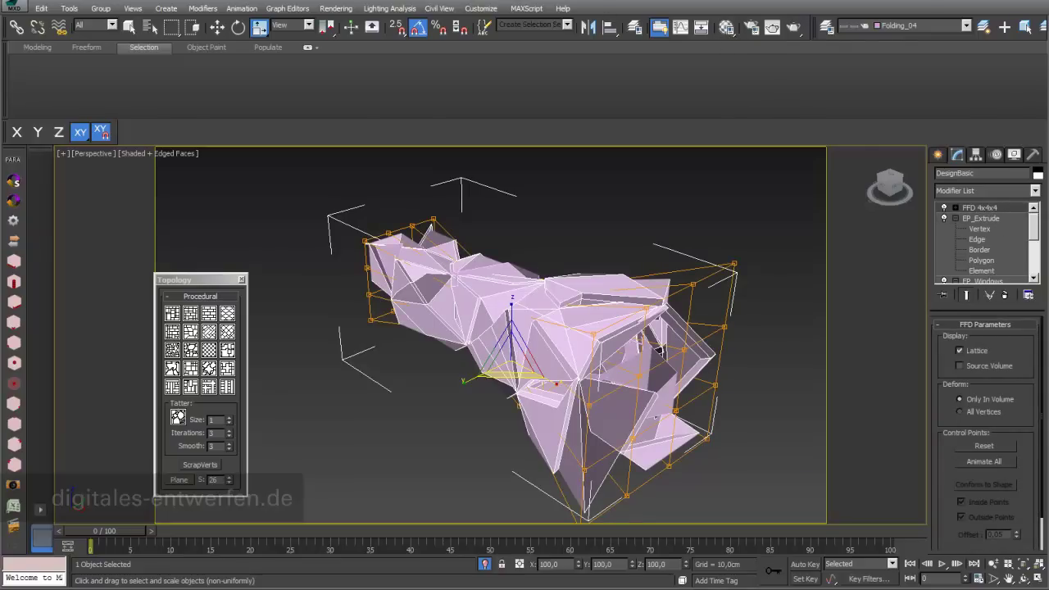
Step: Assign the white Objekt material to the DesignBasic shell
click(727, 27)
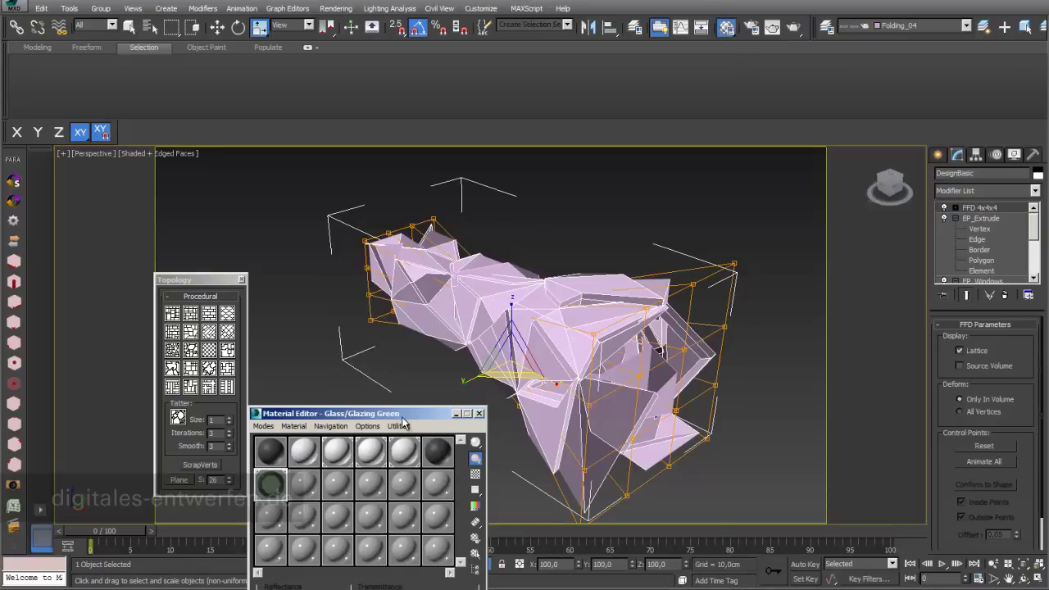
drag(401, 414, 328, 154)
click(296, 190)
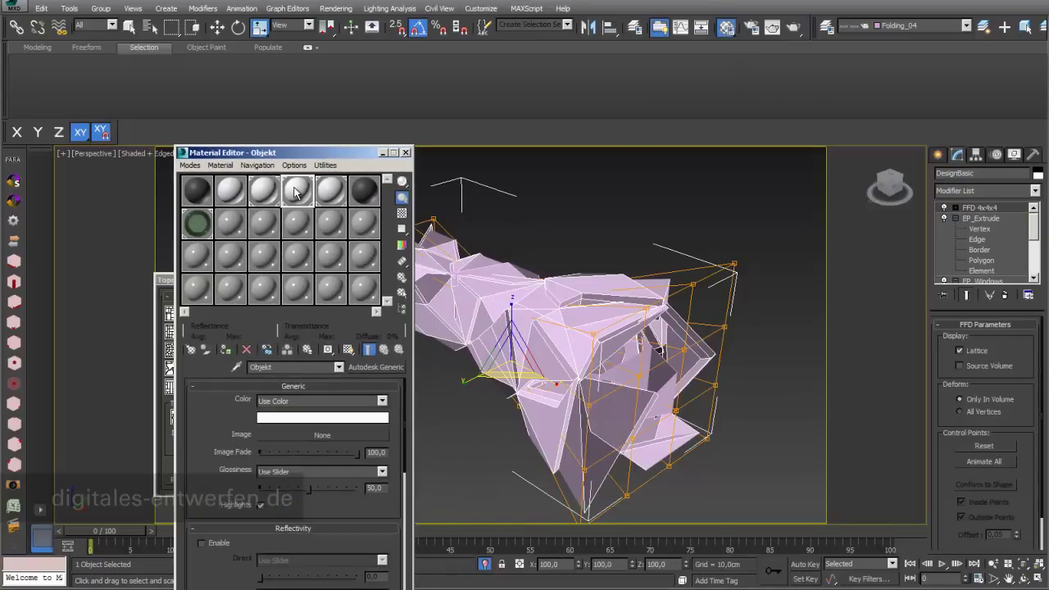
click(226, 349)
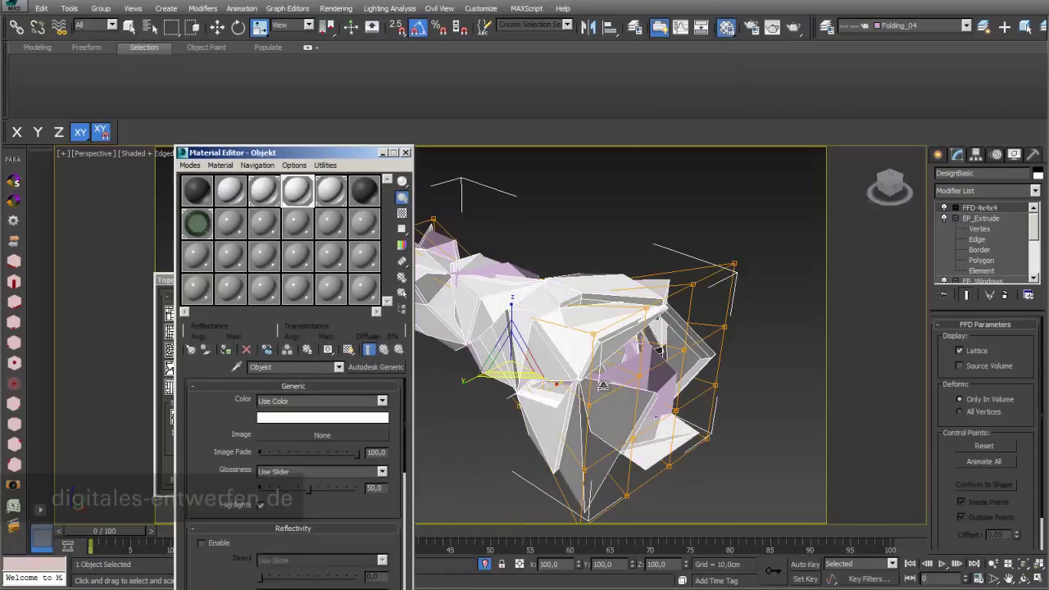
Step: Assign the Glass/Glazing Green material to the Windows object and orbit to inspect it
click(648, 361)
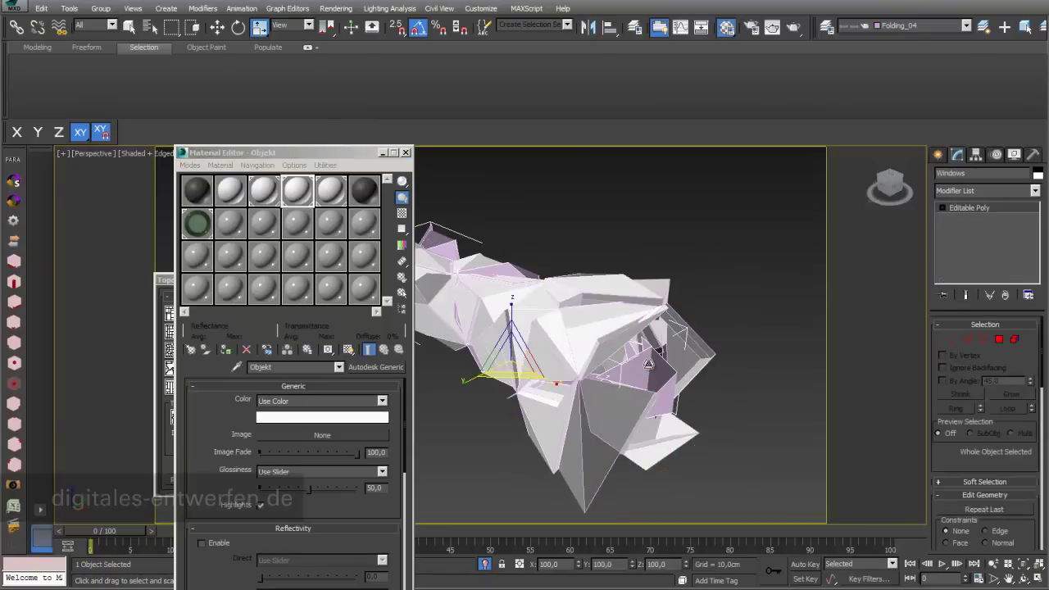
click(196, 223)
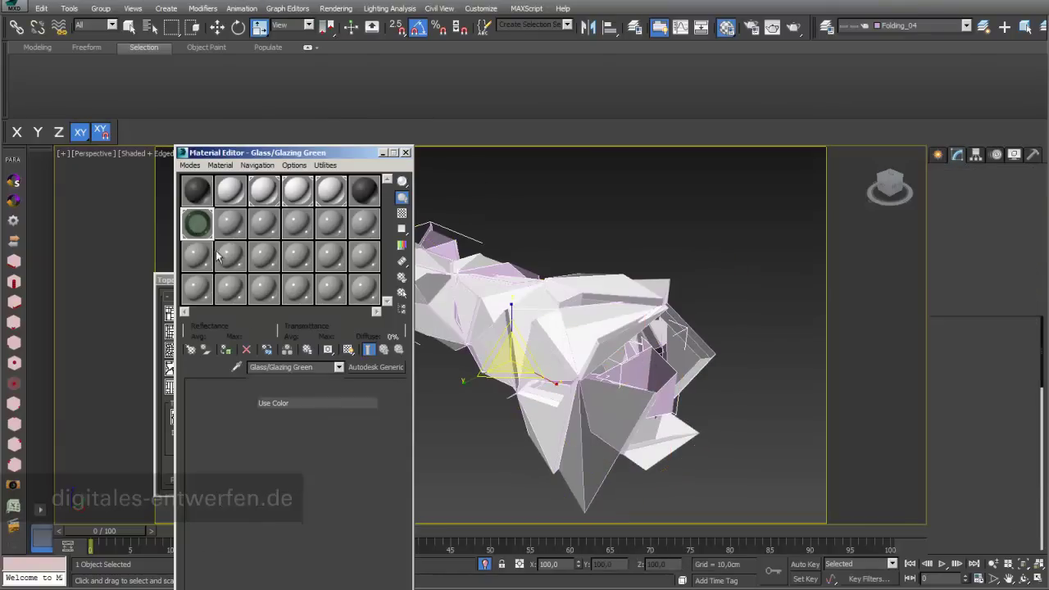
click(227, 350)
drag(346, 153, 231, 403)
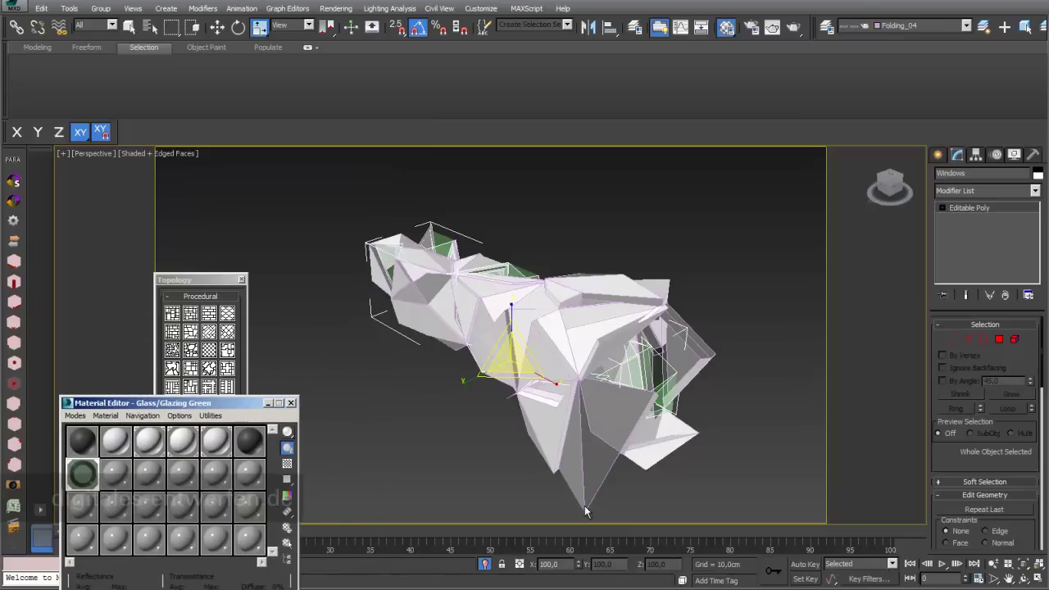
key(e)
alt+middle_drag(561, 342, 316, 334)
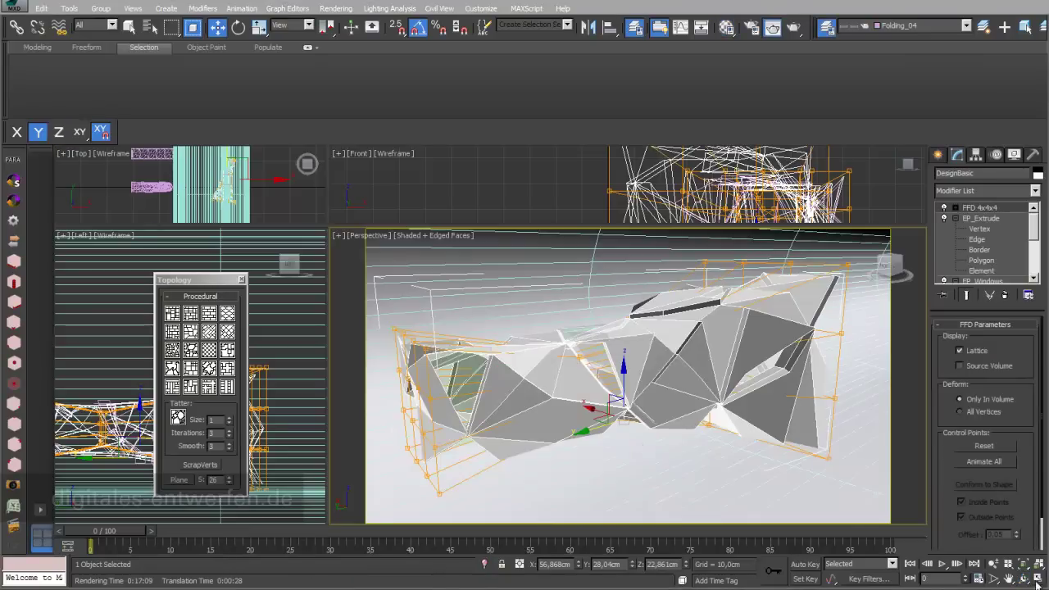
Step: Copy DesignBasic's FFD 4x4x4 modifier with the Perspective view maximized
key(alt+w)
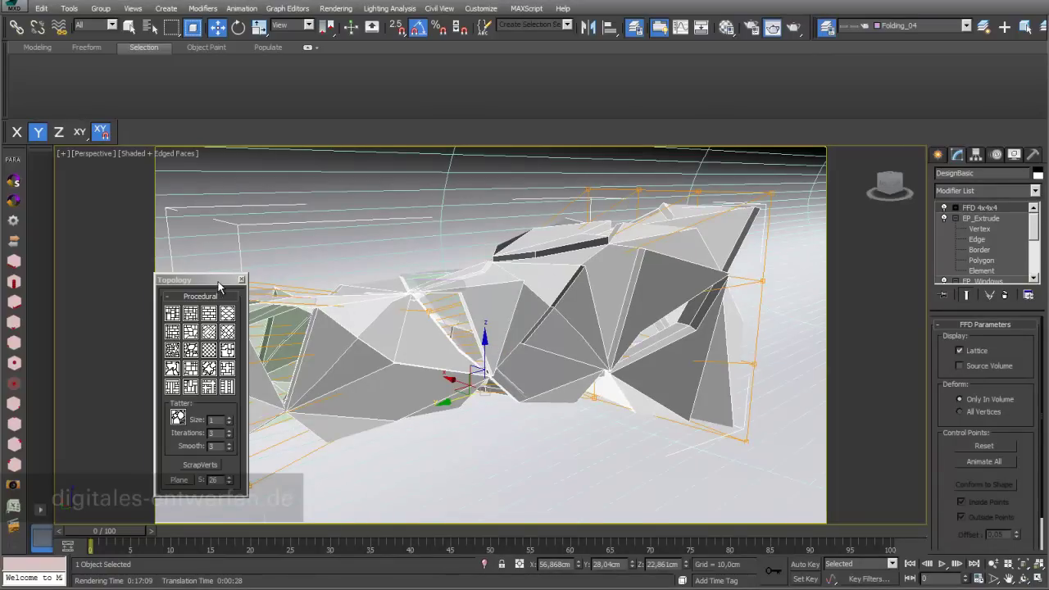
drag(217, 279, 174, 279)
scroll(405, 284, up, 5)
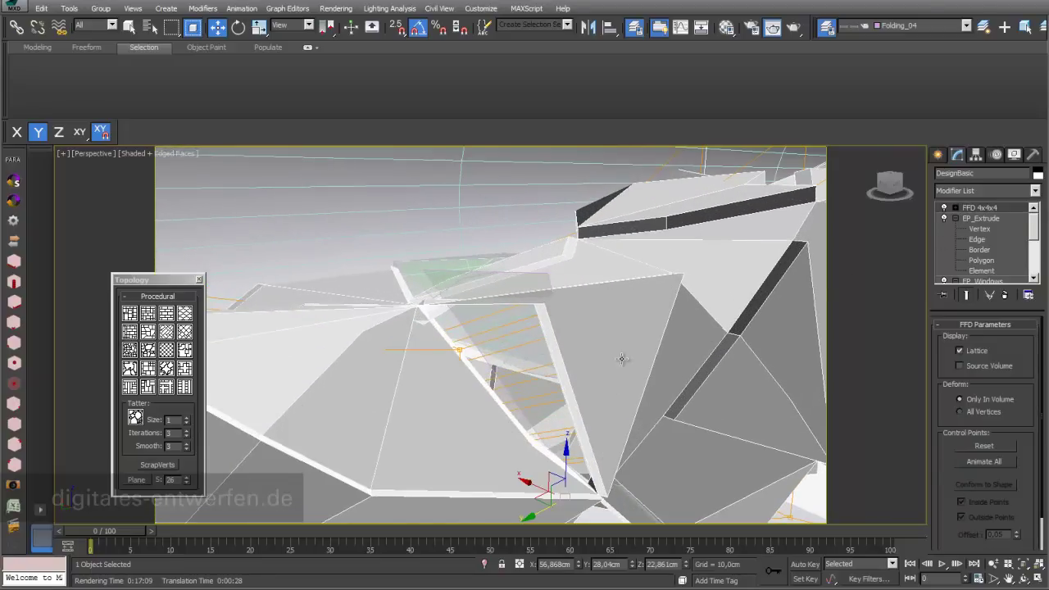
right_click(981, 211)
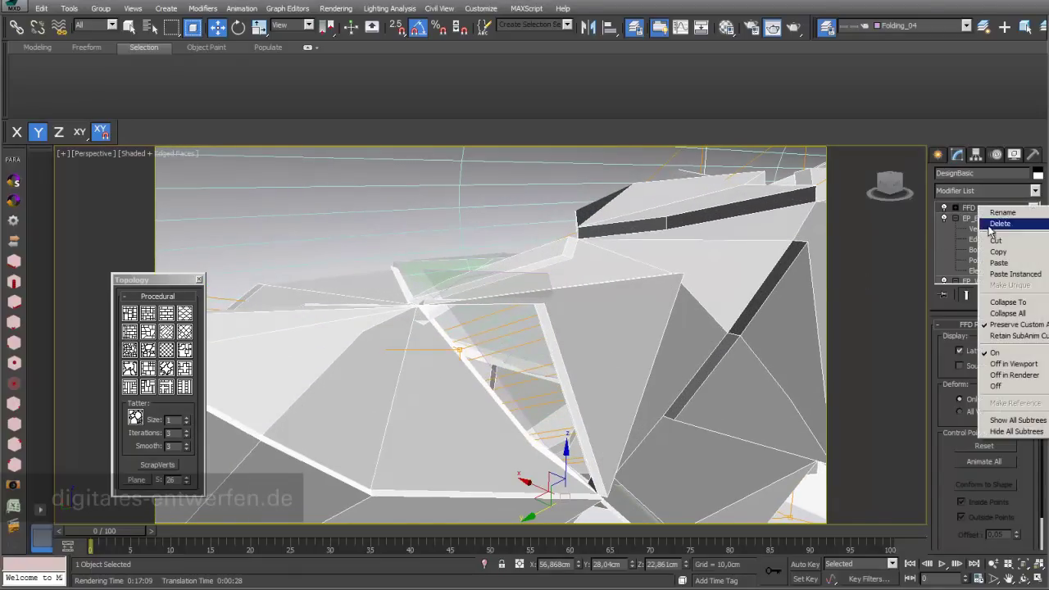
click(997, 252)
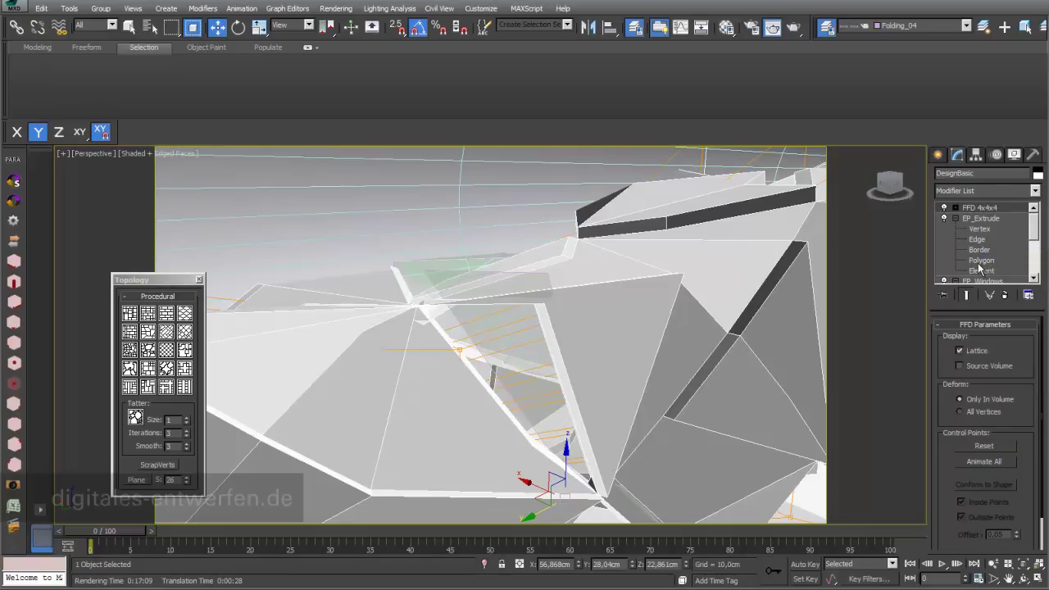
Step: Paste the FFD 4x4x4 onto Windows as an instance and bring up the Camera_Frontal render
click(416, 268)
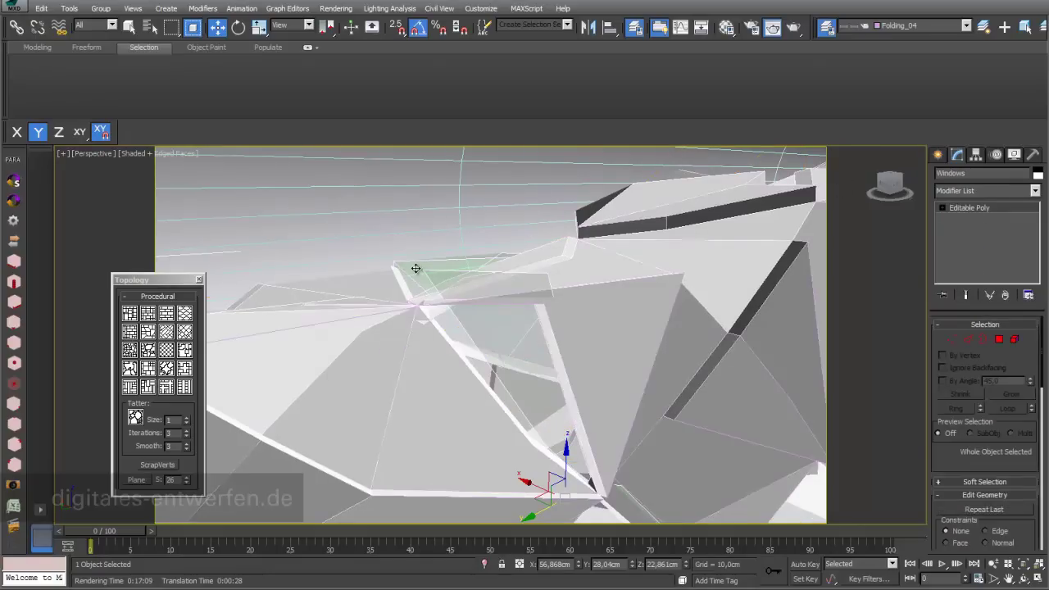
right_click(988, 211)
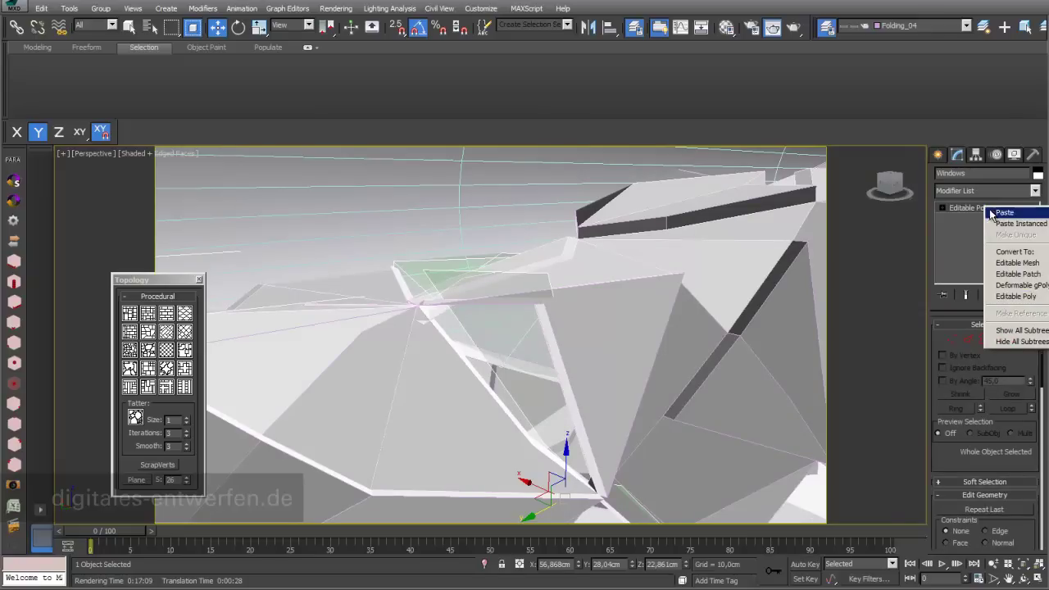
click(1002, 224)
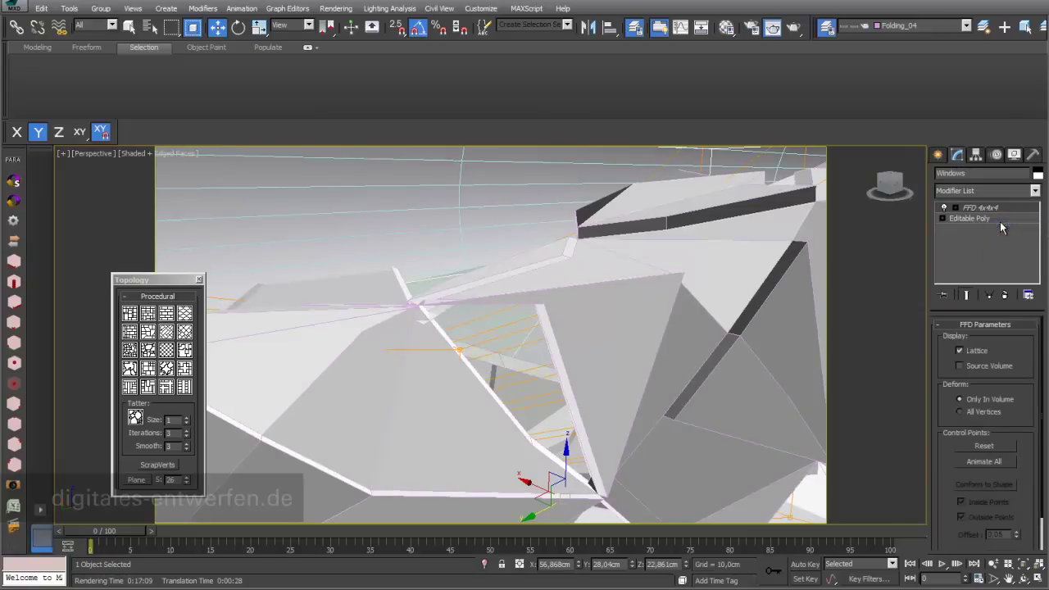
scroll(593, 332, down, 10)
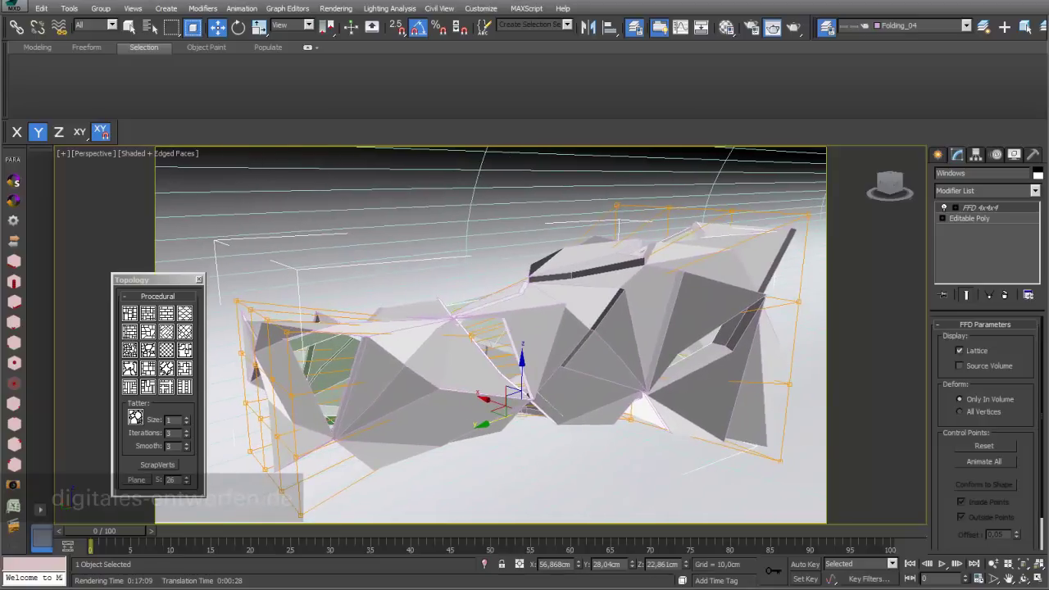
drag(640, 582, 652, 36)
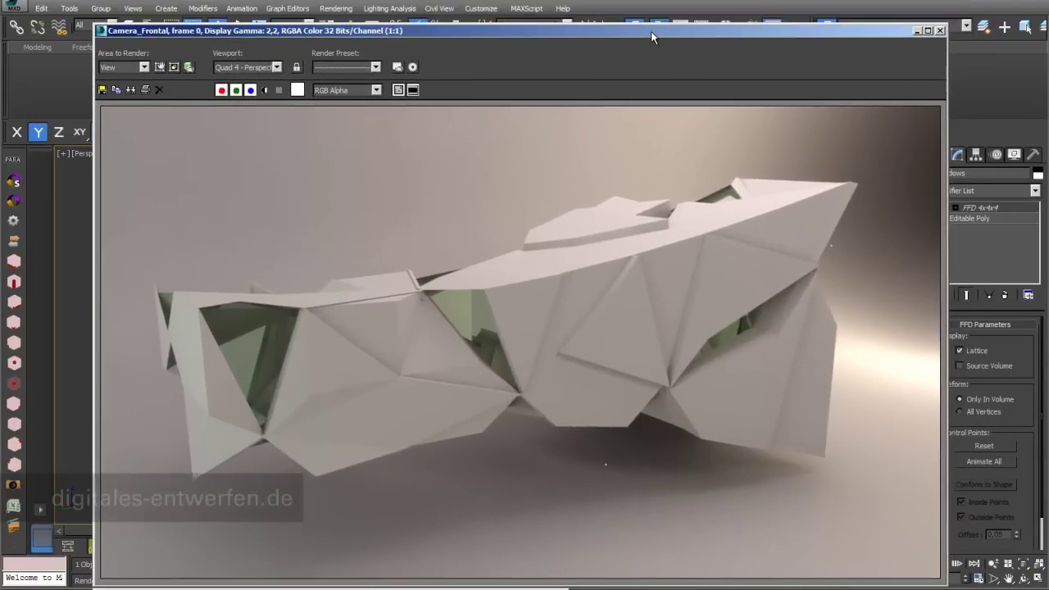